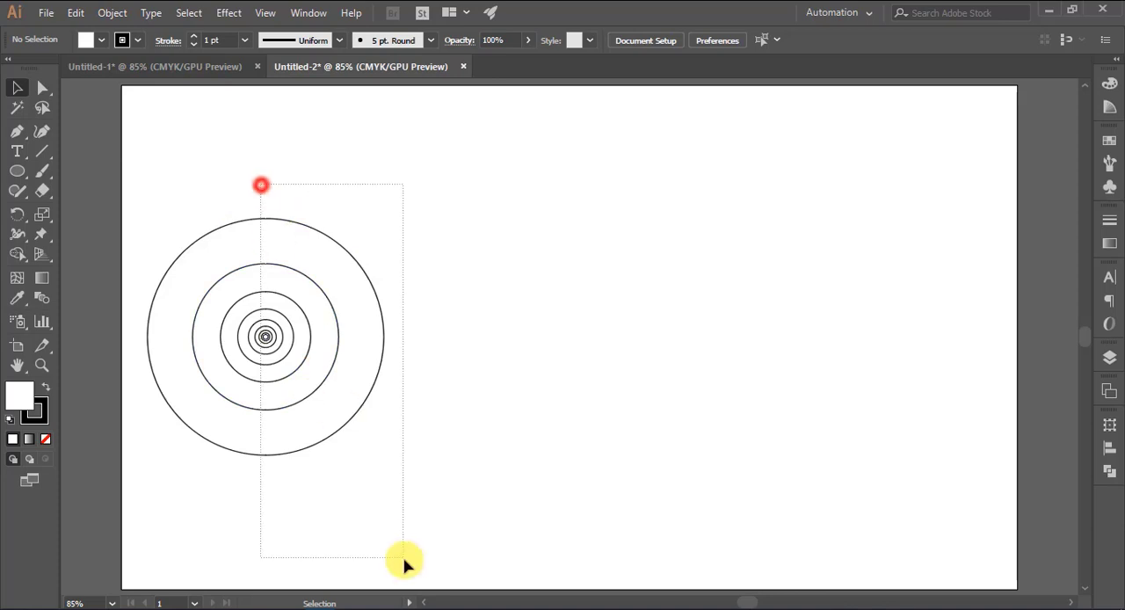
Place a copy of the largest concentric circle (337.65 px) level with the original in the empty area on its right
left_click(422, 341)
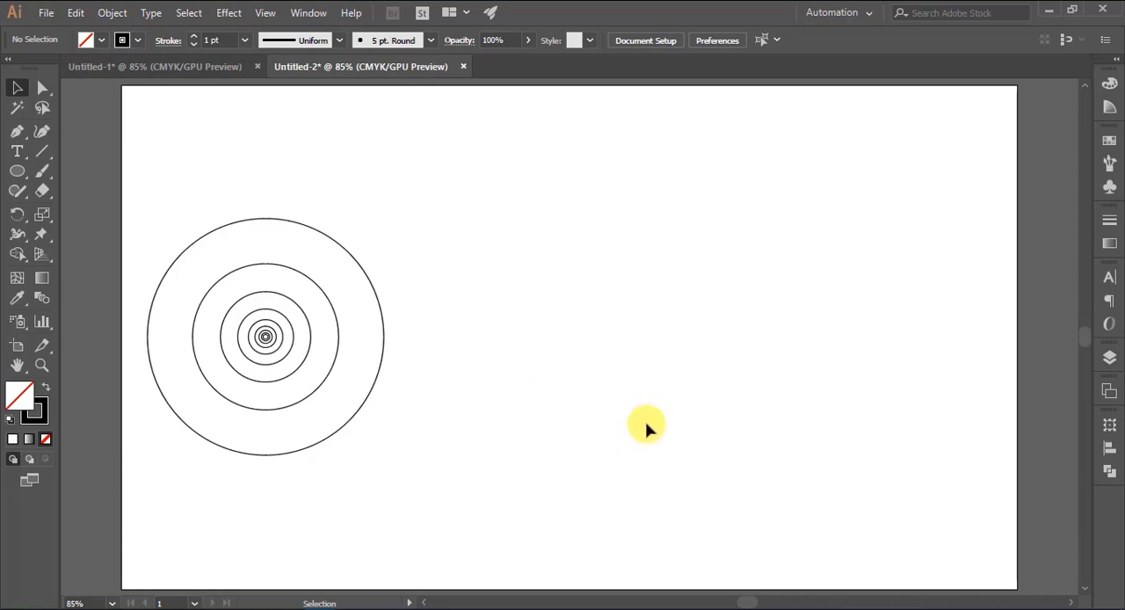
left_click_drag(378, 377, 857, 397)
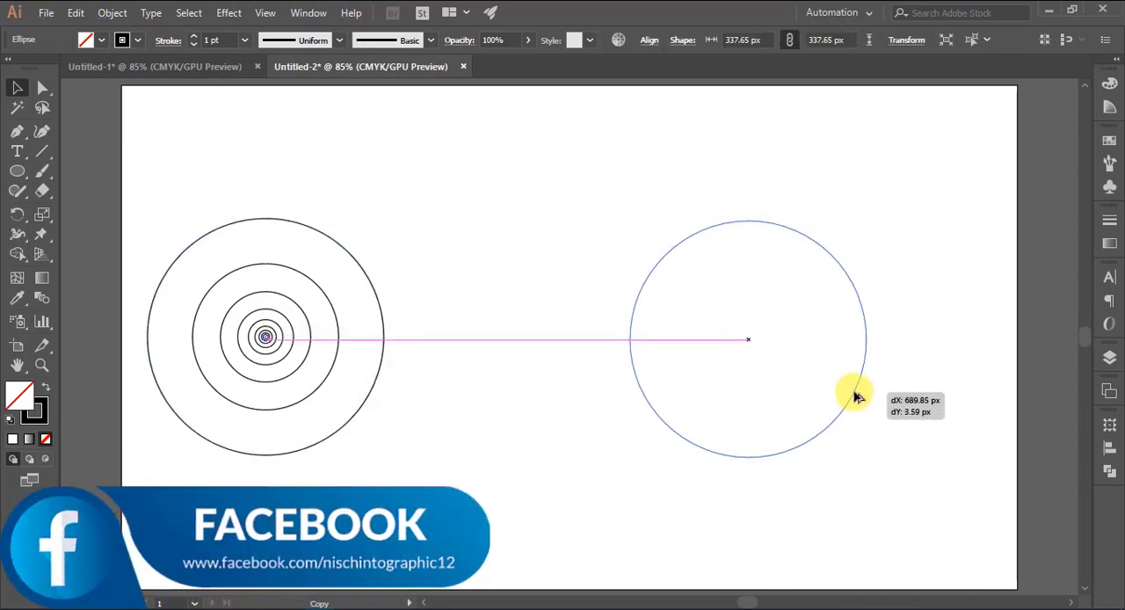
left_click(918, 398)
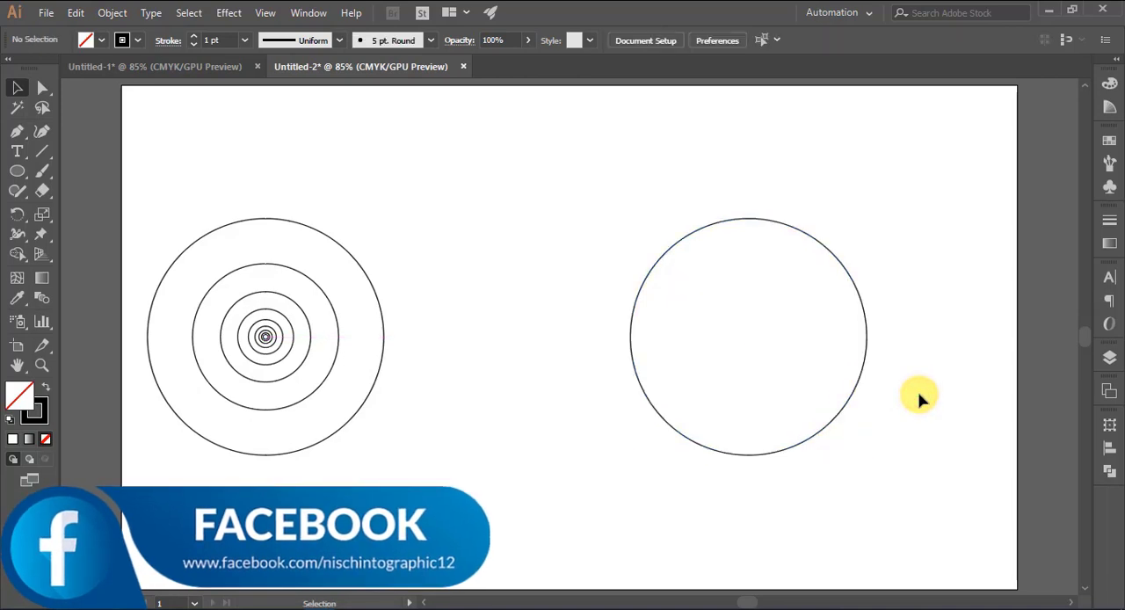
Place two 208.673 px circle copies over the copied large circle, one at its upper left and one touching its lower-left edge inside
mouse_move(334, 372)
left_mouse_down()
mouse_move(606, 355)
mouse_move(765, 327)
mouse_move(769, 345)
mouse_move(766, 334)
mouse_move(748, 339)
mouse_move(767, 470)
left_mouse_up()
left_click(911, 237)
left_click(923, 230)
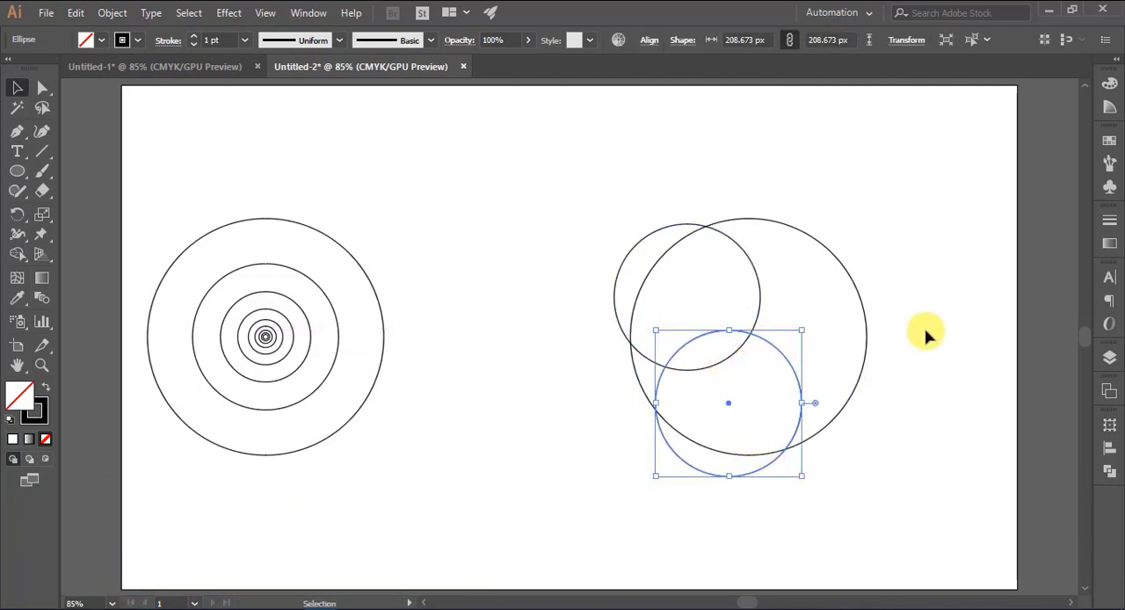
left_click(925, 330)
left_click_drag(800, 400, 799, 359)
left_click(946, 353)
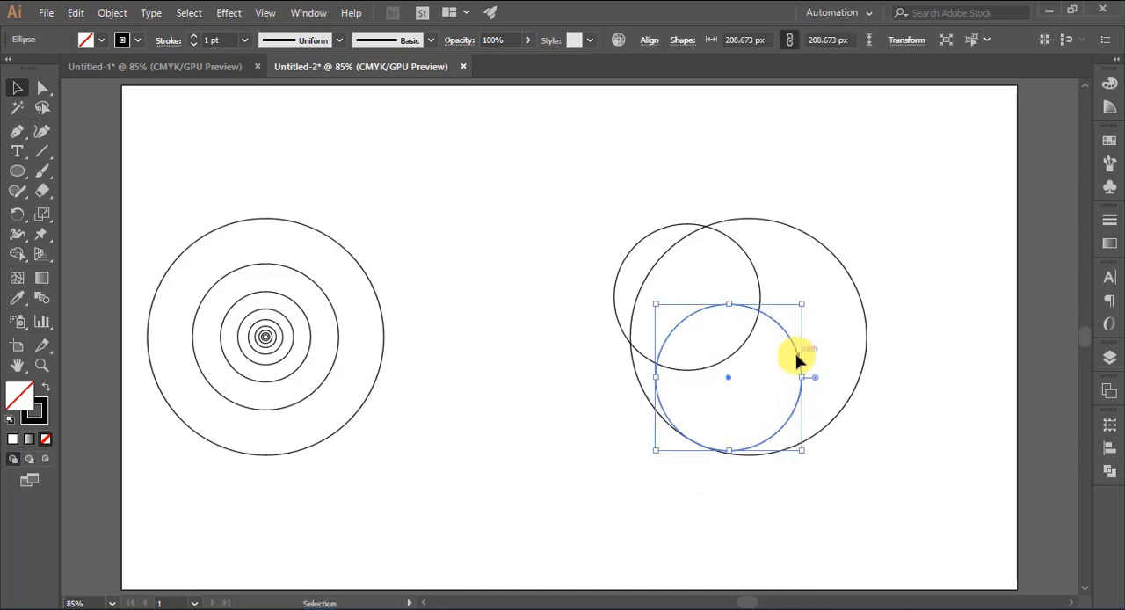
left_click(943, 343)
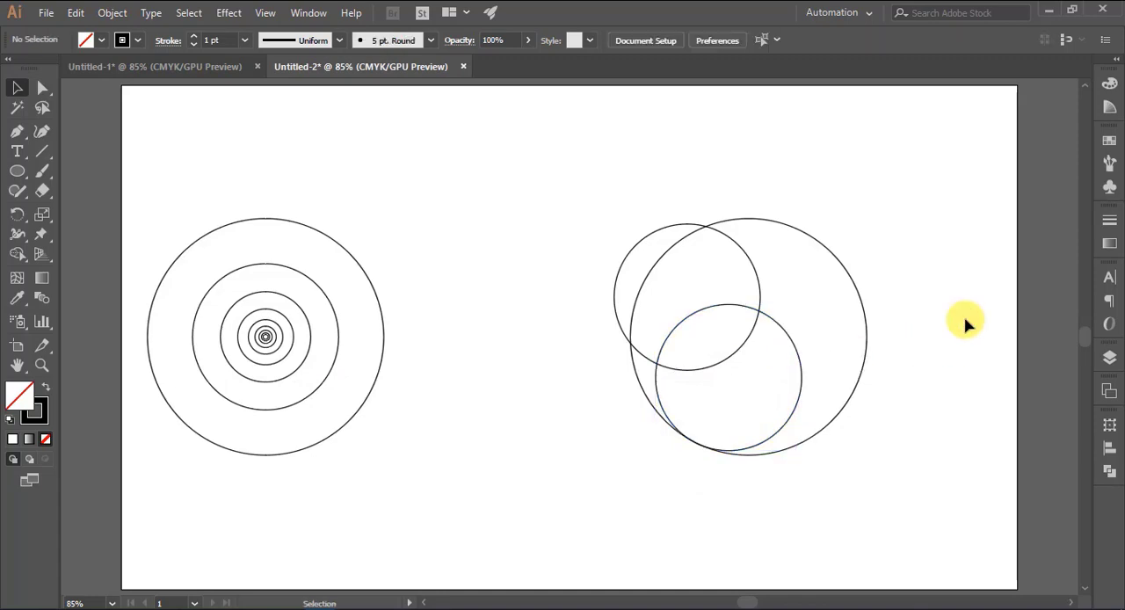
Examine up close where the lower 208.673 px circle meets the edge of the copied large circle
key("ctrl+plus")
key("ctrl+plus")
key("ctrl+plus")
key("ctrl+plus")
left_click_drag(993, 466, 464, 284)
key("ctrl+plus")
key("ctrl+plus")
key("ctrl+plus")
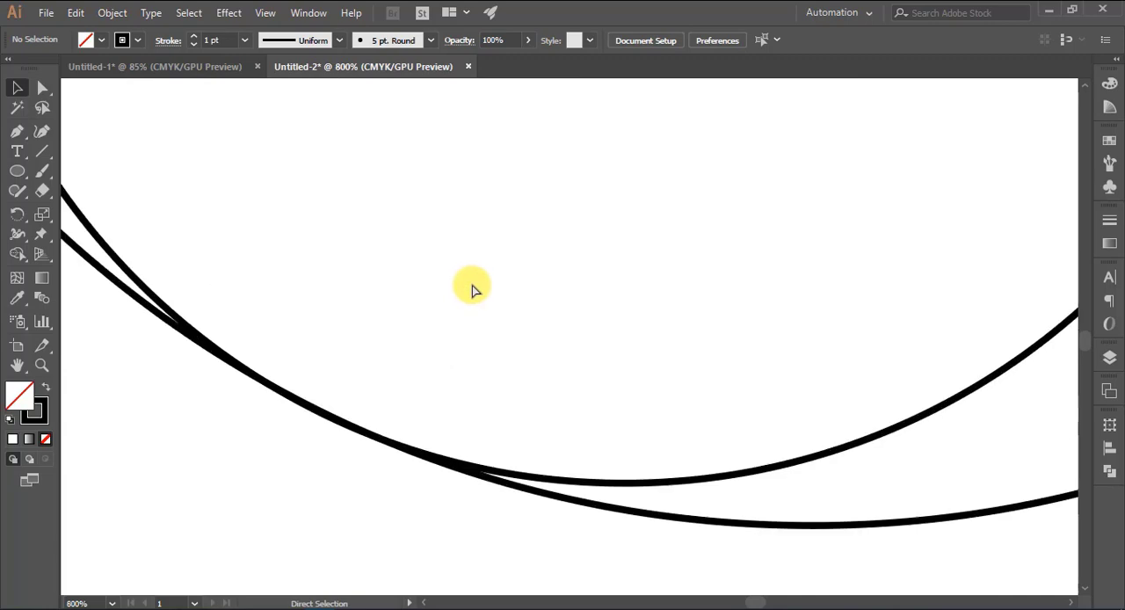
left_click(504, 473)
left_click(513, 512)
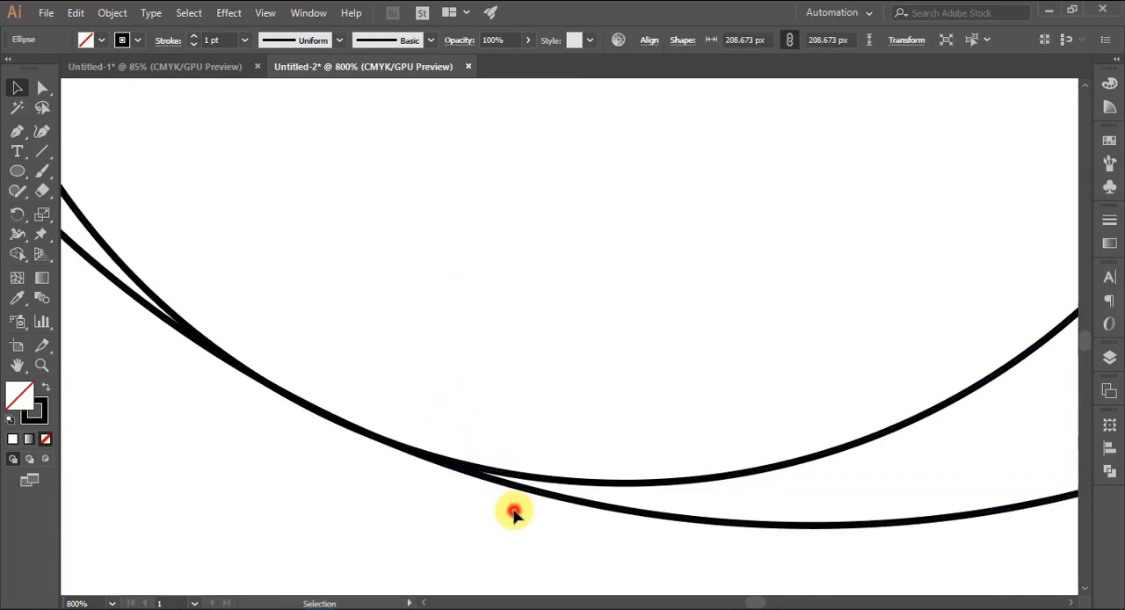
key("ctrl+minus")
key("ctrl+minus")
key("ctrl+minus")
key("ctrl+minus")
key("ctrl+minus")
key("ctrl+minus")
key("ctrl+minus")
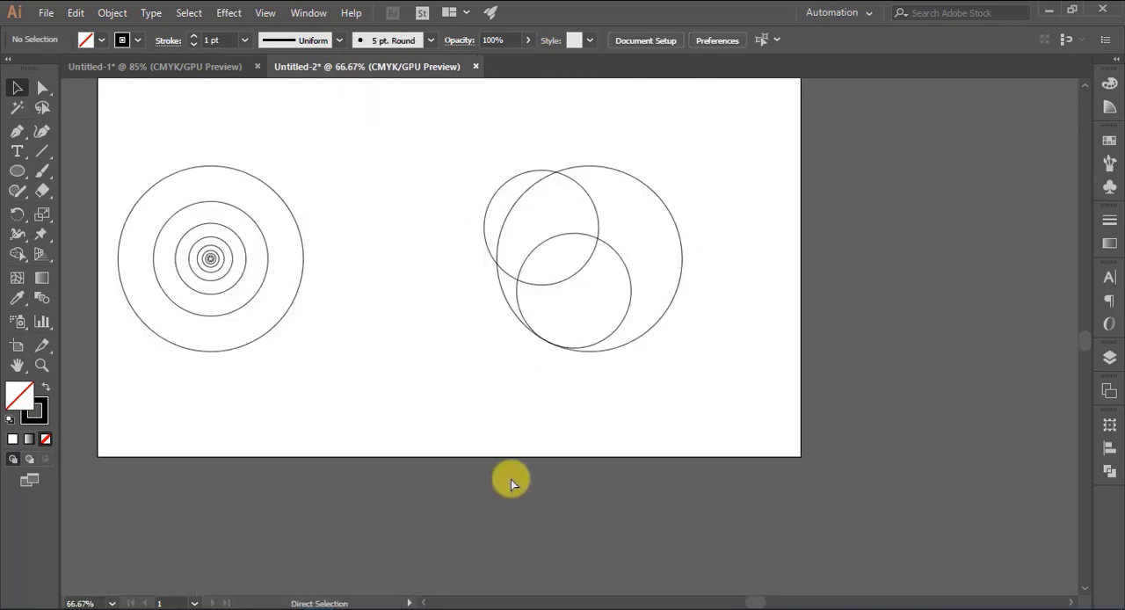
key("ctrl+0")
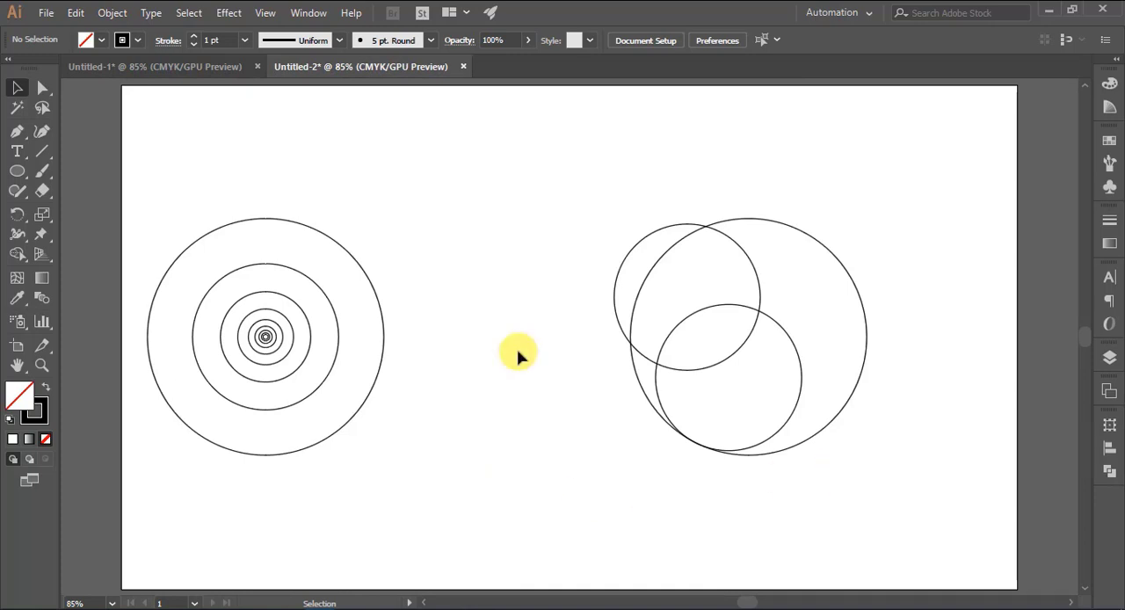
Add another copy of the largest concentric circle, overlapping the first copy slightly above and to its left
left_click_drag(378, 374, 812, 321)
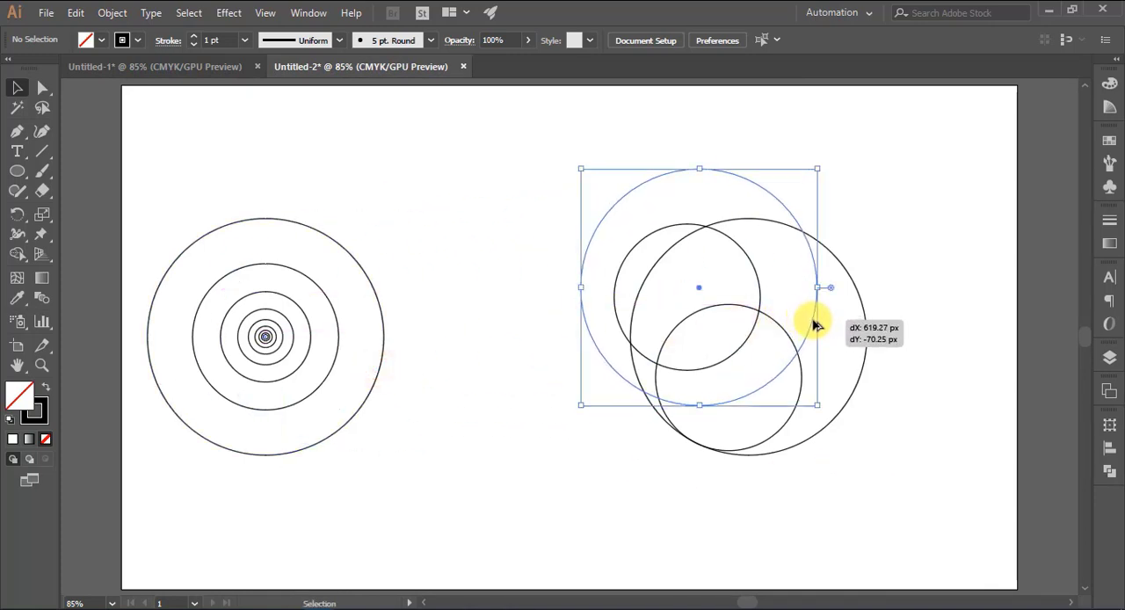
left_click(964, 264)
left_click_drag(814, 281, 829, 291)
left_click(922, 251)
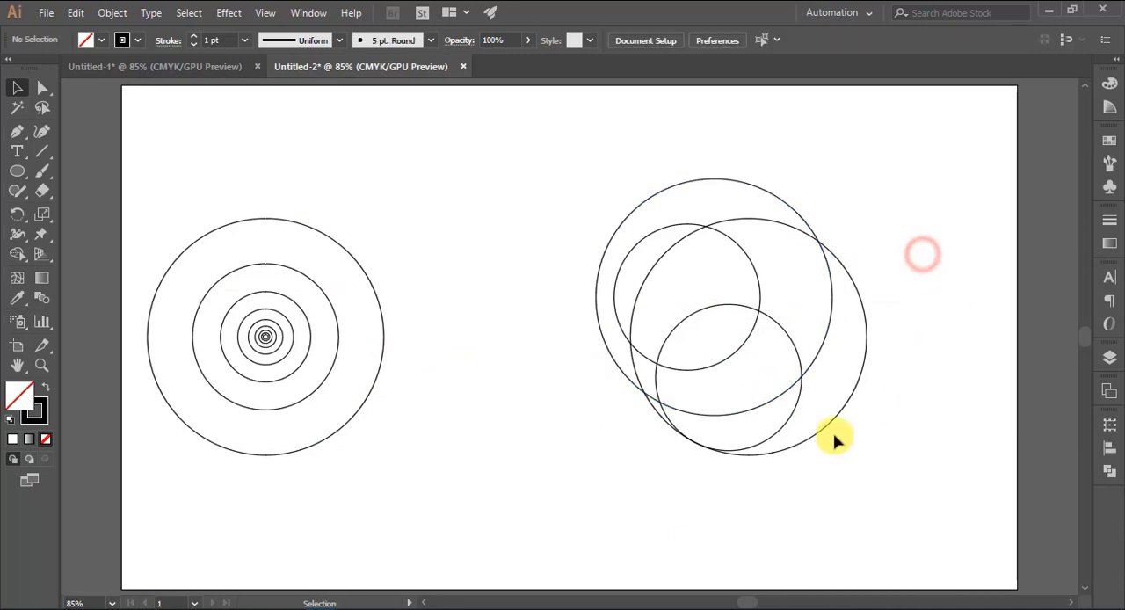
Add five more large circle copies fanned out towards the upper left, and shift the leftmost one slightly down and right
left_click(791, 207)
left_click_drag(791, 206, 596, 166)
left_click(897, 206)
left_click(885, 180)
left_click(893, 202)
left_click(885, 193)
left_click(905, 181)
left_click(894, 176)
left_click(902, 185)
left_click(908, 180)
left_click(867, 192)
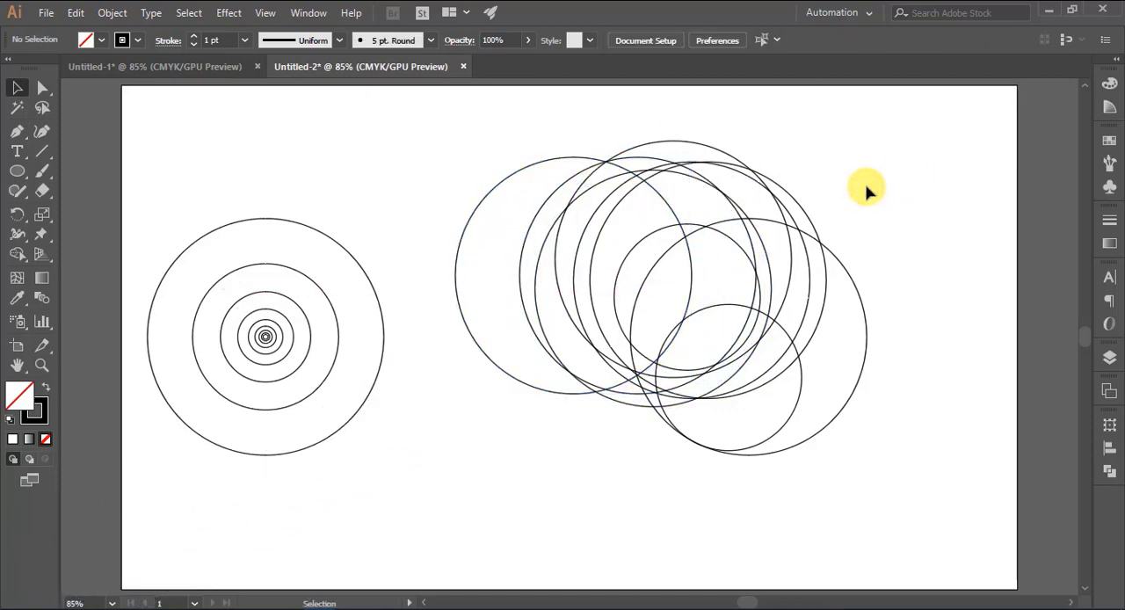
left_click_drag(663, 200, 673, 217)
left_click(871, 182)
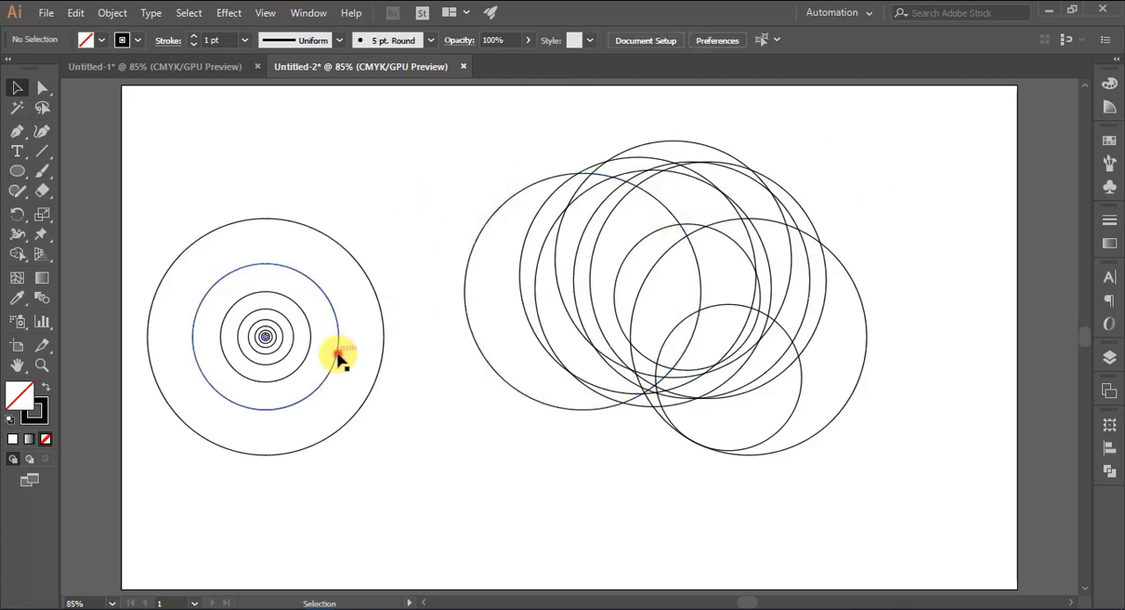
Copy the 208.673 px circle into the lower-left part of the overlapping large circles and fine-tune its position
left_click_drag(334, 357, 719, 344)
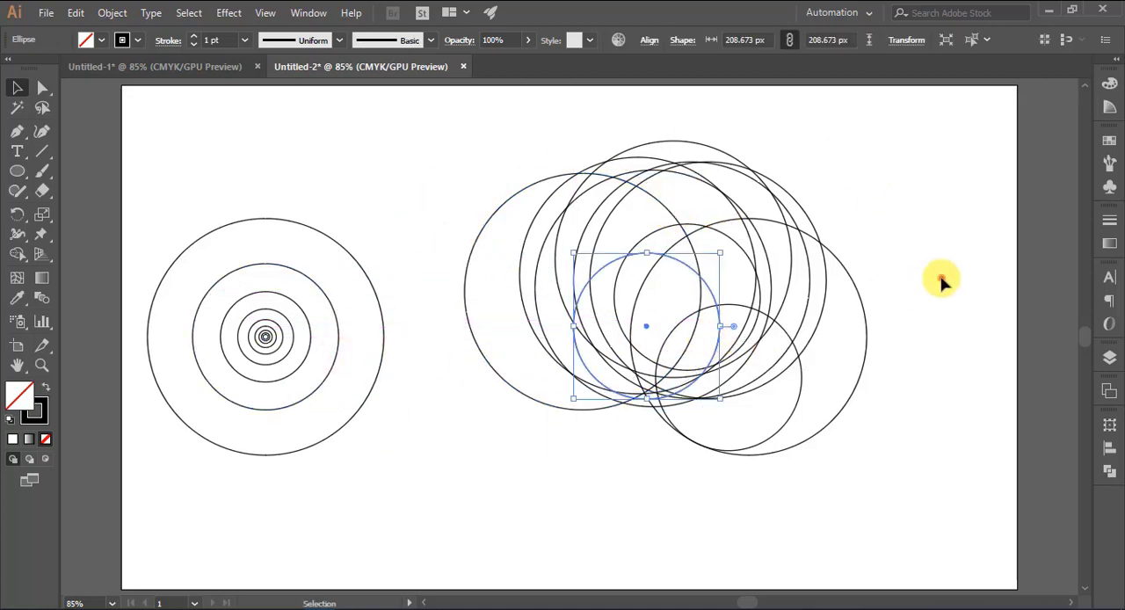
left_click(962, 343)
left_click_drag(710, 300, 678, 279)
left_click(917, 278)
left_click(910, 276)
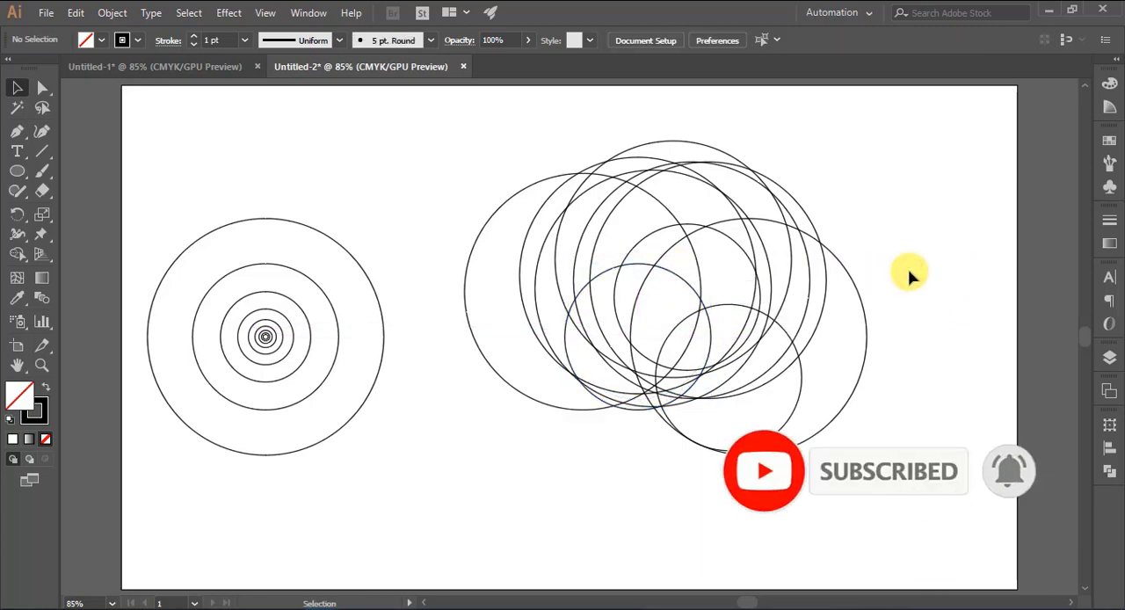
left_click(674, 272)
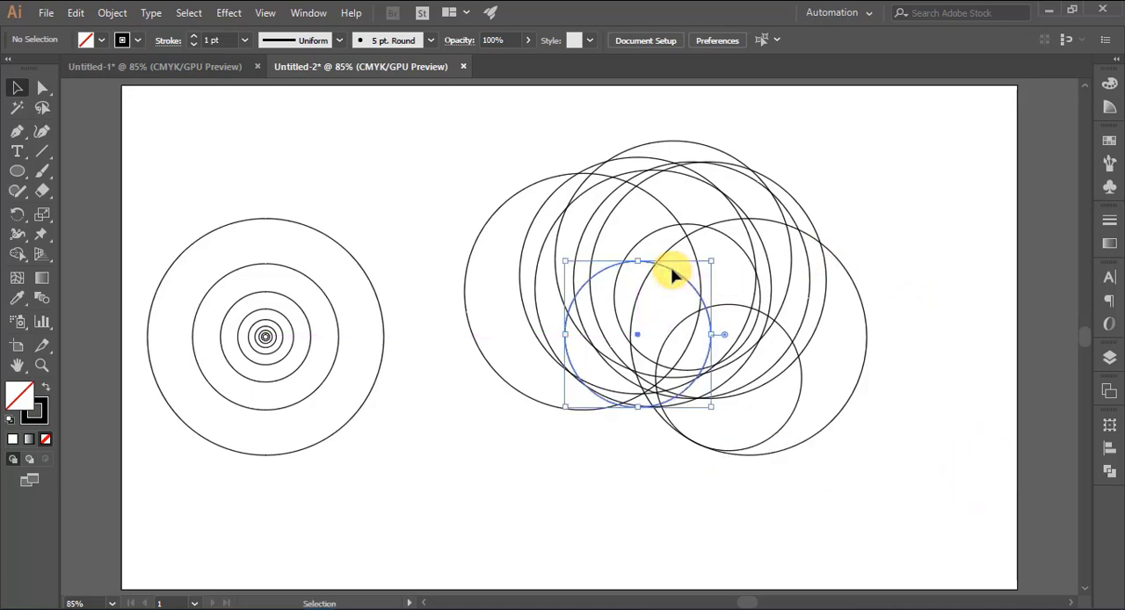
left_click(921, 278)
Select the six upper large circles together and reposition them so they meet the medium circles more closely
left_click_drag(527, 139, 727, 206)
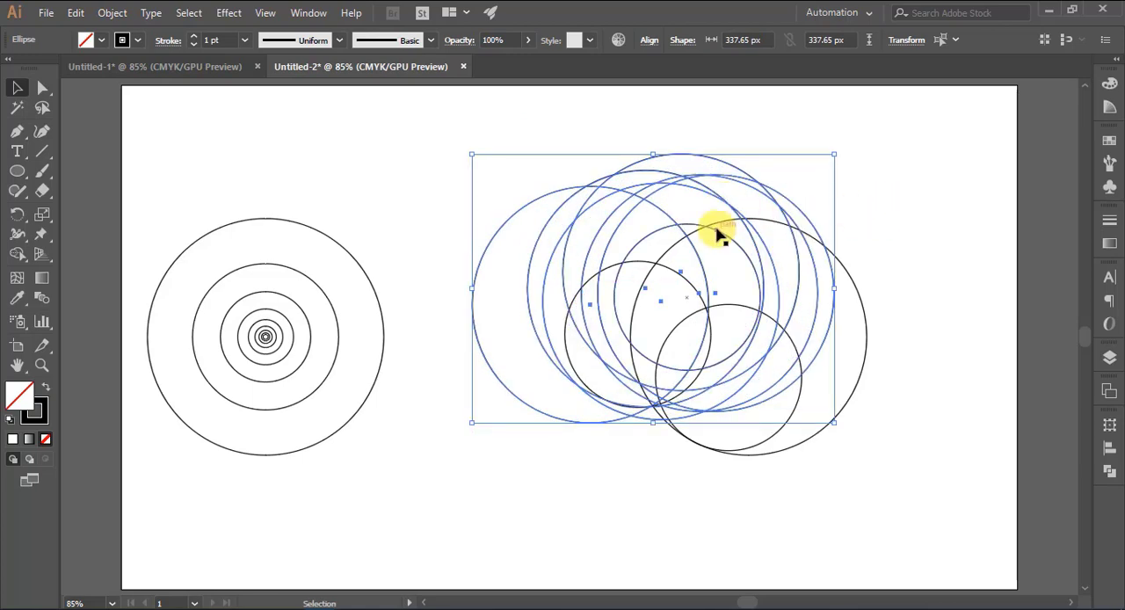
left_click_drag(731, 214, 727, 207)
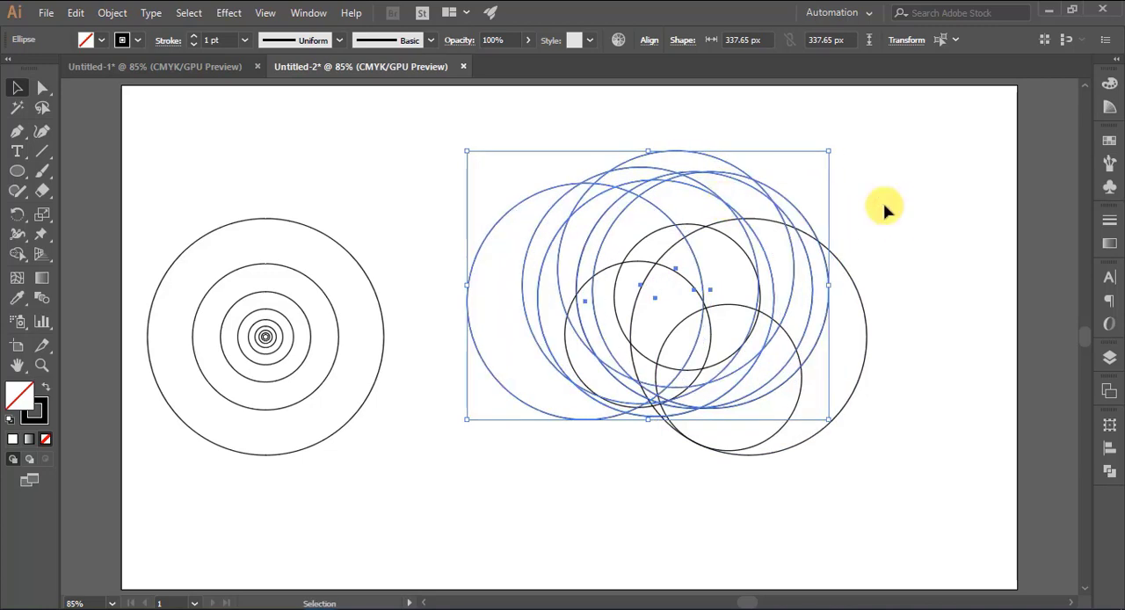
left_click(888, 204)
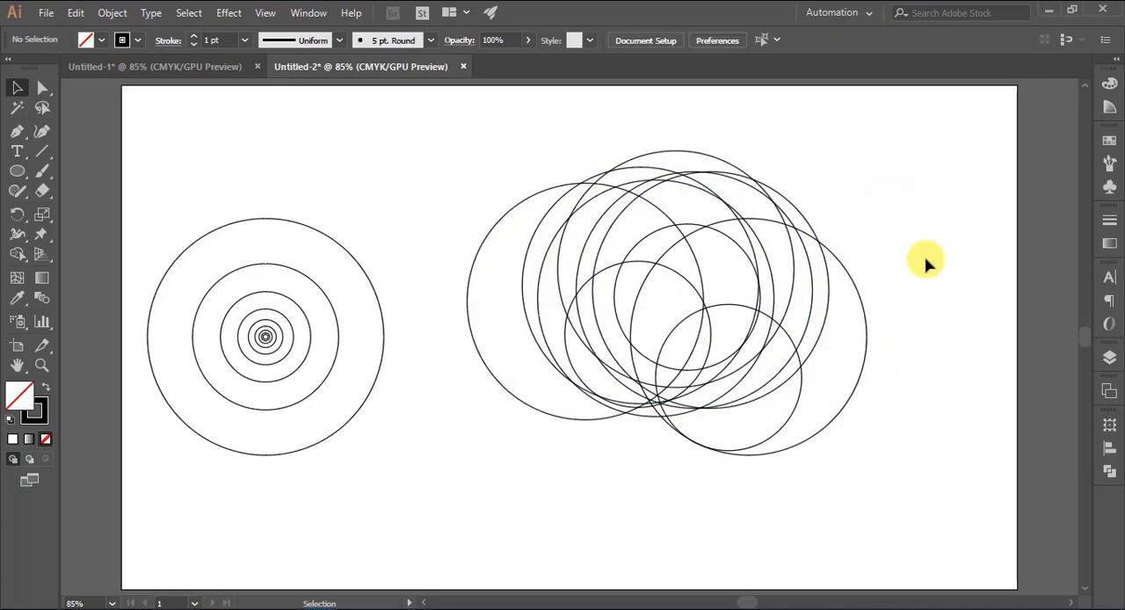
left_click_drag(530, 138, 715, 196)
left_click(860, 201)
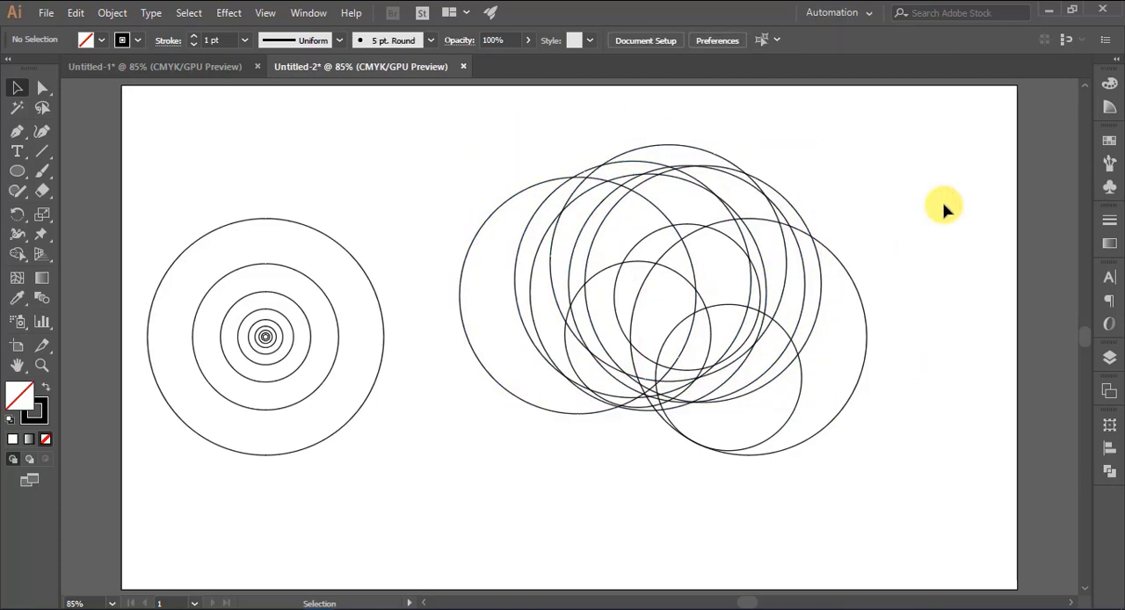
Place a copy of the third-largest concentric circle where the lower edges of the overlapping circles converge
left_click_drag(300, 364, 713, 385)
left_click(914, 308)
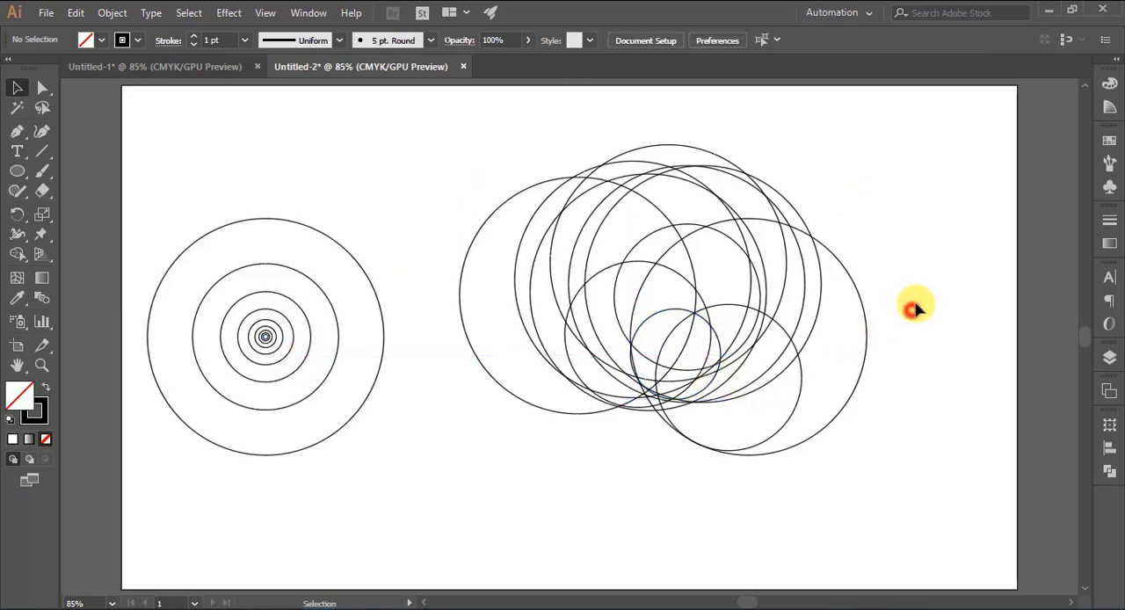
left_click_drag(674, 314, 722, 346)
left_click(914, 298)
left_click(917, 304)
Fine-tune the small circle's position so its lower-left edge passes through the crossing of the surrounding circles
key("ctrl+1")
key("ctrl+plus")
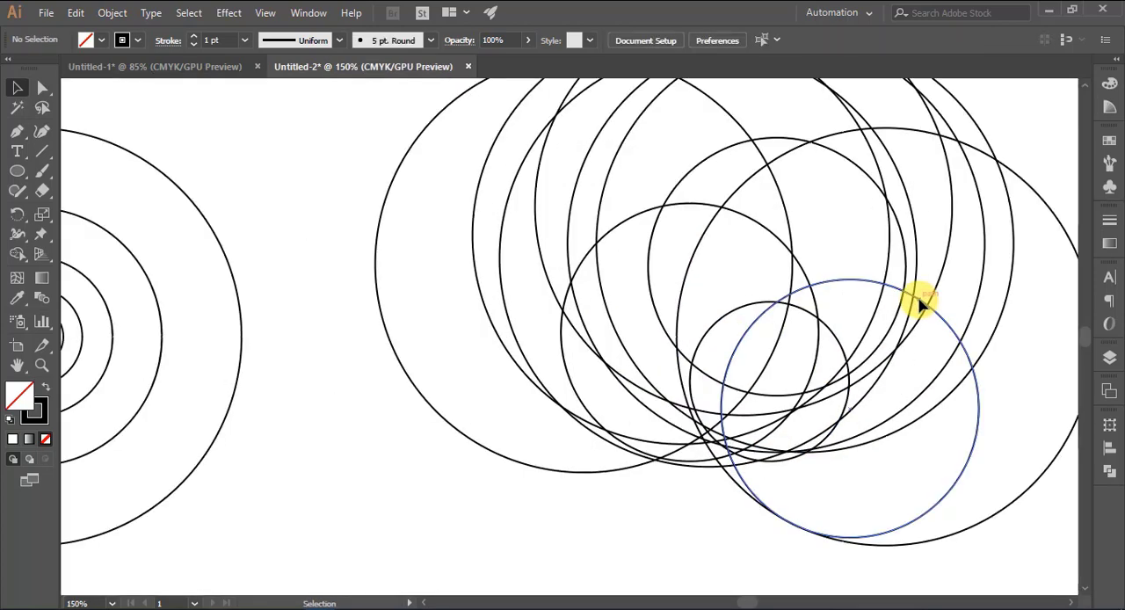
left_click_drag(843, 348, 841, 360)
left_click(666, 515)
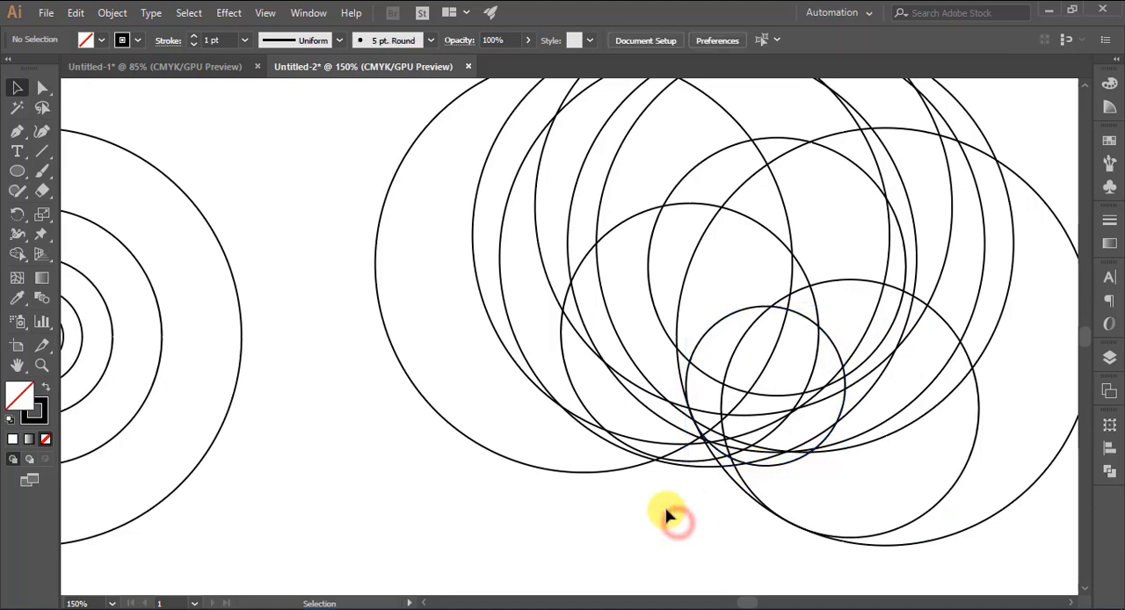
left_click_drag(798, 319, 798, 319)
left_click(700, 539)
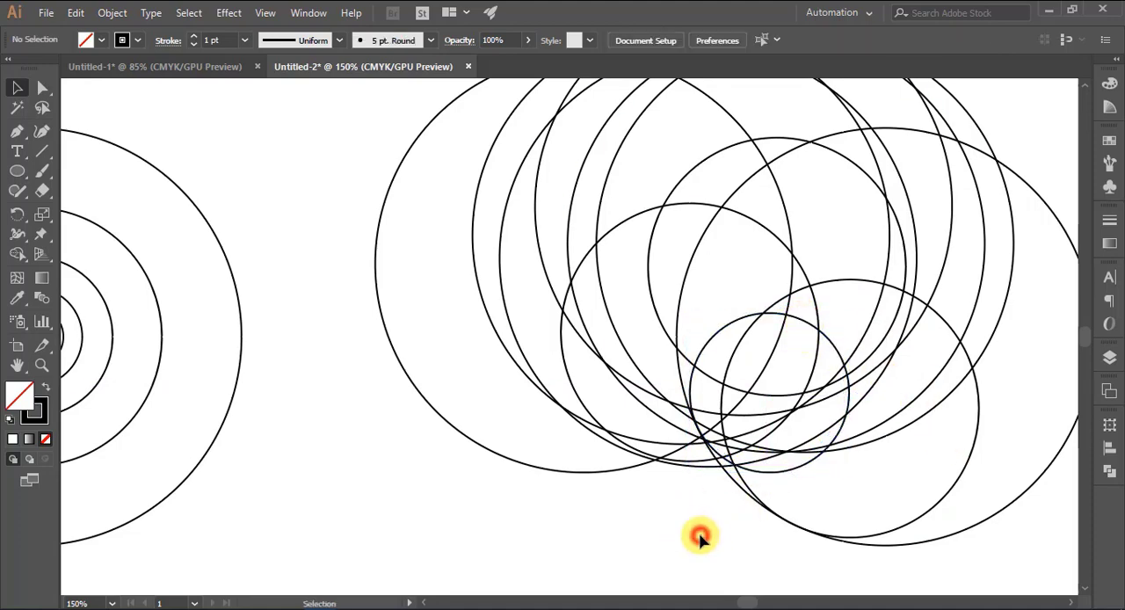
Place a second copy of the third-largest concentric circle just below the first, across the large circle's lower-left edge
left_click_drag(103, 377, 850, 514)
left_click(630, 521)
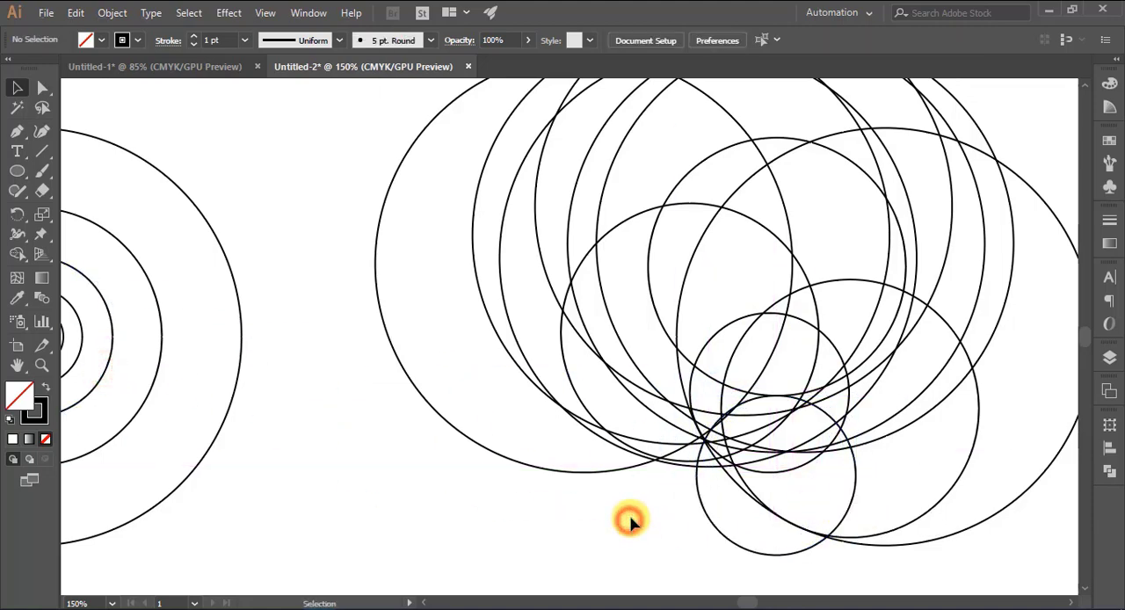
scroll(962, 244, "up", 4)
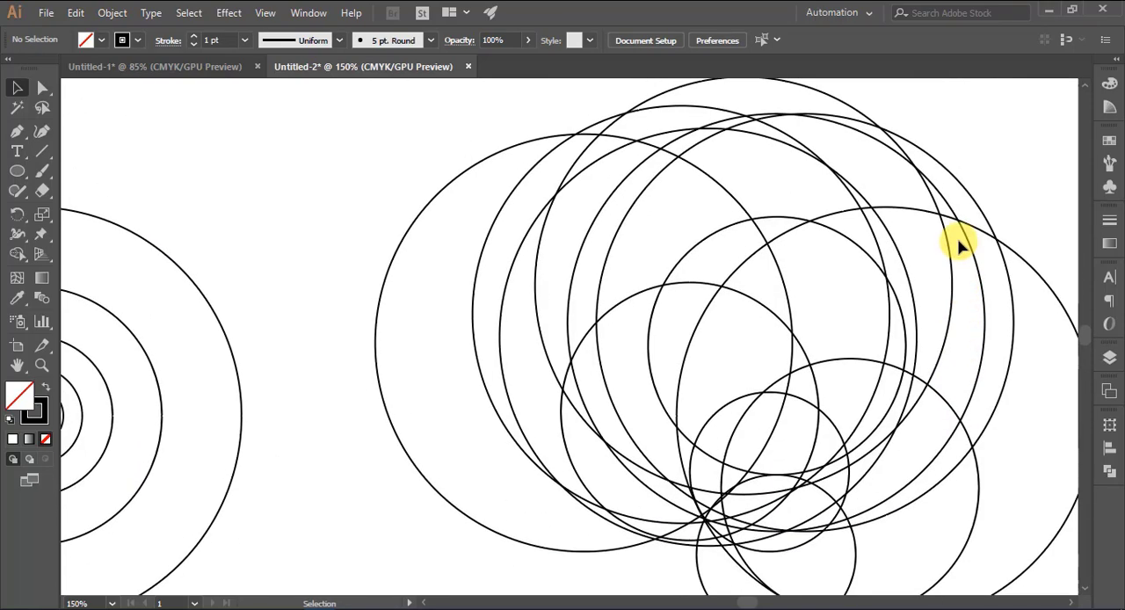
scroll(961, 244, "down", 3)
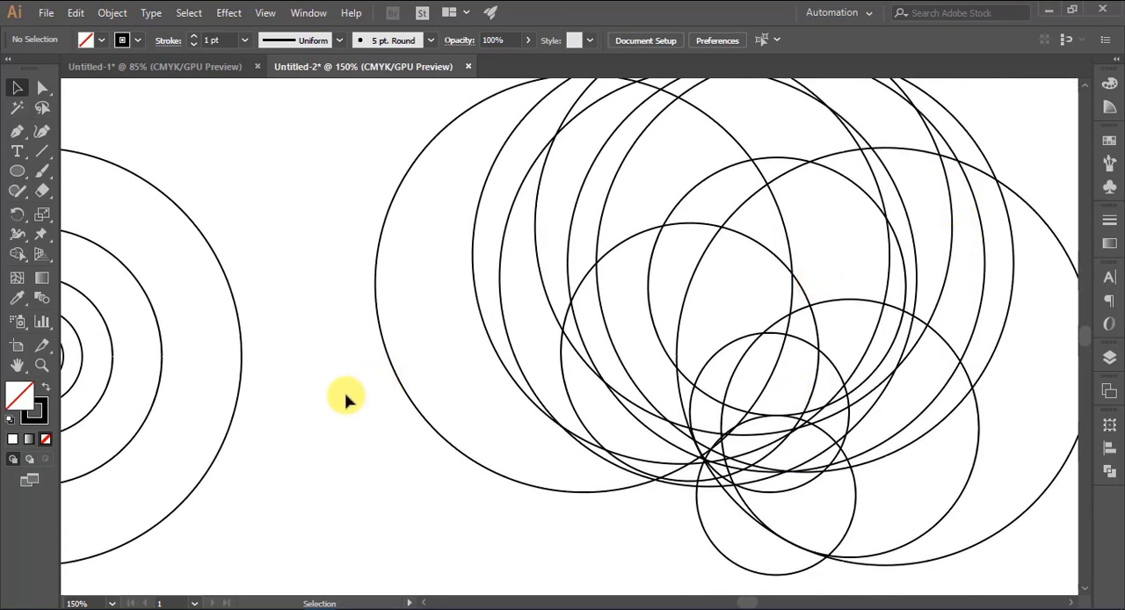
Copy the third-smallest concentric circle into the upper-right area of the overlapping circles, as the eye's outline
left_click_drag(334, 393, 397, 361)
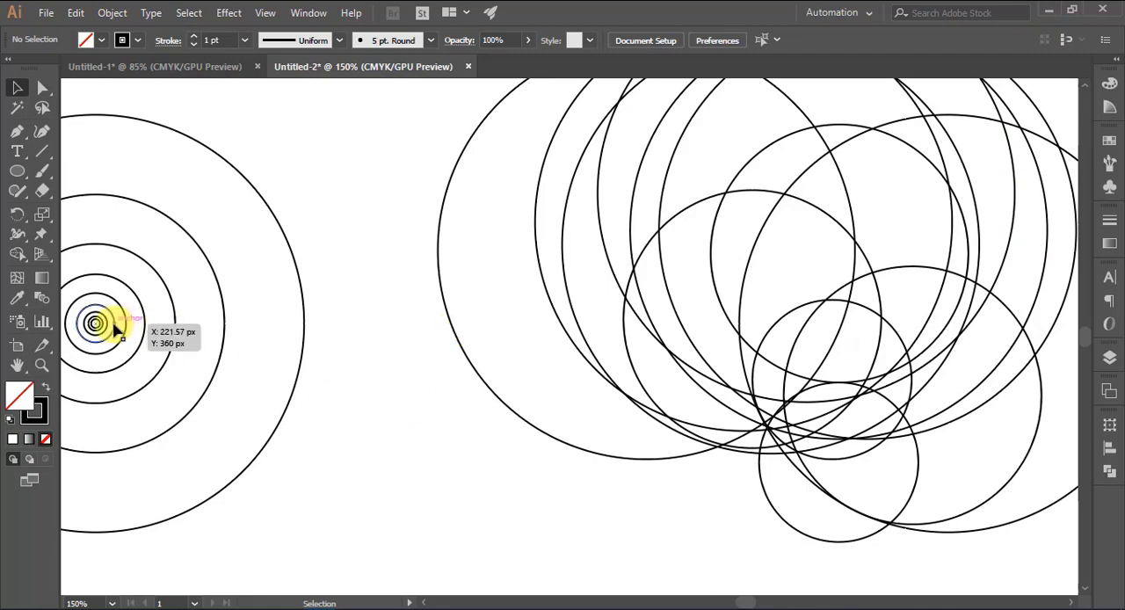
left_click_drag(104, 327, 953, 230)
left_click(507, 448)
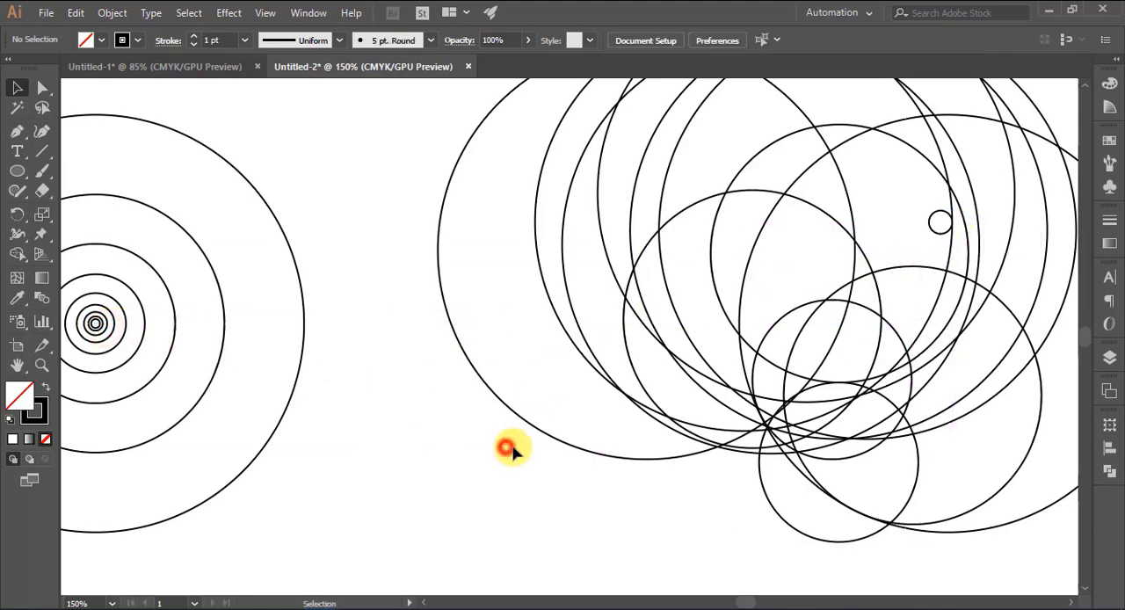
left_click_drag(627, 460, 444, 436)
scroll(894, 226, "up", 1)
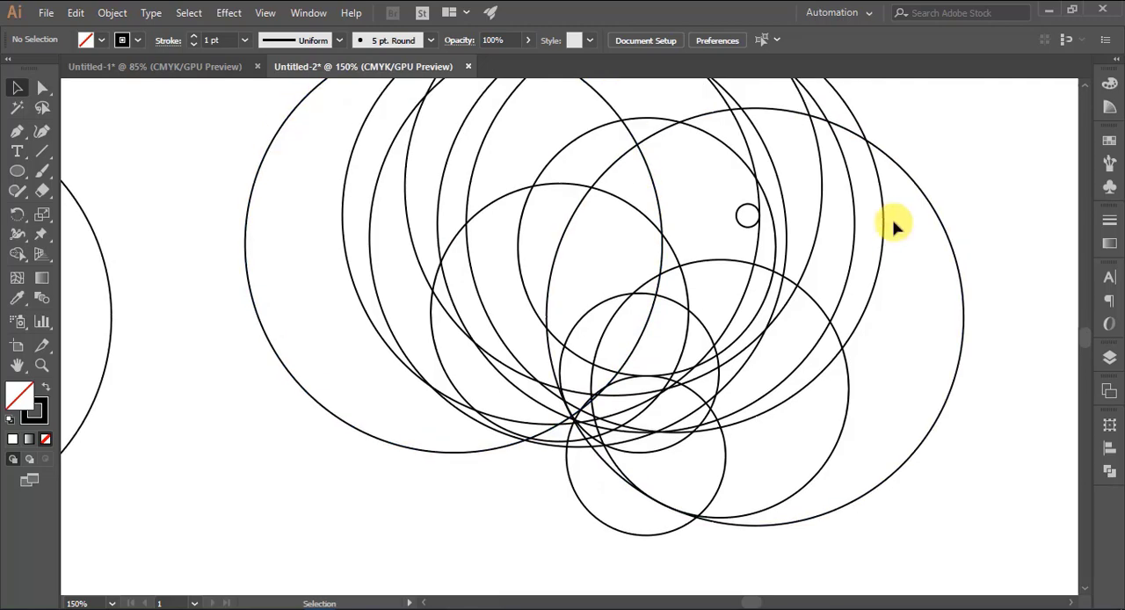
Place a copy of the smallest concentric circle (7.172 px) at the centre of the tiny eye circle
left_click_drag(457, 509, 621, 492)
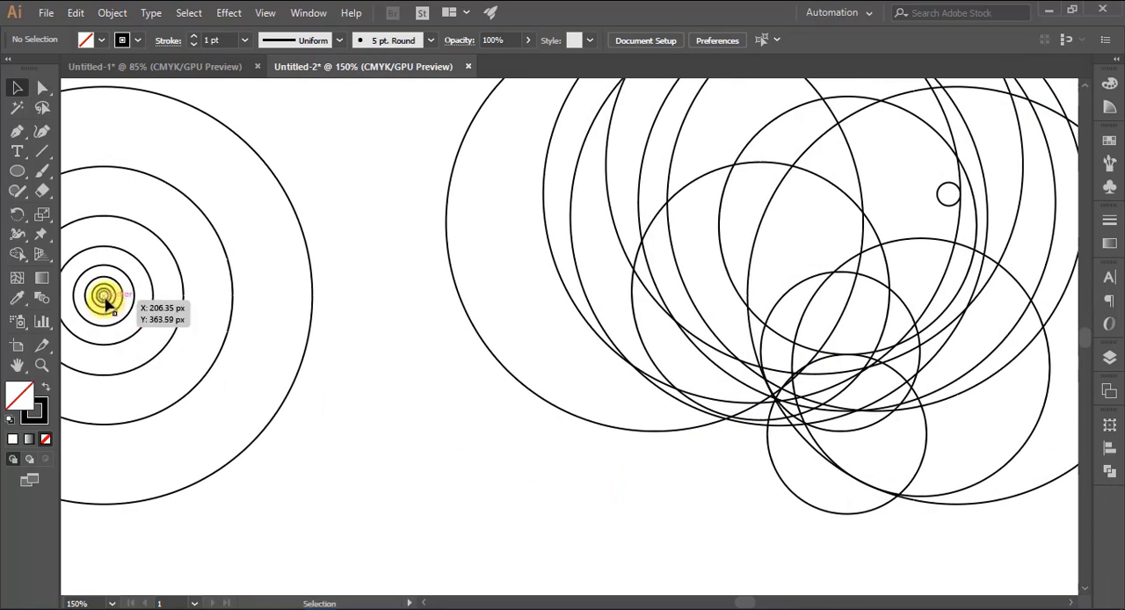
left_click_drag(103, 298, 948, 194)
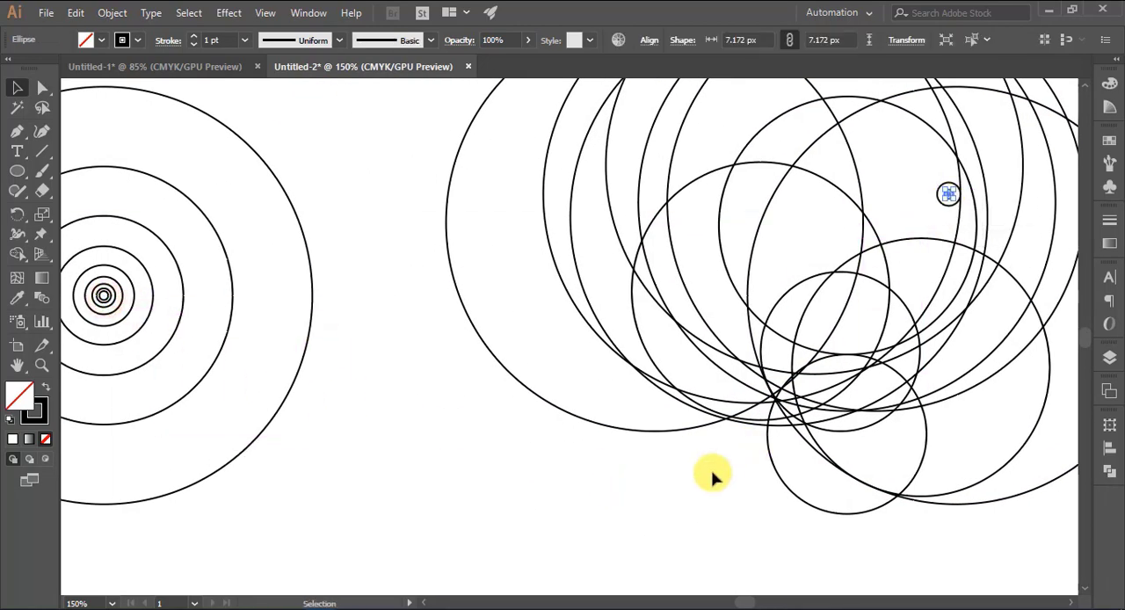
left_click(713, 472)
left_click_drag(968, 359, 683, 394)
scroll(929, 244, "up", 1)
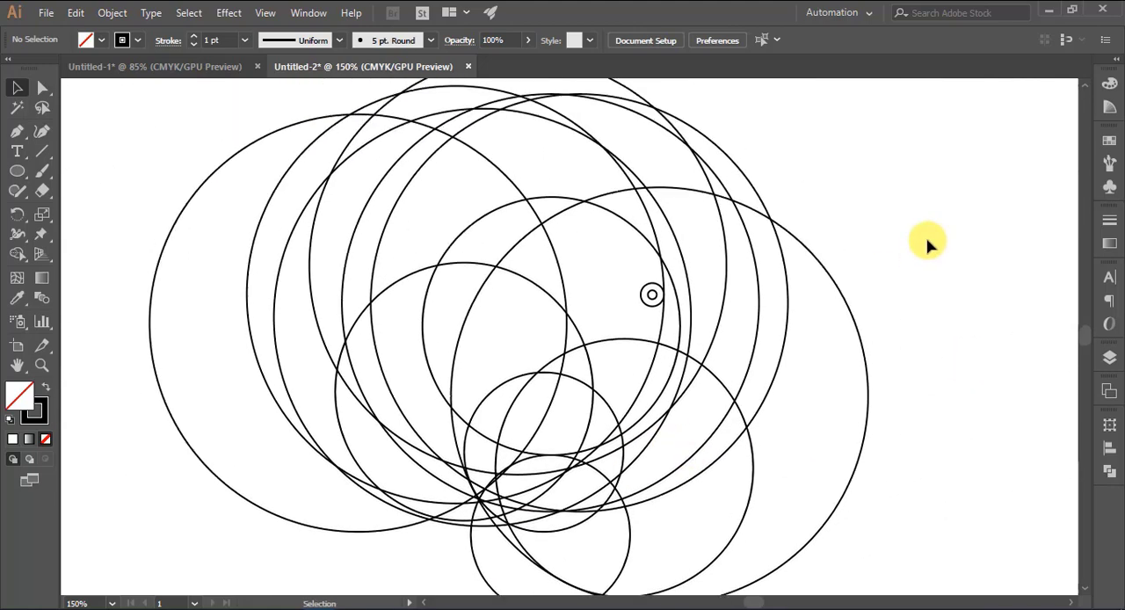
key("ctrl+minus")
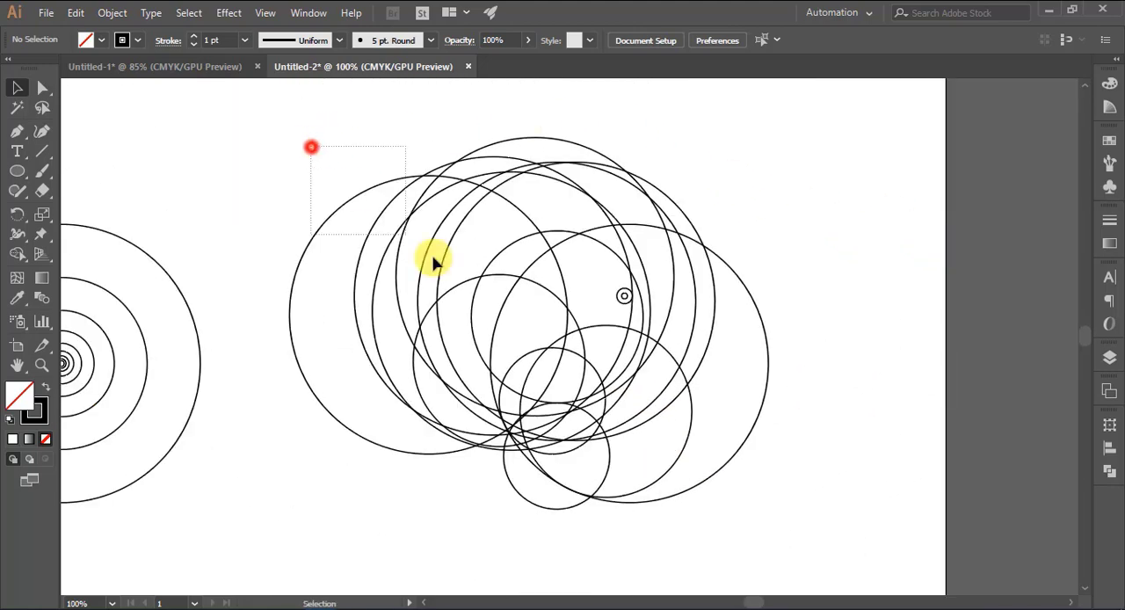
Select all the overlapping circles and merge the regions inside the large right-hand circle around the face into one crescent with Shape Builder
left_click_drag(433, 262, 831, 479)
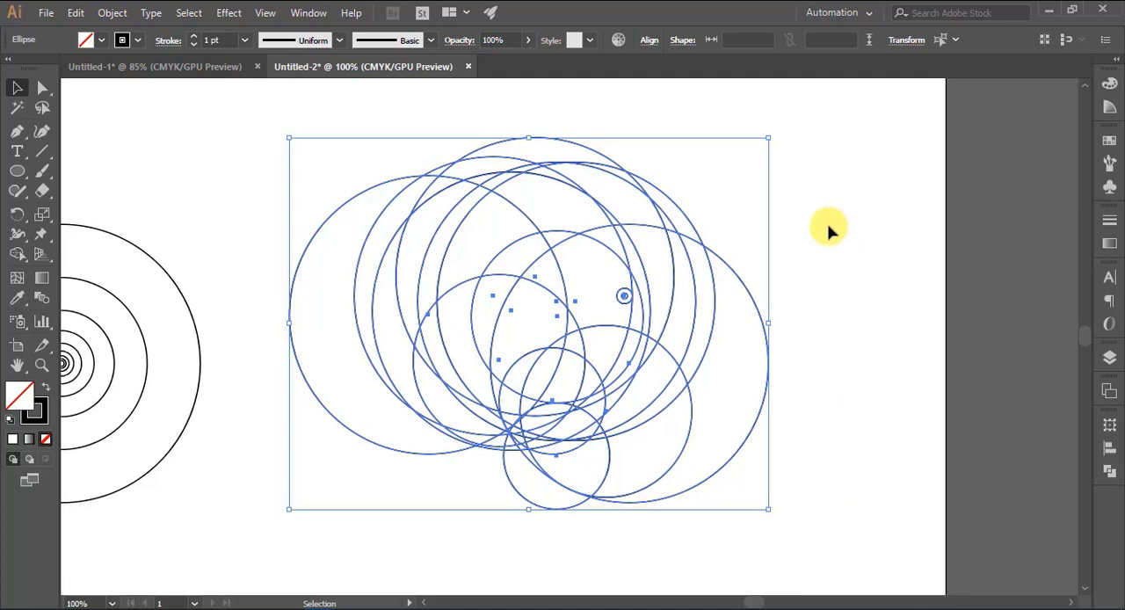
left_click(16, 255)
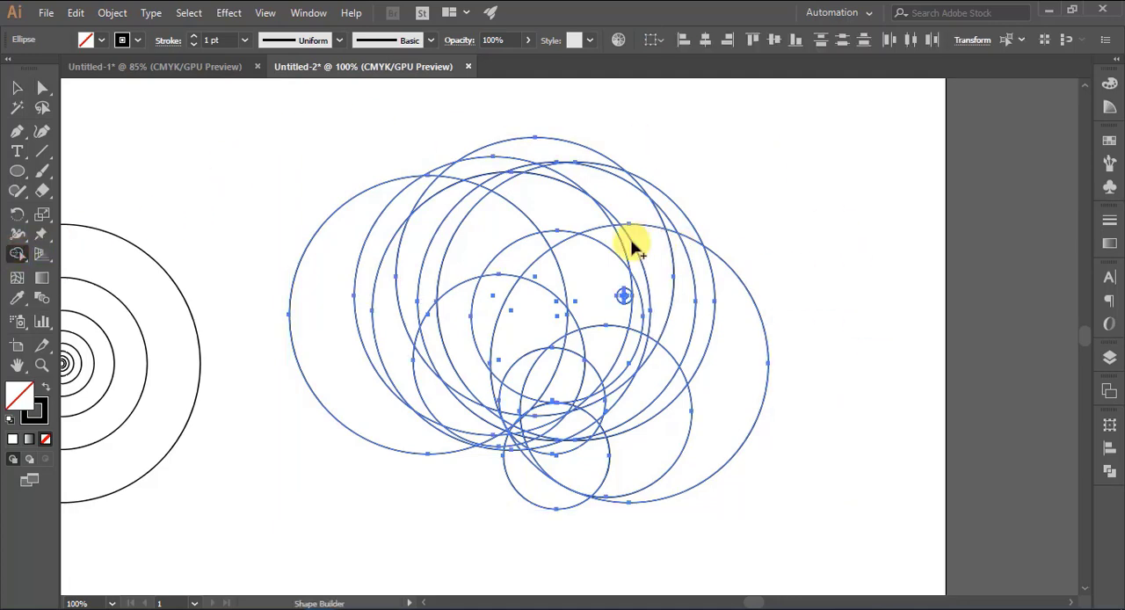
mouse_move(609, 238)
left_mouse_down()
mouse_move(691, 283)
mouse_move(720, 317)
left_mouse_up()
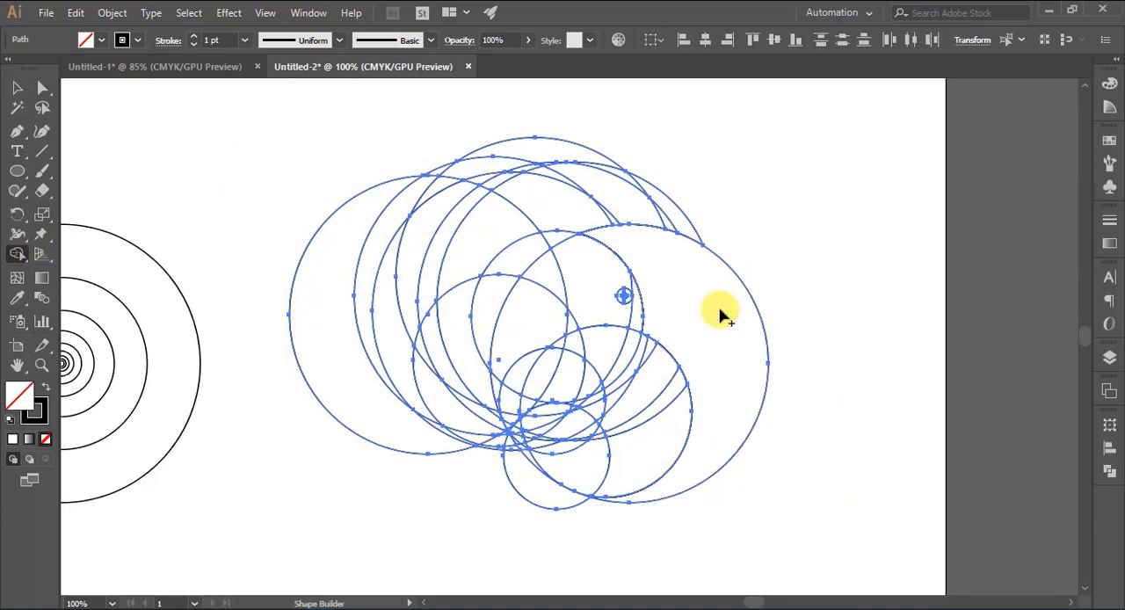
Merge the regions inside the medium lower-right circle into a single lower-beak shape that curves under the face circle
scroll(719, 317, "down", 1)
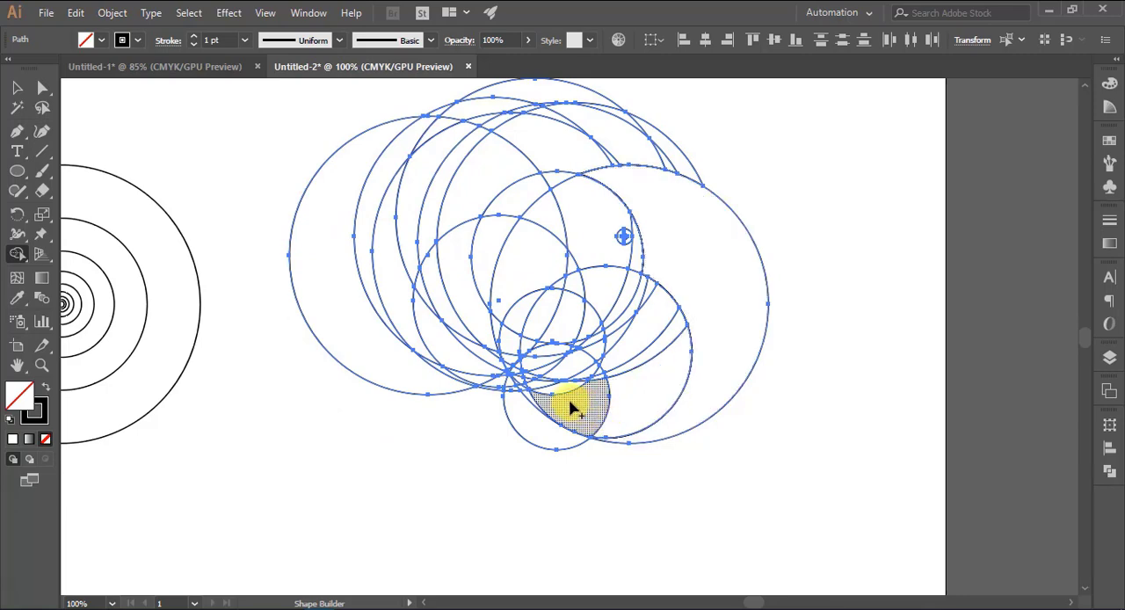
mouse_move(576, 409)
left_mouse_down()
mouse_move(551, 360)
mouse_move(613, 414)
mouse_move(528, 370)
mouse_move(541, 378)
left_mouse_up()
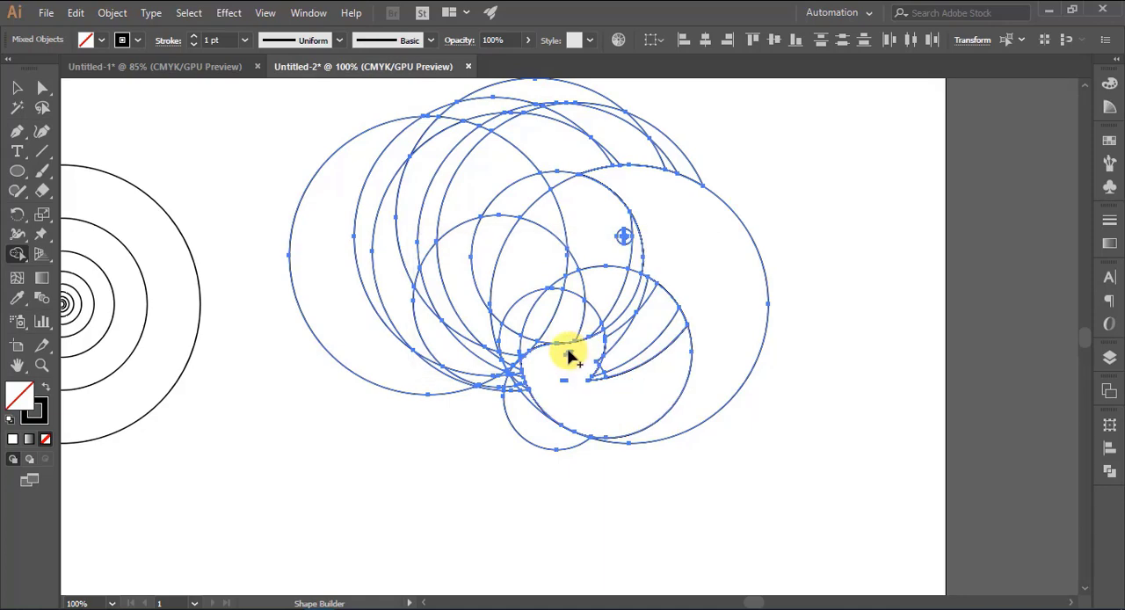
mouse_move(570, 351)
left_mouse_down()
mouse_move(636, 335)
mouse_move(601, 343)
mouse_move(635, 325)
mouse_move(644, 303)
mouse_move(641, 364)
mouse_move(566, 354)
mouse_move(567, 384)
left_mouse_up()
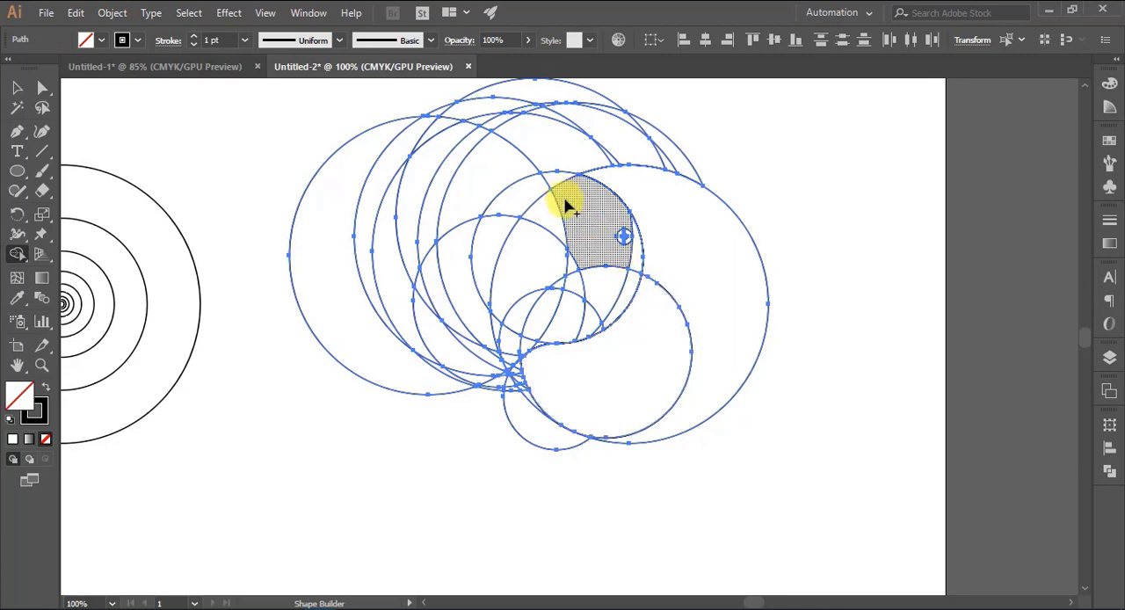
Merge the fragments around the eye into one face shape, and unite the pieces that form the upper beak
left_click_drag(552, 211, 551, 213)
mouse_move(593, 247)
left_mouse_down()
mouse_move(627, 276)
mouse_move(599, 328)
left_mouse_up()
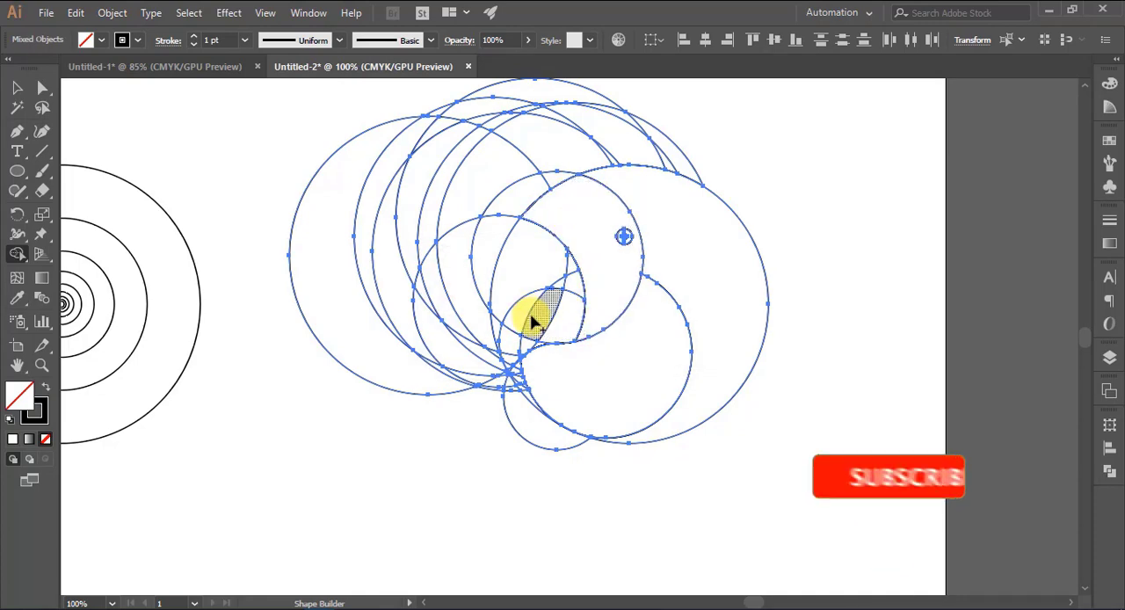
mouse_move(515, 318)
left_mouse_down()
mouse_move(564, 320)
mouse_move(534, 268)
mouse_move(572, 291)
mouse_move(580, 282)
left_mouse_up()
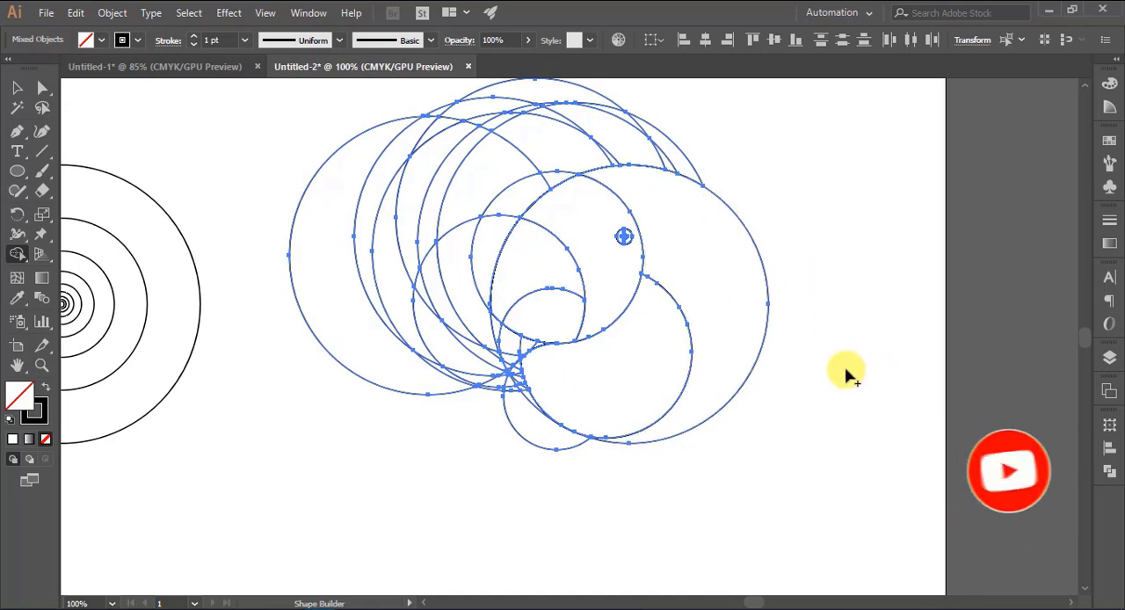
mouse_move(502, 296)
left_mouse_down()
mouse_move(495, 314)
mouse_move(499, 303)
left_mouse_up()
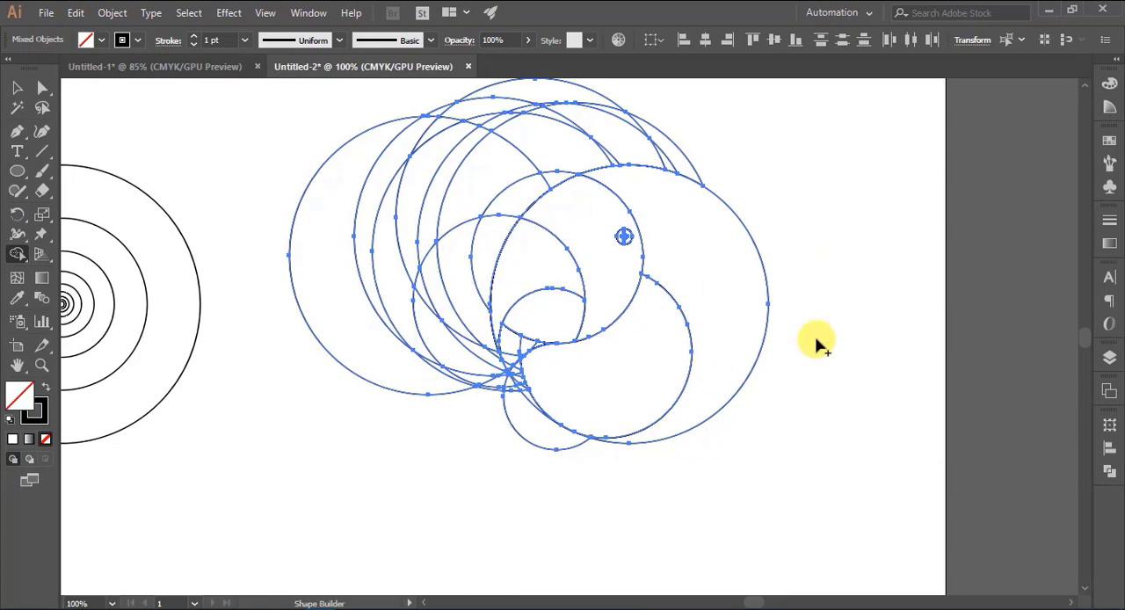
Merge the small slivers at the pointed left tip into the lower-beak shape
left_click_drag(518, 376, 521, 384)
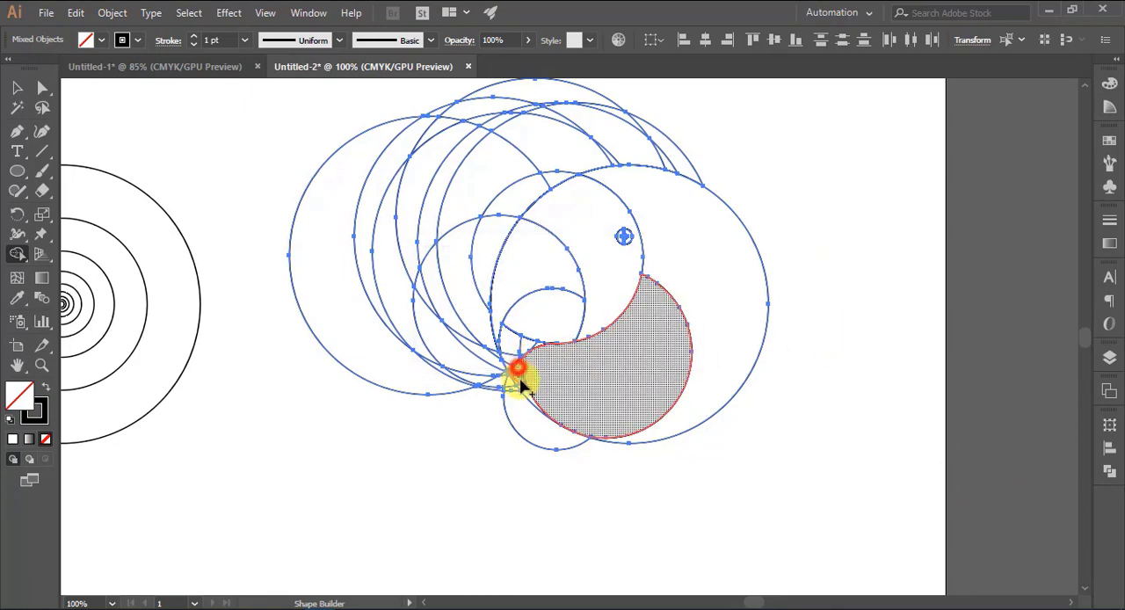
left_click(520, 376)
left_click(521, 384)
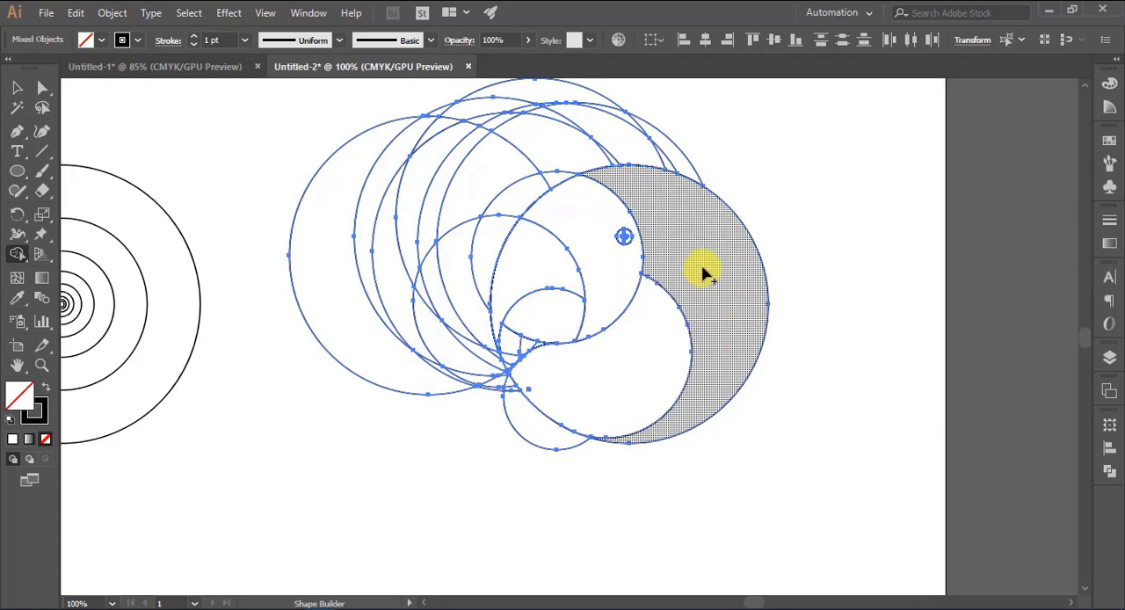
Merge the arc segments above the head into one three-pointed crest shape
scroll(703, 274, "up", 1)
left_click(648, 176)
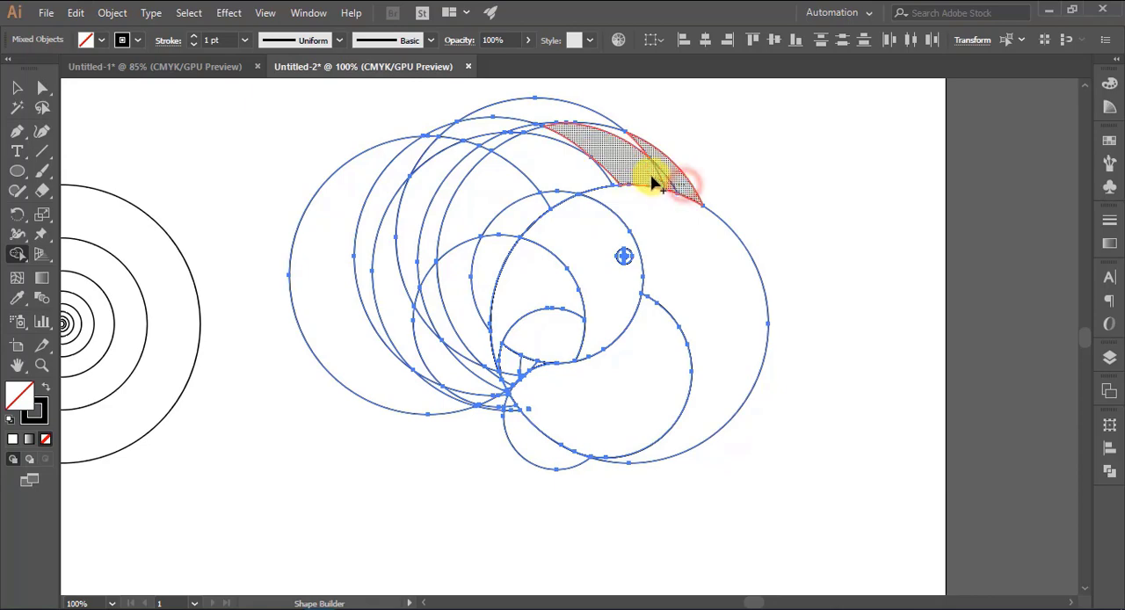
left_click_drag(625, 175, 559, 195)
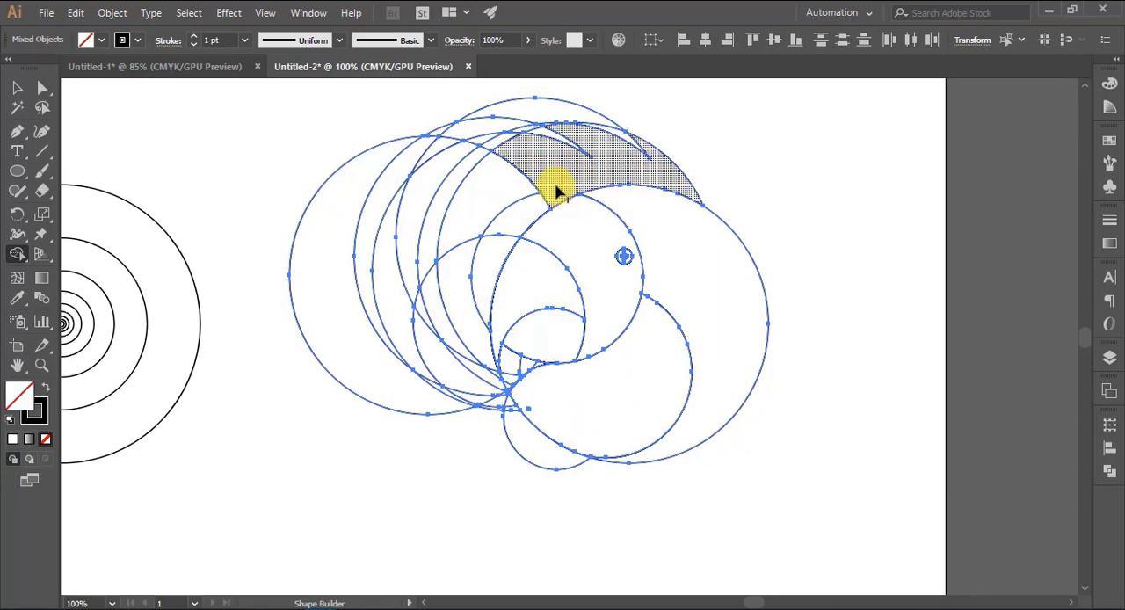
left_click_drag(486, 145, 559, 173)
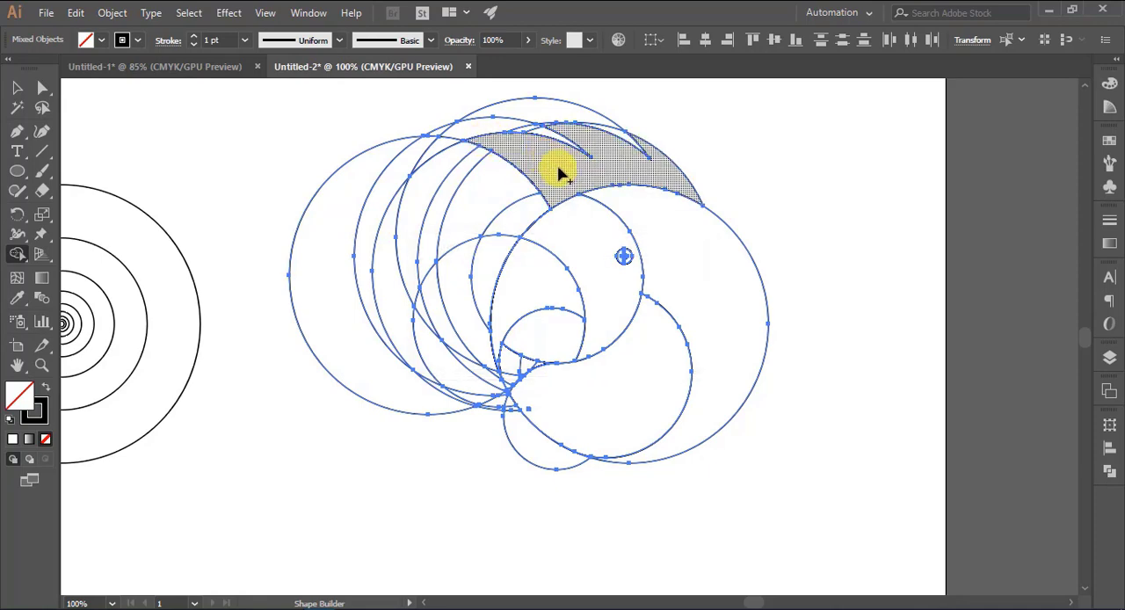
Delete the leftover circle regions outside the head, to the left of the beak and above the crest, with Shape Builder
key("alt")
mouse_move(303, 144)
left_mouse_down()
mouse_move(402, 231)
mouse_move(485, 248)
mouse_move(374, 161)
mouse_move(511, 216)
mouse_move(462, 322)
mouse_move(470, 426)
left_mouse_up()
mouse_move(449, 278)
left_mouse_down()
mouse_move(409, 353)
mouse_move(434, 291)
left_mouse_up()
mouse_move(415, 163)
left_mouse_down()
mouse_move(502, 111)
mouse_move(432, 135)
left_mouse_up()
mouse_move(505, 114)
left_mouse_down()
mouse_move(538, 126)
mouse_move(598, 120)
mouse_move(610, 131)
mouse_move(545, 127)
left_mouse_up()
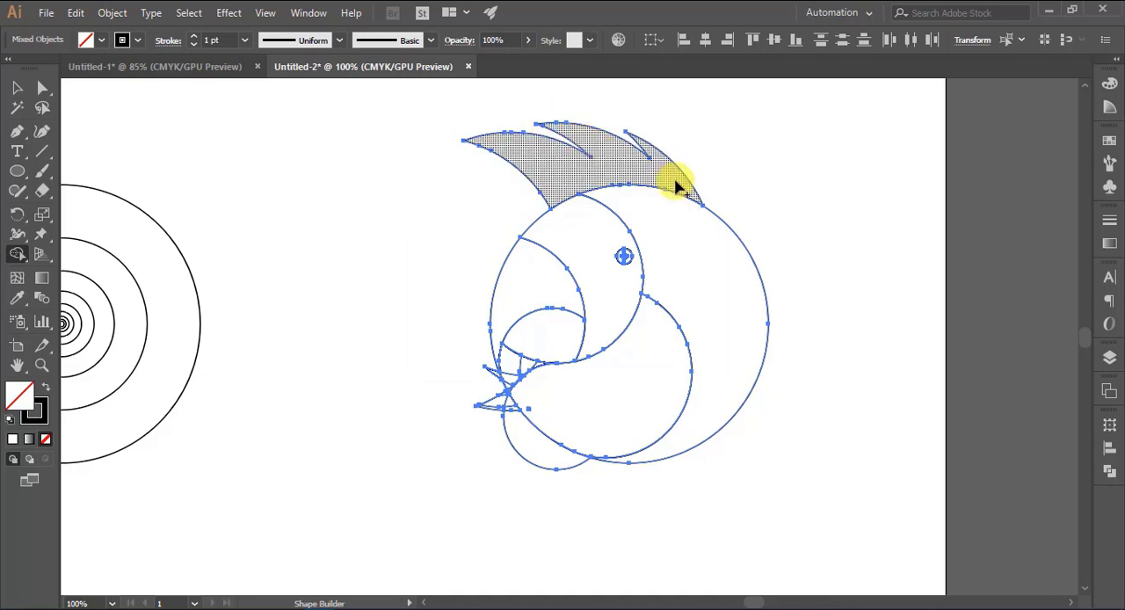
Delete the leftover small-circle region below the beak and the lower spike beside the beak's tip
scroll(824, 258, "down", 2)
scroll(827, 268, "up", 1)
key("v")
key("ctrl+plus")
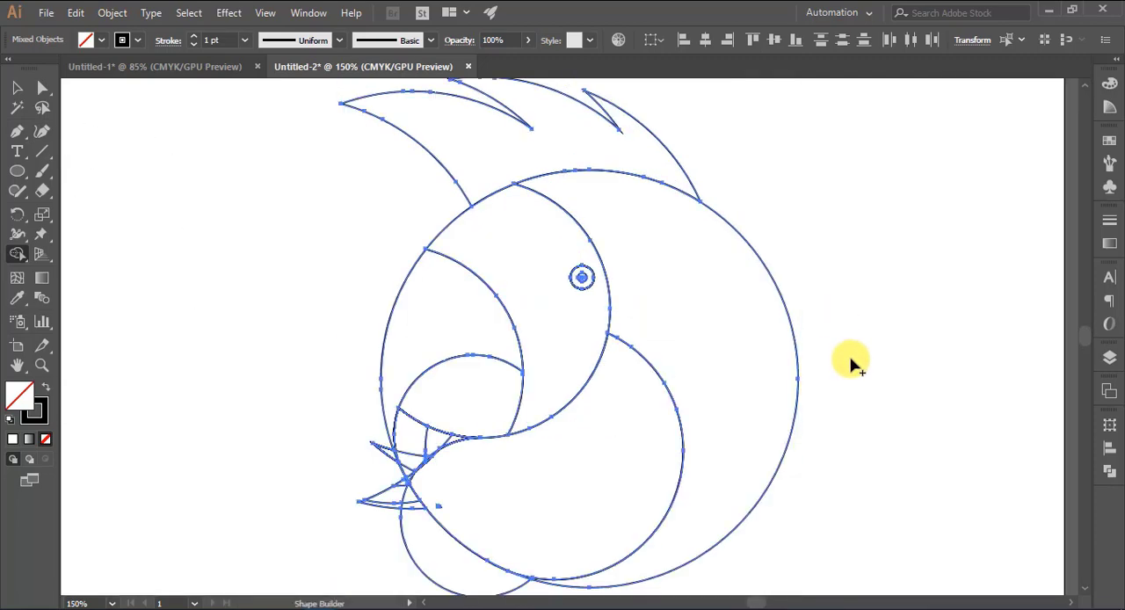
scroll(852, 363, "down", 2)
key("ctrl+plus")
scroll(853, 363, "down", 3)
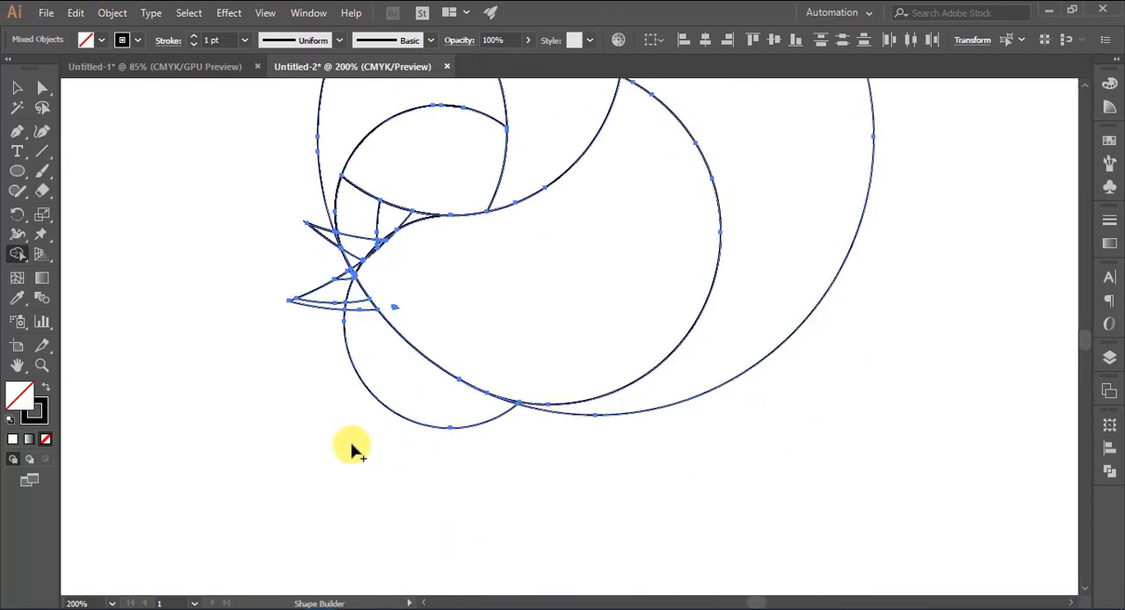
mouse_move(365, 380)
left_mouse_down()
mouse_move(344, 364)
mouse_move(344, 289)
mouse_move(341, 347)
left_mouse_up()
left_click_drag(312, 292, 337, 337)
scroll(324, 331, "up", 1)
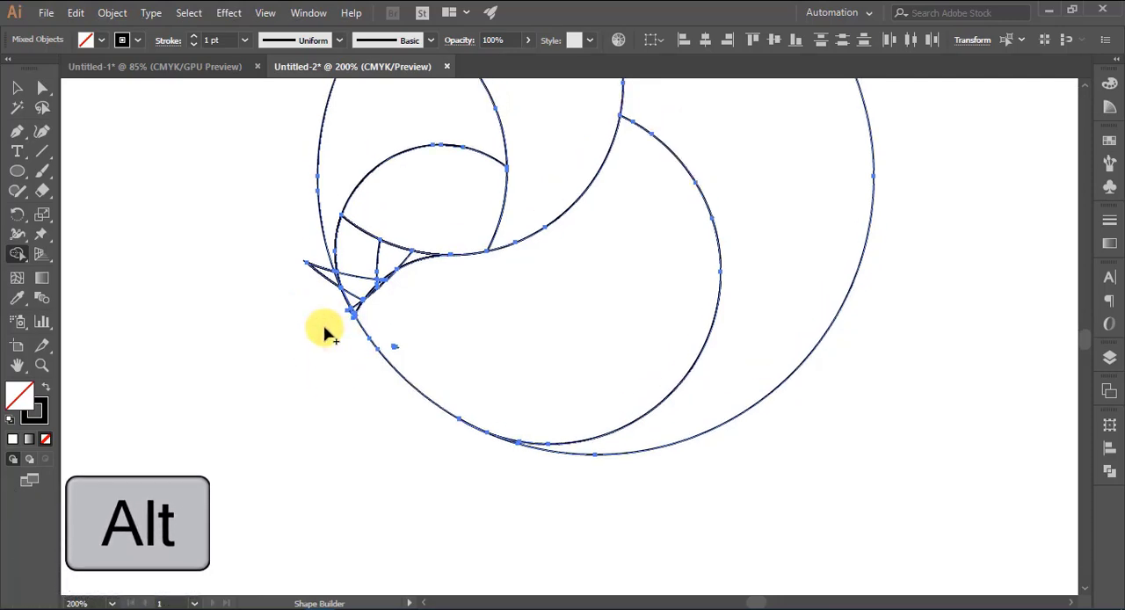
Delete the remaining spike and the leftover pieces in the gap between the upper and lower beak
scroll(325, 332, "up", 7)
scroll(369, 387, "down", 5)
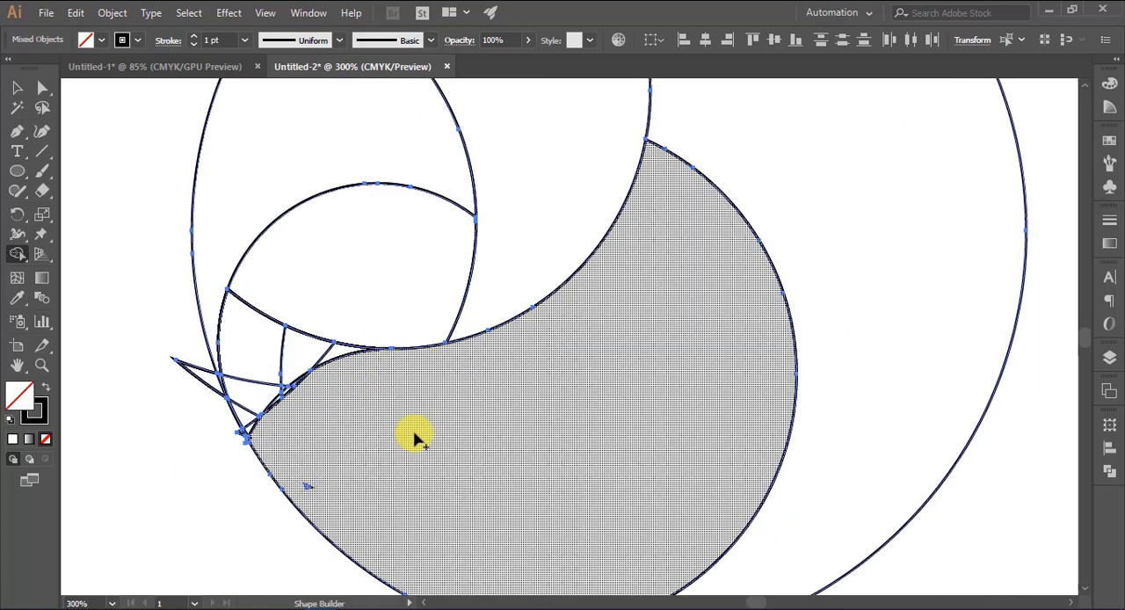
left_click_drag(356, 445, 544, 328)
left_click_drag(513, 262, 484, 260)
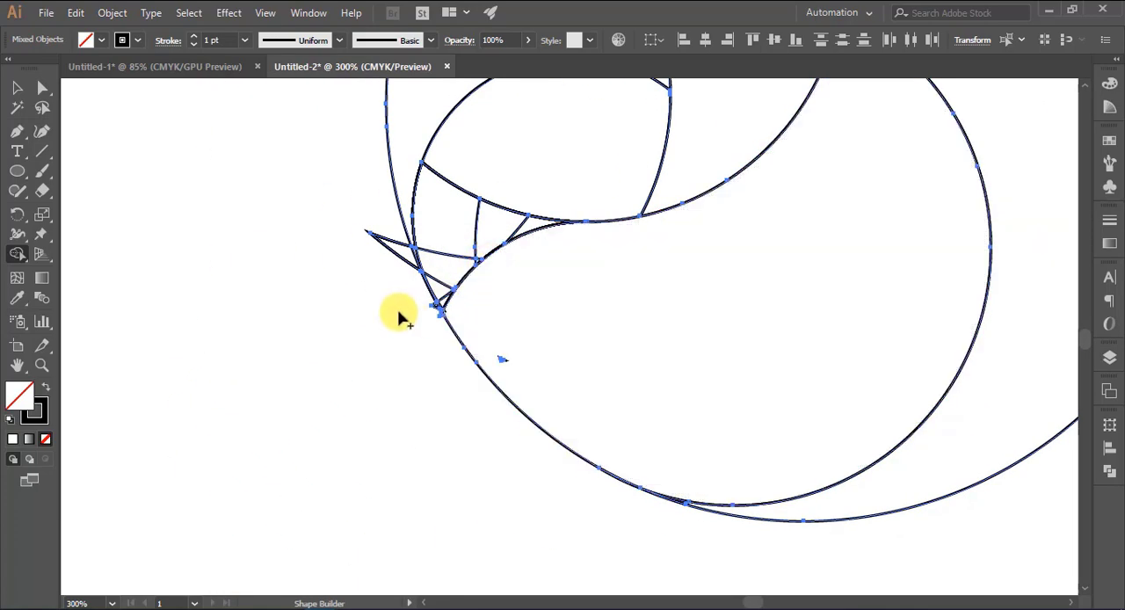
left_click_drag(399, 305, 390, 248)
mouse_move(419, 339)
left_mouse_down()
mouse_move(441, 269)
mouse_move(444, 297)
mouse_move(452, 241)
mouse_move(504, 228)
mouse_move(494, 239)
left_mouse_up()
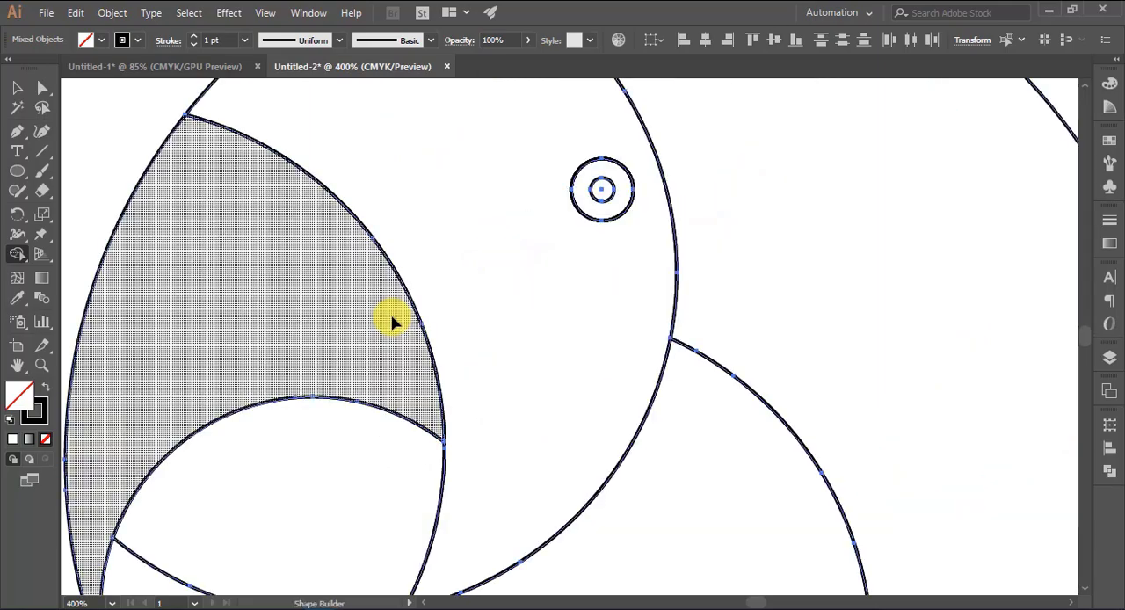
Delete the two tiny leftover triangles along the curved upper edge of the lower beak
key("space")
left_click_drag(342, 506, 591, 198)
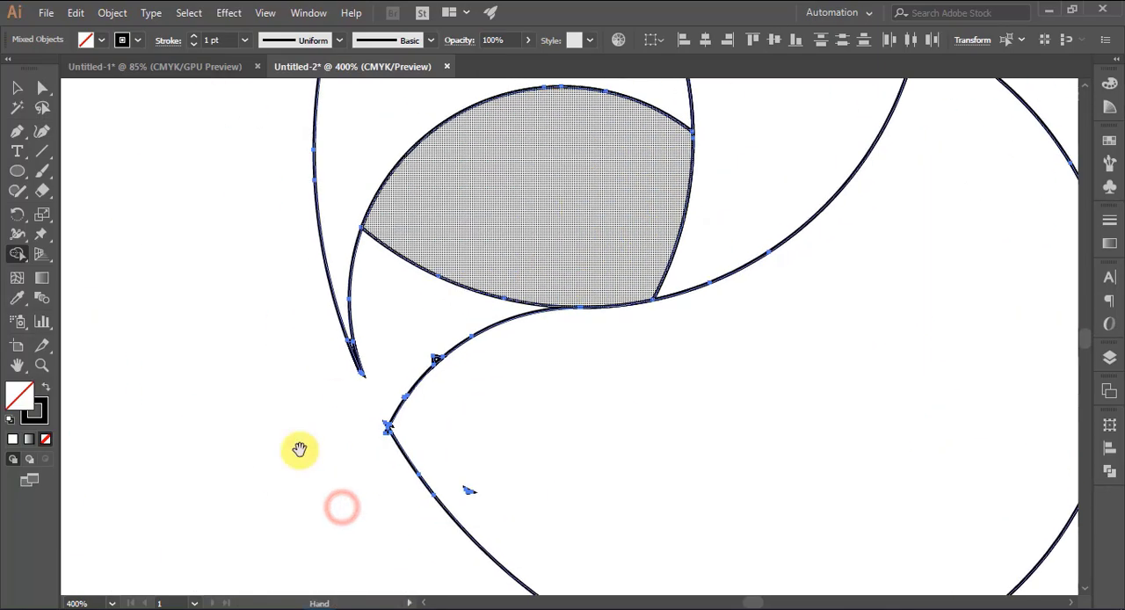
left_click_drag(298, 450, 433, 357)
key("ctrl+plus")
left_click_drag(311, 530, 840, 195)
left_click_drag(495, 416, 686, 233)
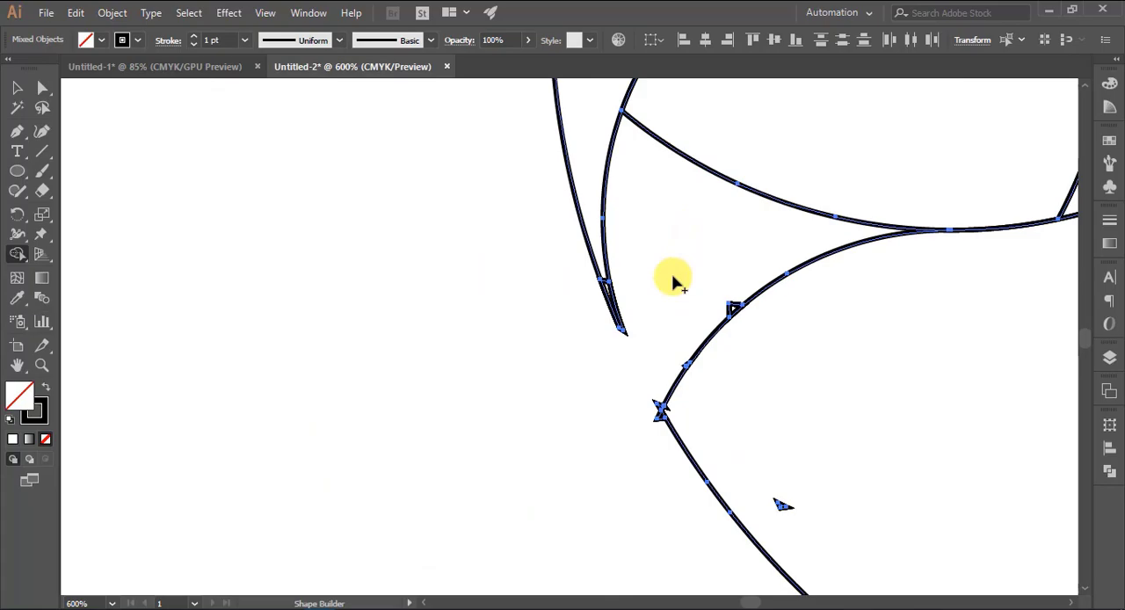
key("ctrl+plus")
left_click_drag(251, 463, 691, 178)
left_click_drag(312, 400, 692, 157)
left_click_drag(524, 377, 626, 268)
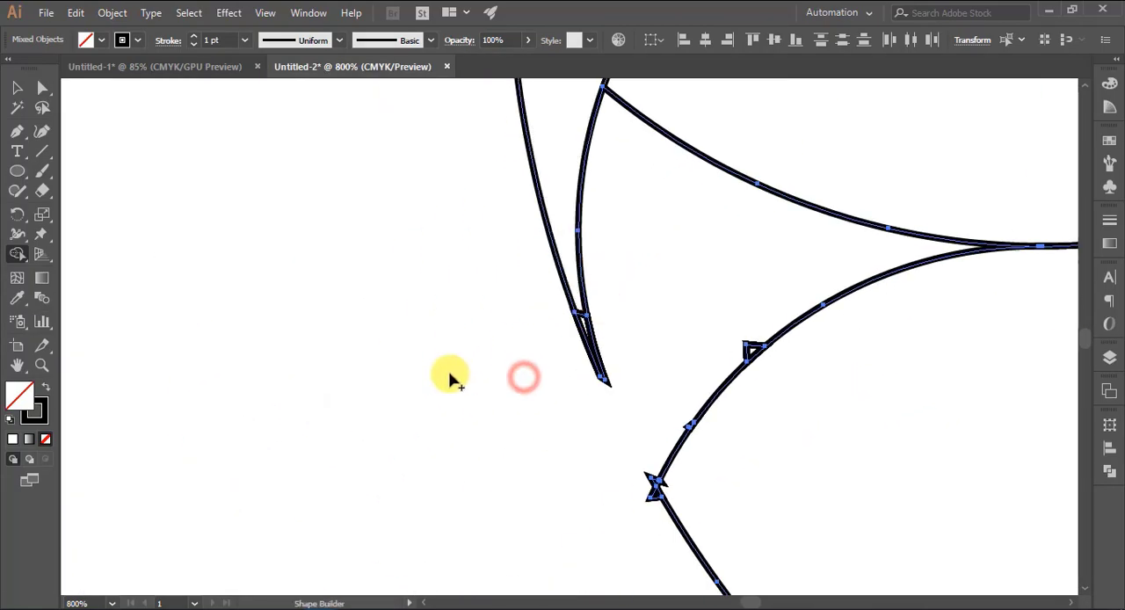
key("ctrl+plus")
left_click_drag(276, 464, 710, 219)
left_click_drag(605, 525, 635, 281)
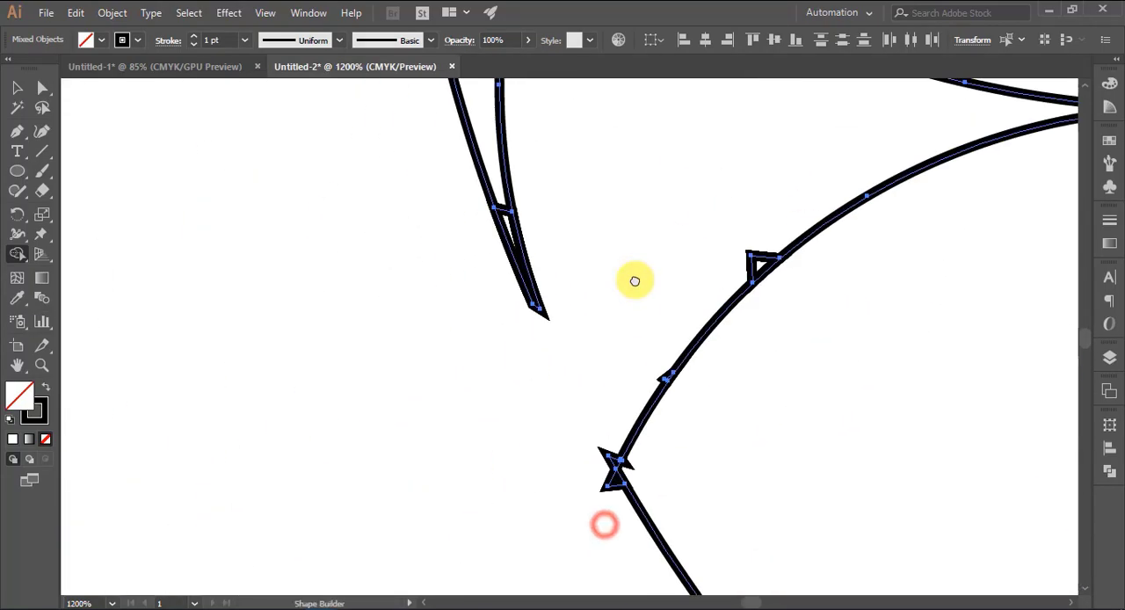
left_click_drag(611, 349, 416, 347)
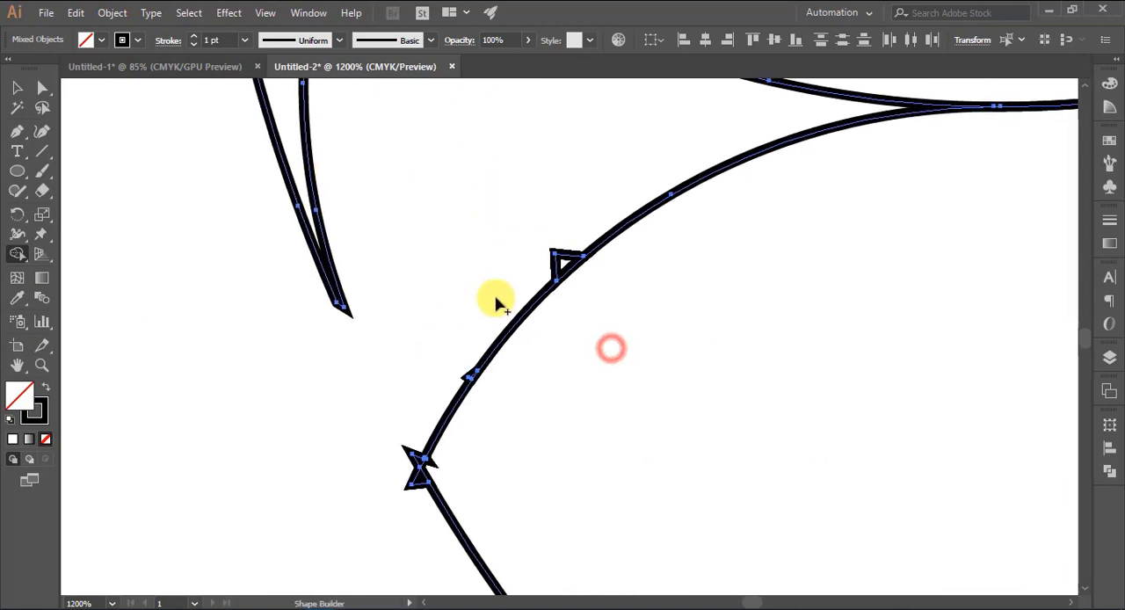
left_click_drag(527, 274, 563, 263)
scroll(510, 297, "down", 3)
left_click_drag(447, 288, 475, 275)
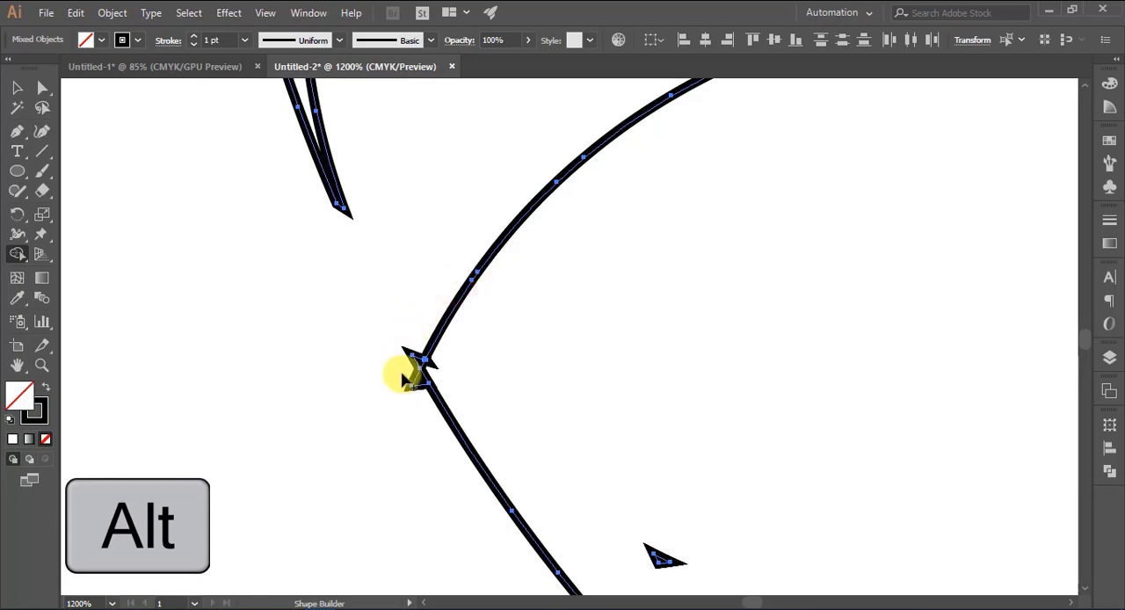
Delete the small fragments at the lower beak's pointed tip and the stray triangle inside the lower-beak shape
mouse_move(402, 381)
left_mouse_down()
mouse_move(418, 337)
mouse_move(412, 377)
mouse_move(399, 357)
mouse_move(427, 398)
mouse_move(430, 368)
left_mouse_up()
left_click_drag(437, 357, 429, 361)
scroll(760, 426, "down", 4)
left_click_drag(675, 357, 661, 397)
left_click_drag(597, 286, 600, 289)
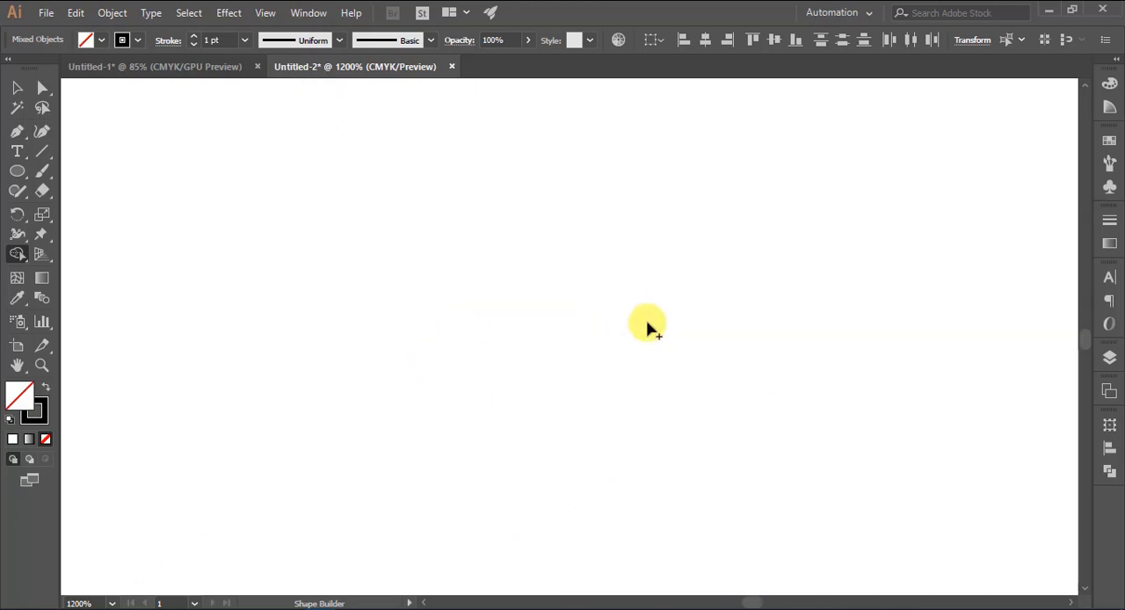
Examine the lower outline of the figure up close for leftover fragments, and deselect the artwork
key("v")
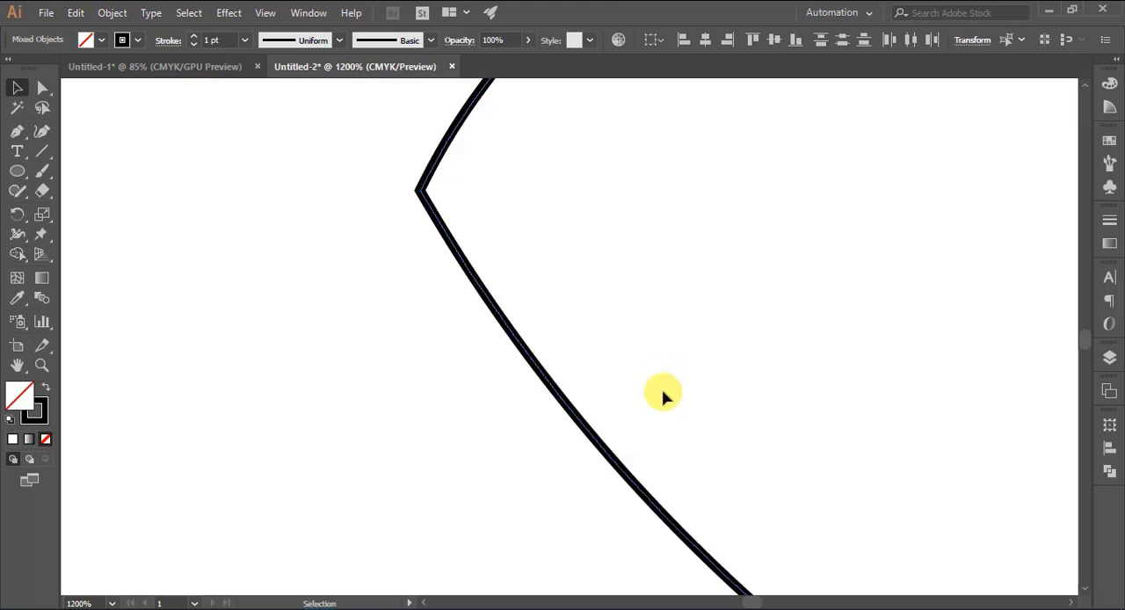
left_click_drag(716, 427, 527, 275)
left_click_drag(670, 395, 375, 172)
left_click_drag(742, 407, 608, 349)
left_click_drag(699, 378, 611, 349)
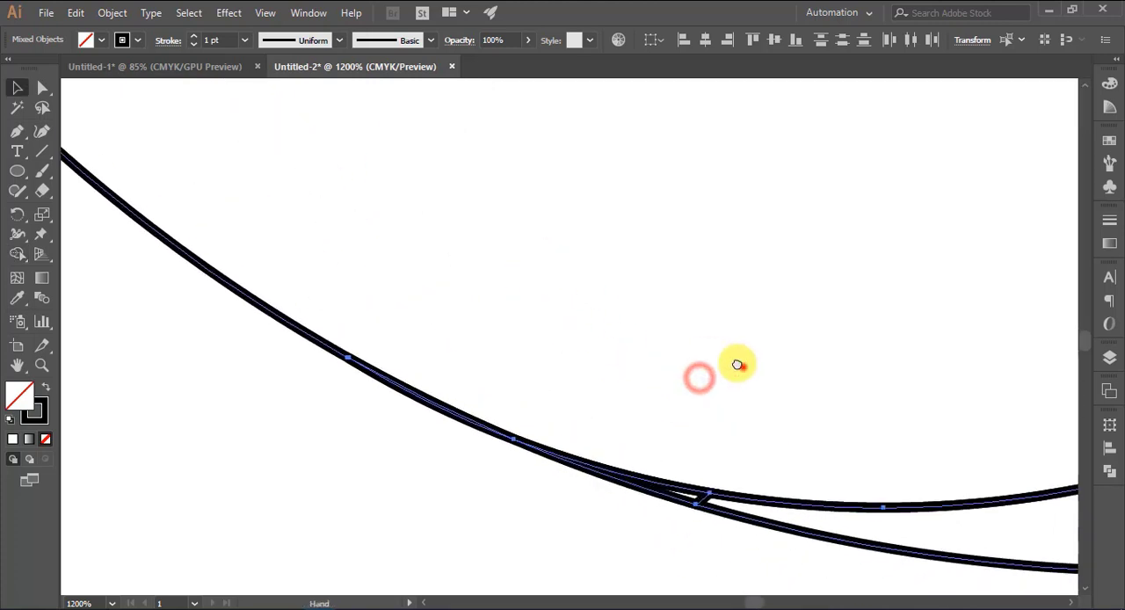
left_click_drag(743, 366, 394, 256)
key("ctrl+minus")
key("ctrl+minus")
key("ctrl+minus")
key("ctrl+minus")
key("ctrl+minus")
key("ctrl+minus")
key("ctrl+minus")
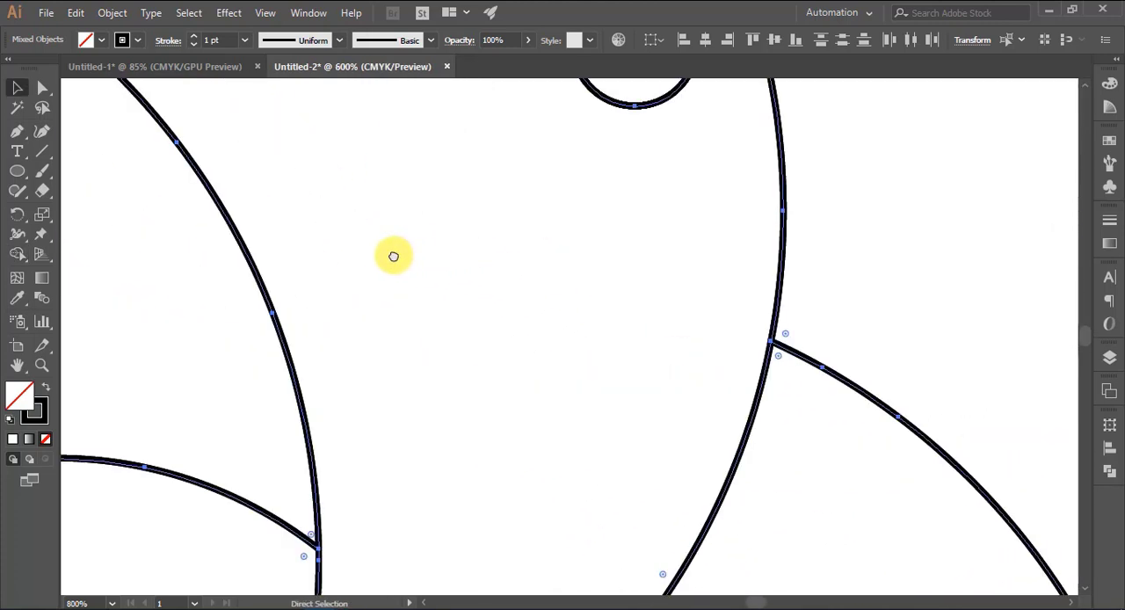
key("v")
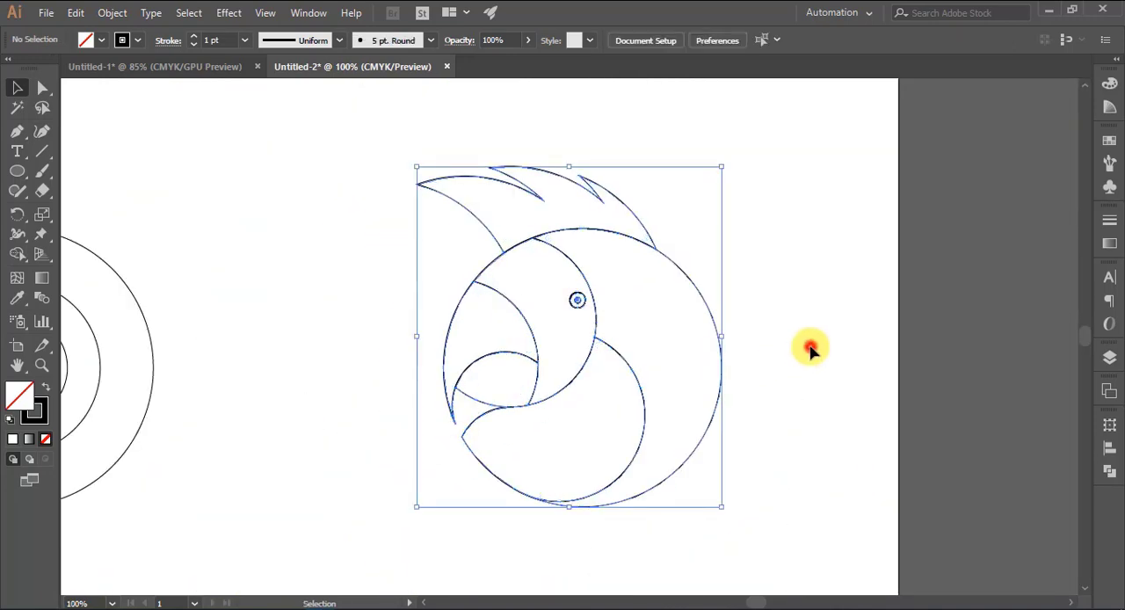
left_click(806, 347)
Examine the beak, eye and lower-left outline up close for stray fragments
key("ctrl+plus")
scroll(843, 319, "right", 2)
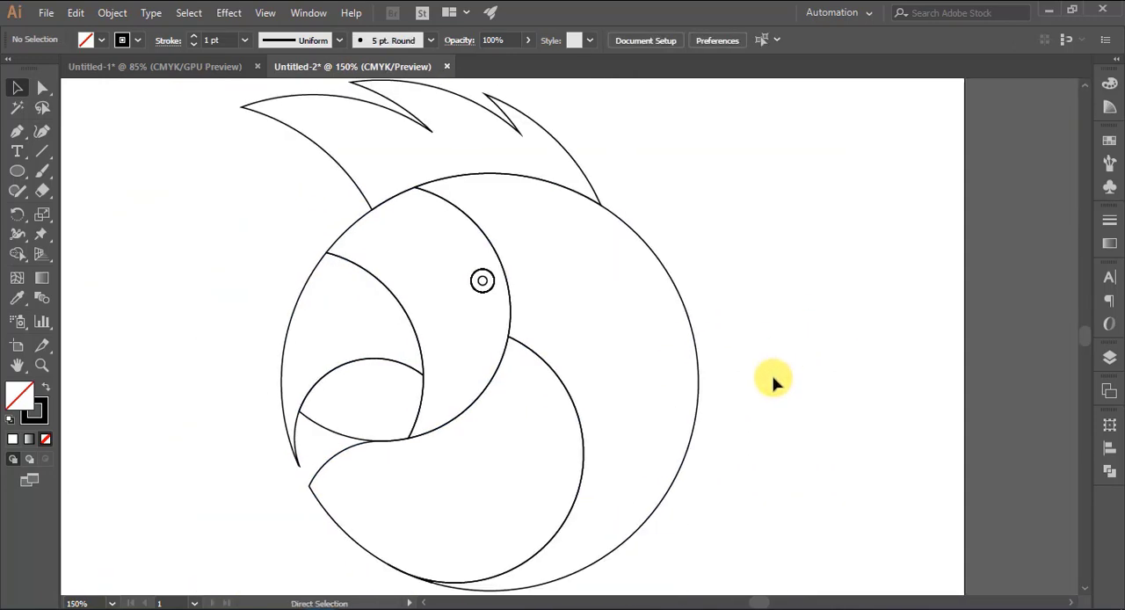
key("ctrl+plus")
left_click_drag(556, 442, 696, 288)
key("ctrl+plus")
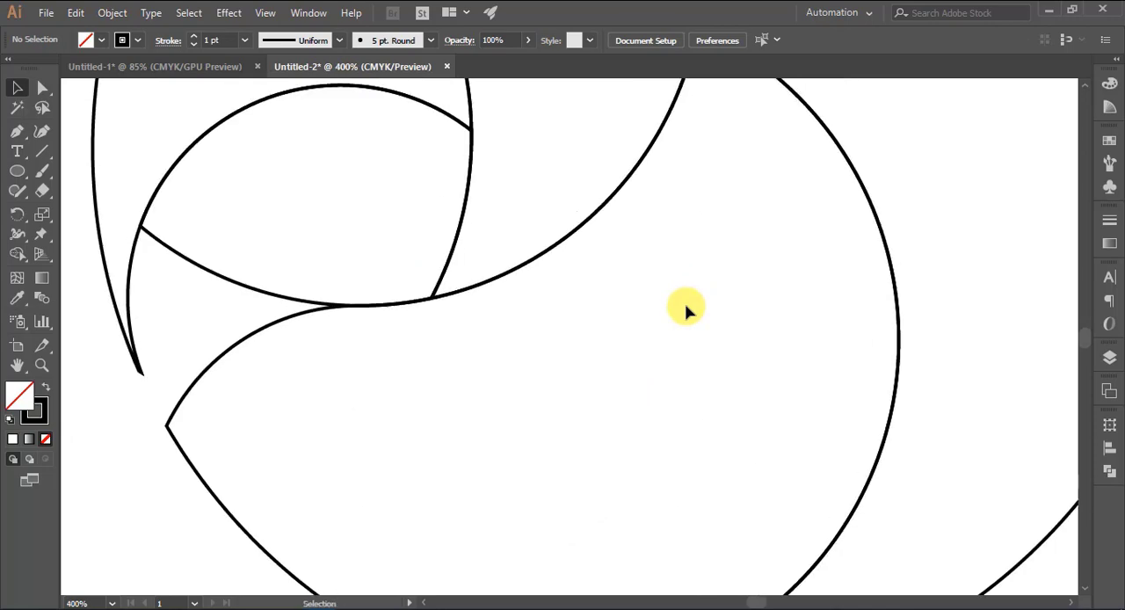
scroll(685, 309, "up", 5)
key("ctrl+plus")
key("ctrl+plus")
key("ctrl+plus")
left_click(684, 194)
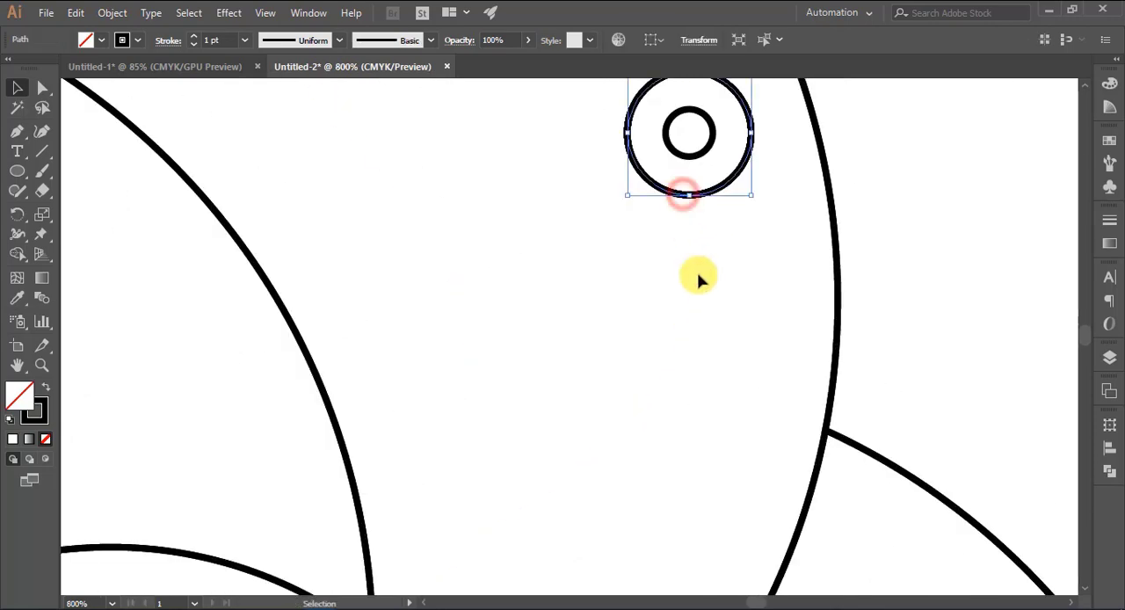
left_click(699, 275)
scroll(701, 348, "down", 9)
left_click_drag(409, 500, 636, 318)
left_click_drag(482, 483, 597, 255)
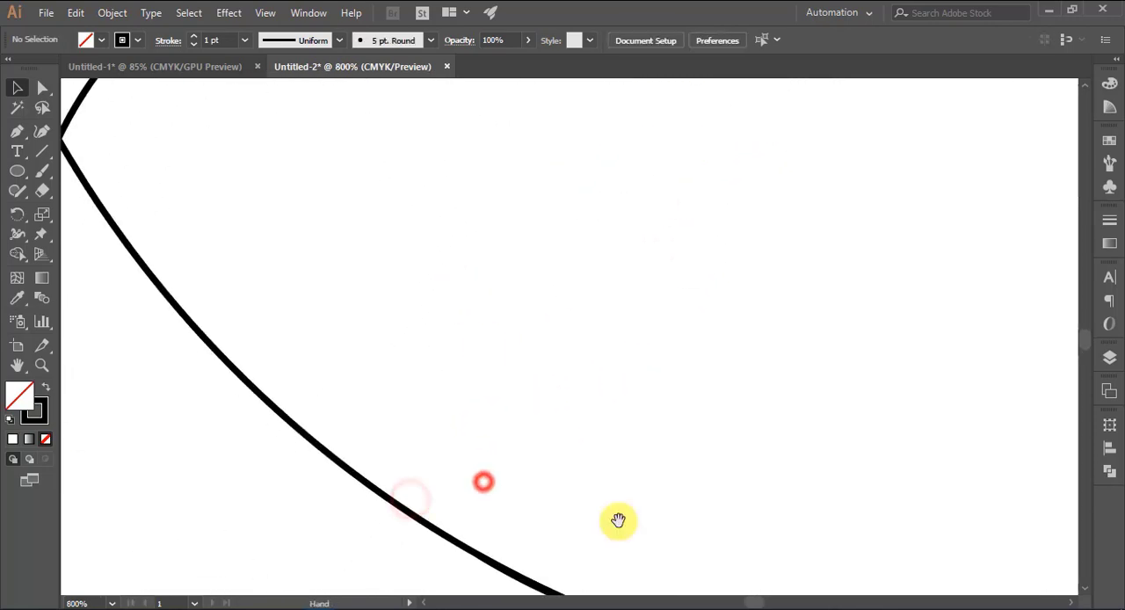
Merge the tiny leftover piece where the two bottom curves meet into the adjoining region with Shape Builder, and deselect the artwork
left_click_drag(627, 521, 444, 308)
left_click_drag(688, 381, 654, 364)
left_click_drag(372, 302, 596, 507)
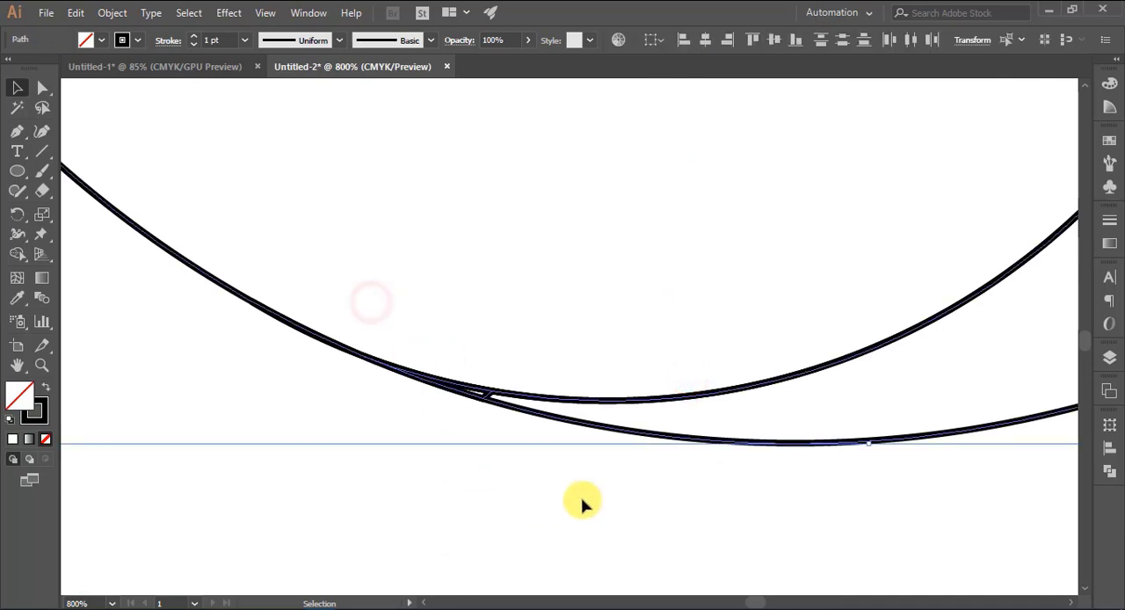
left_click(17, 255)
left_click_drag(482, 393, 500, 402)
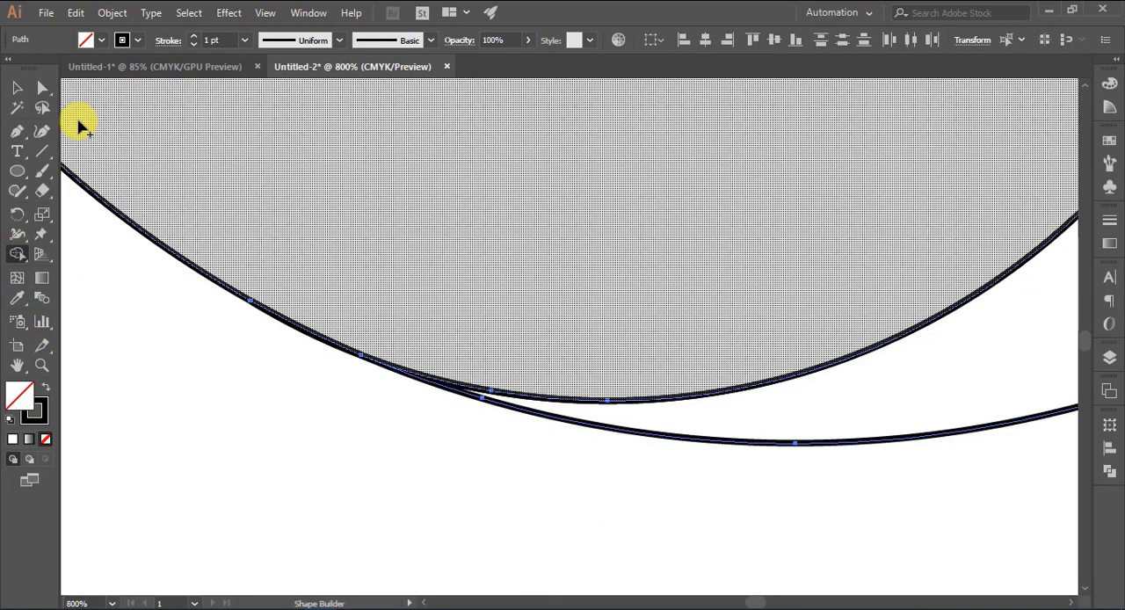
left_click(16, 88)
left_click(450, 495)
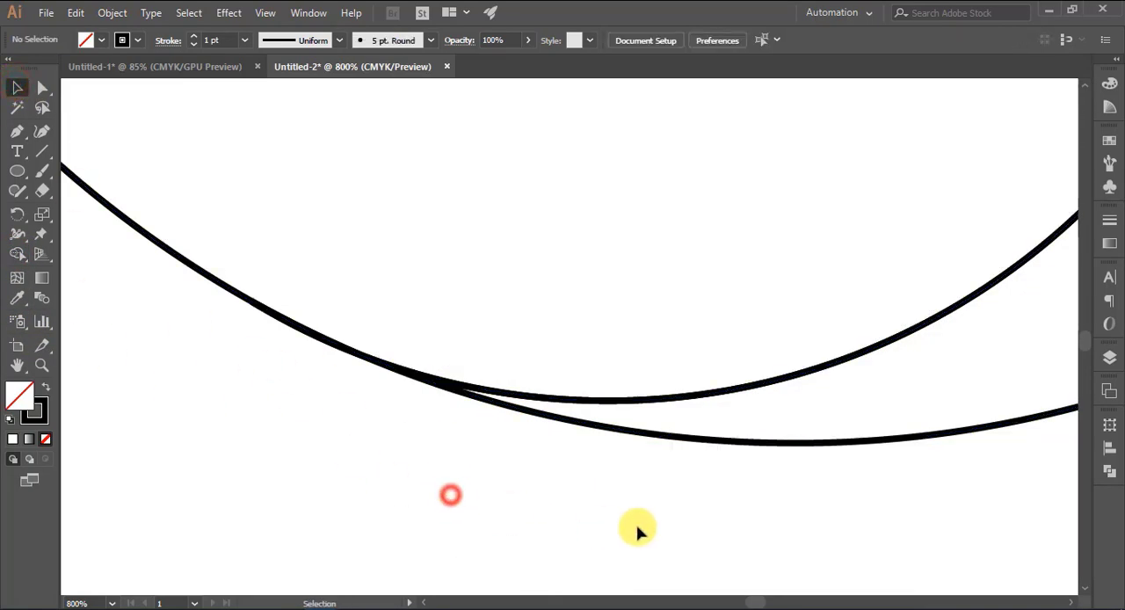
Fill the large crescent forming the back of the head with light blue and remove its stroke
key("ctrl+0")
left_click(866, 359)
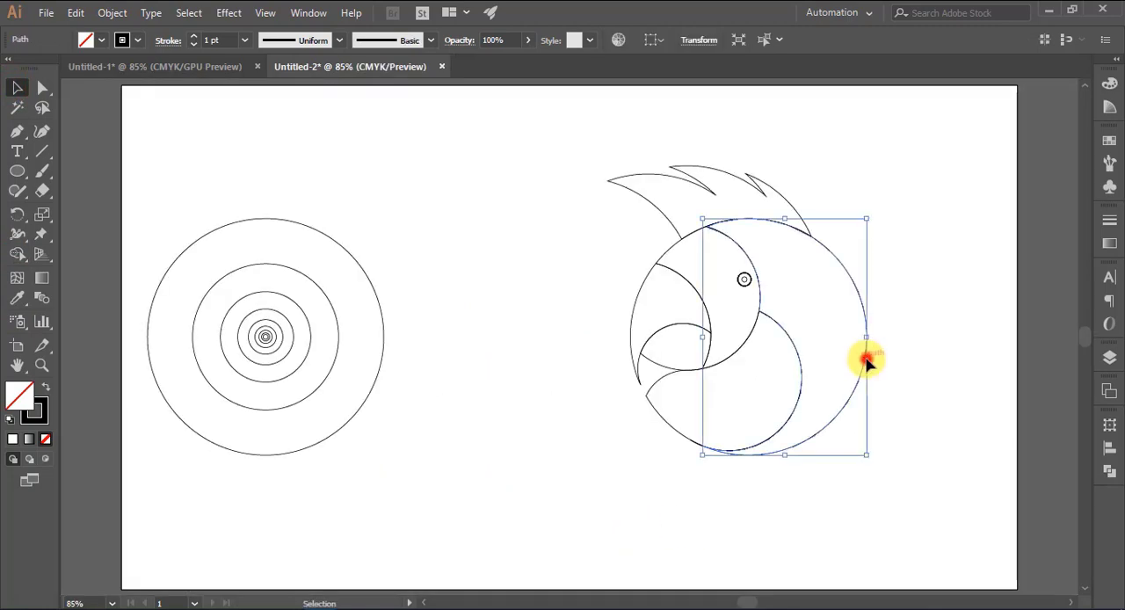
left_click(88, 39)
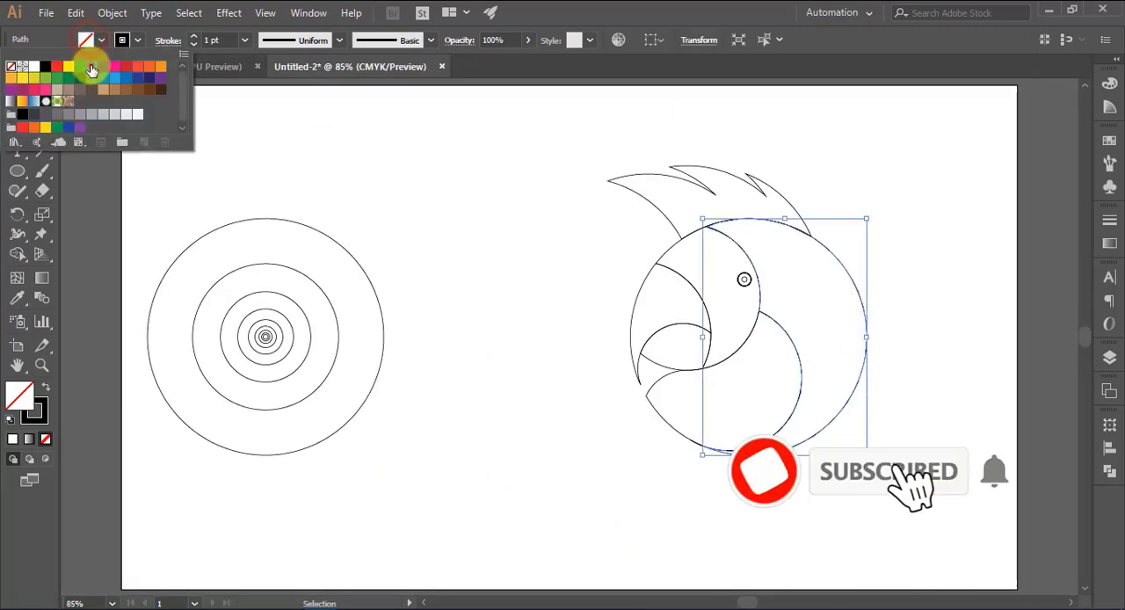
left_click(91, 67)
left_click(120, 41)
left_click(10, 68)
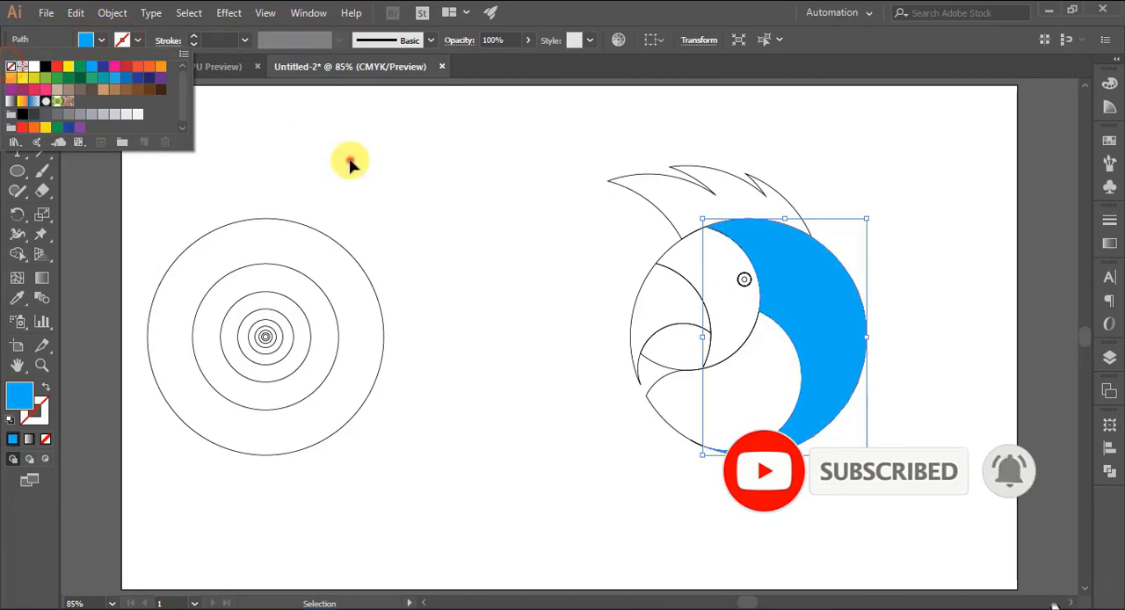
left_click(350, 161)
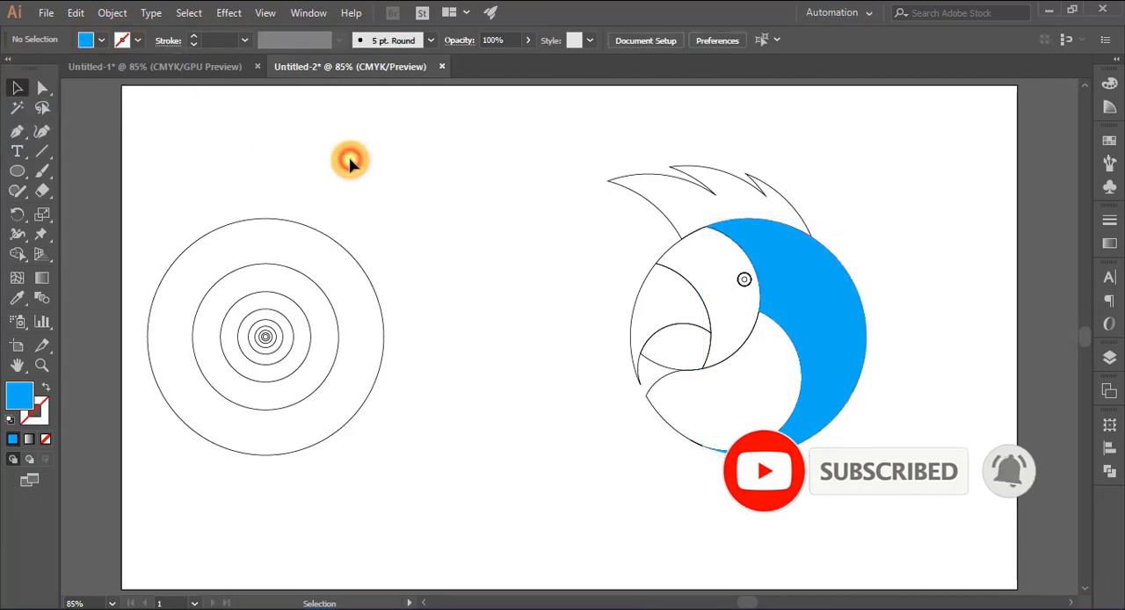
Fill the rounded cheek shape below the beak with dark blue
left_click(677, 432)
left_click(86, 40)
left_click(123, 71)
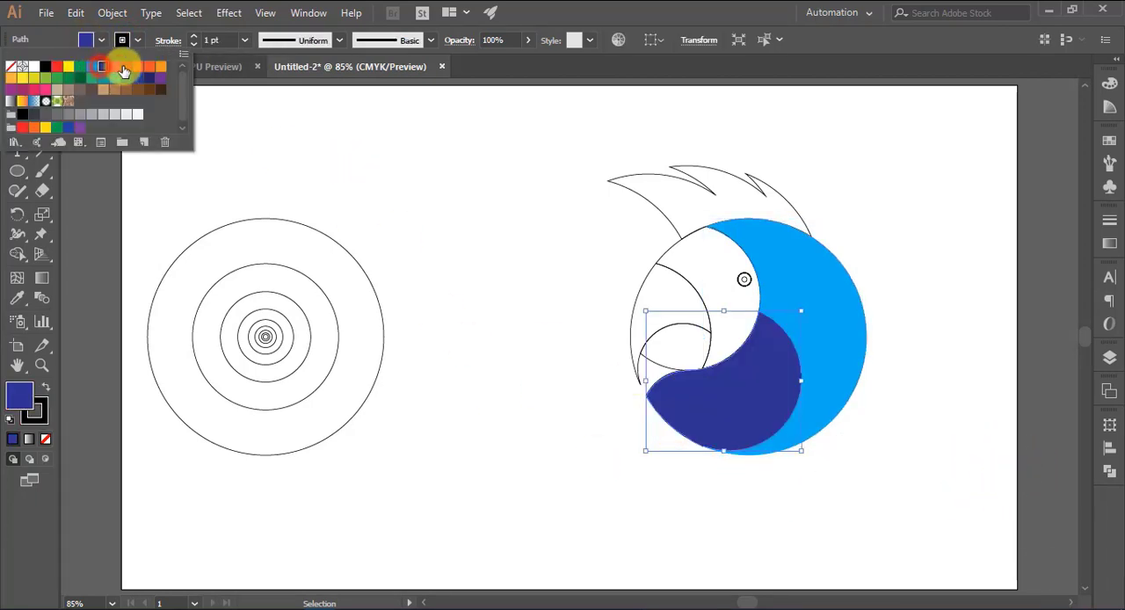
left_click(390, 194)
Fill the upper beak with dark gray and the lower beak with a lighter gray
left_click(651, 274)
left_click(87, 39)
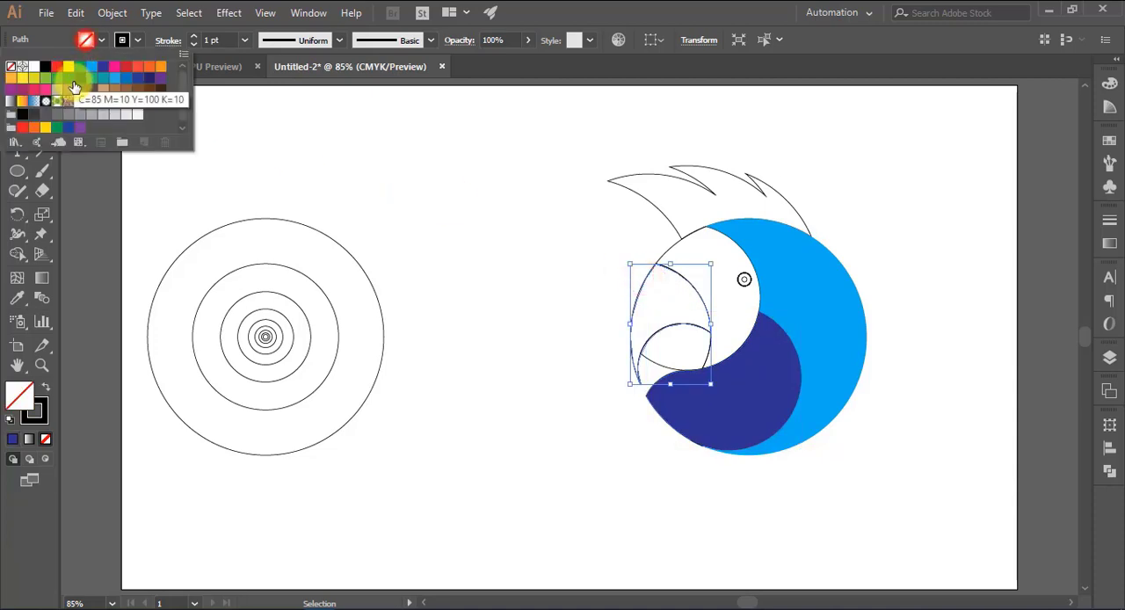
left_click(33, 114)
left_click(571, 215)
left_click(662, 365)
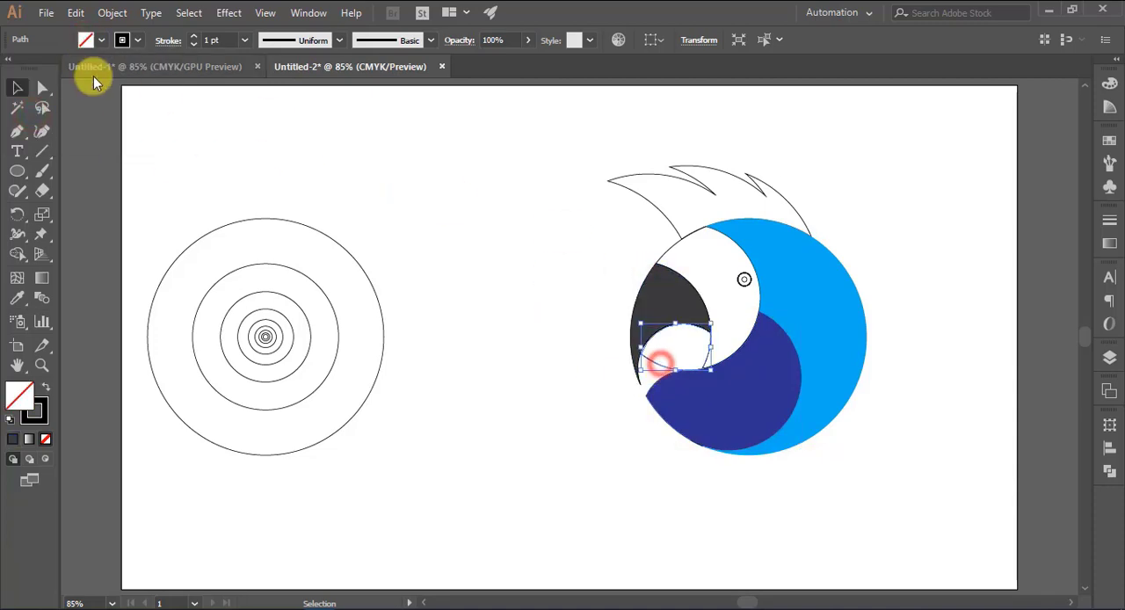
left_click(85, 40)
left_click(47, 116)
left_click(484, 283)
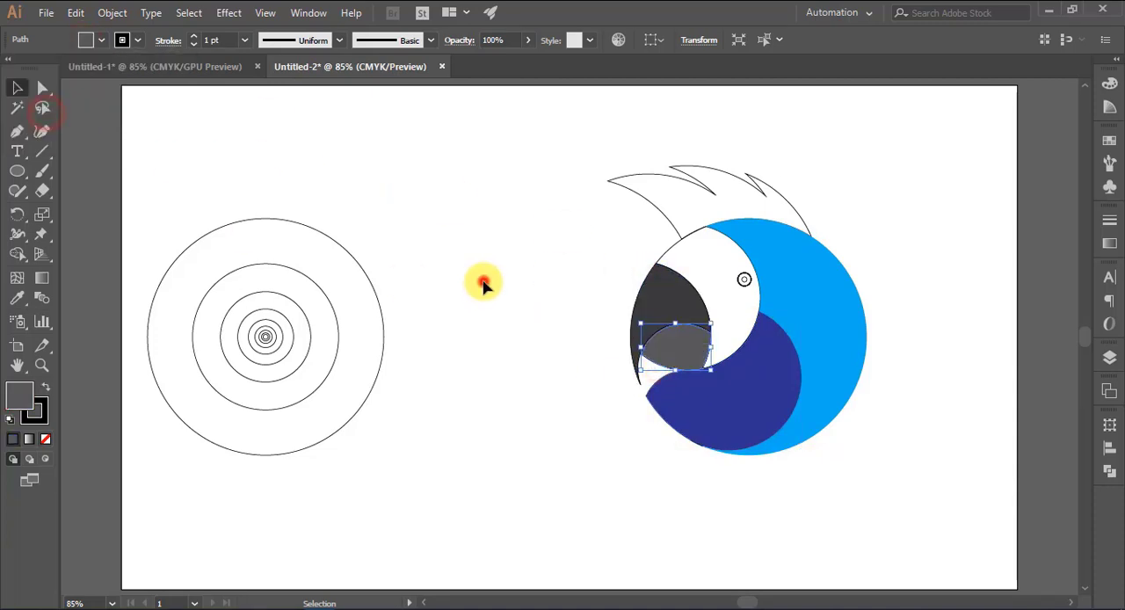
Fill the feather crest on top of the head with medium blue and deselect it
left_click(661, 211)
left_click(86, 40)
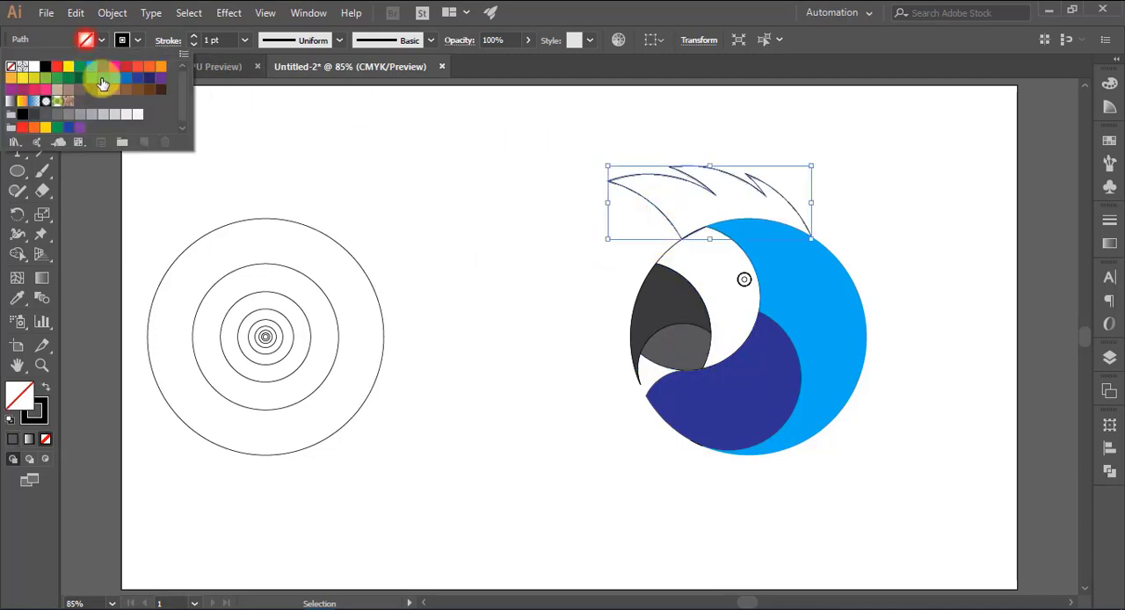
left_click(121, 75)
left_click(390, 190)
left_click(229, 174)
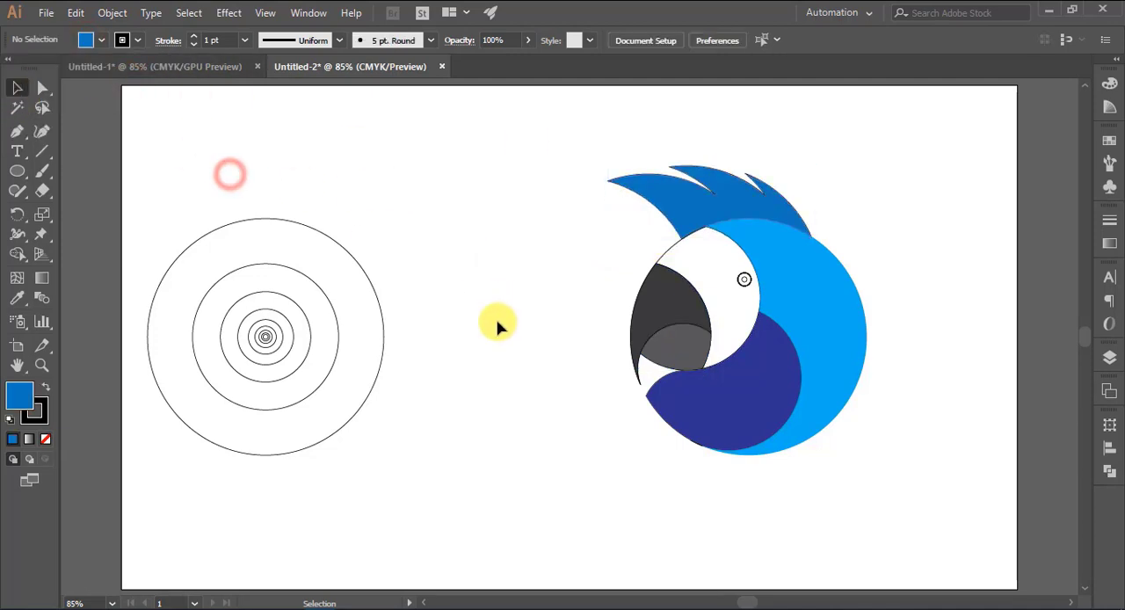
Fill the eye's outer ring with light gray and its inner circle with black
key("ctrl+plus")
left_click_drag(545, 348, 317, 373)
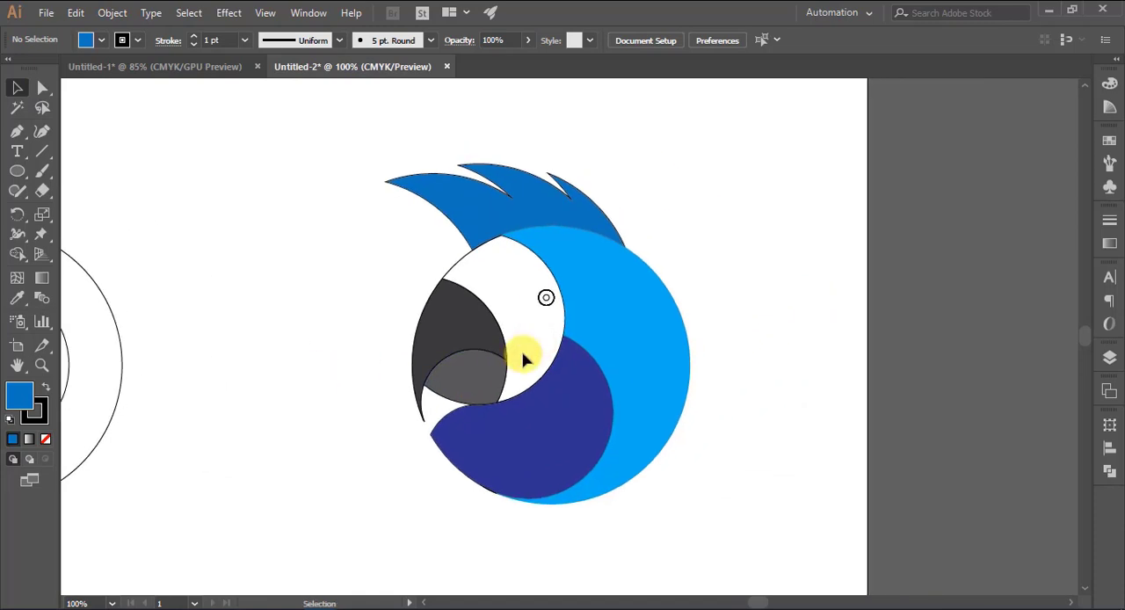
left_click_drag(551, 310, 547, 303)
left_click(85, 39)
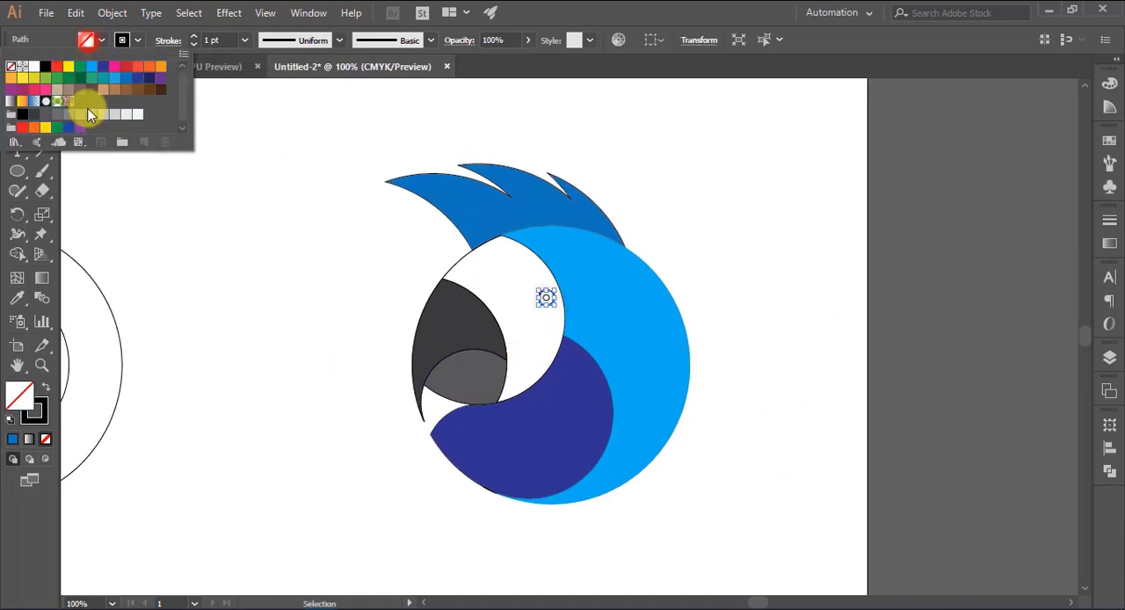
left_click(227, 290)
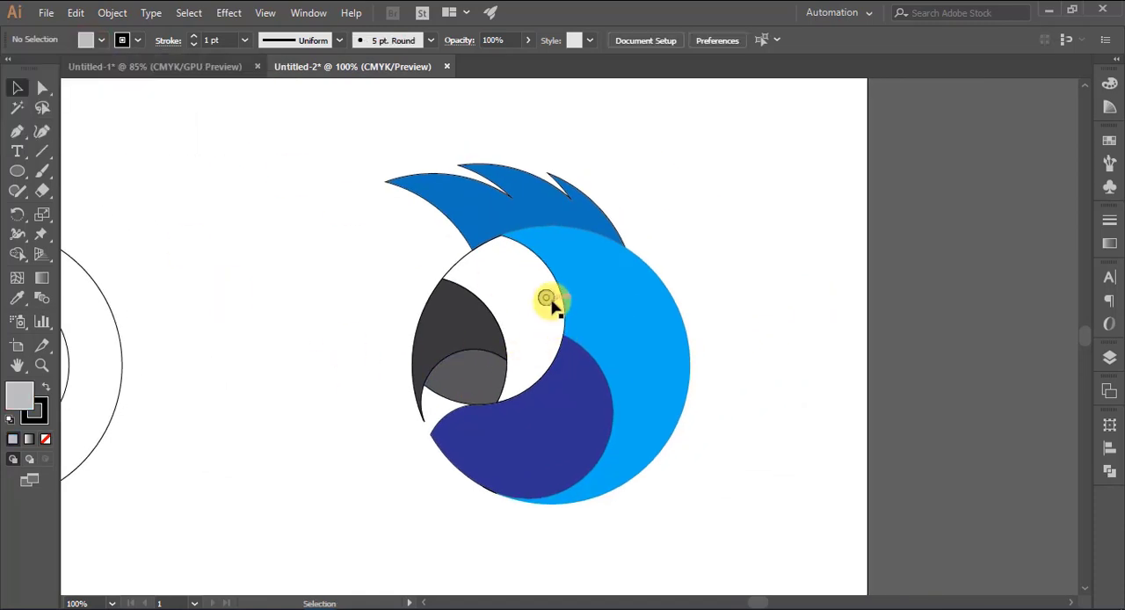
left_click(547, 302)
left_click(85, 39)
left_click(62, 60)
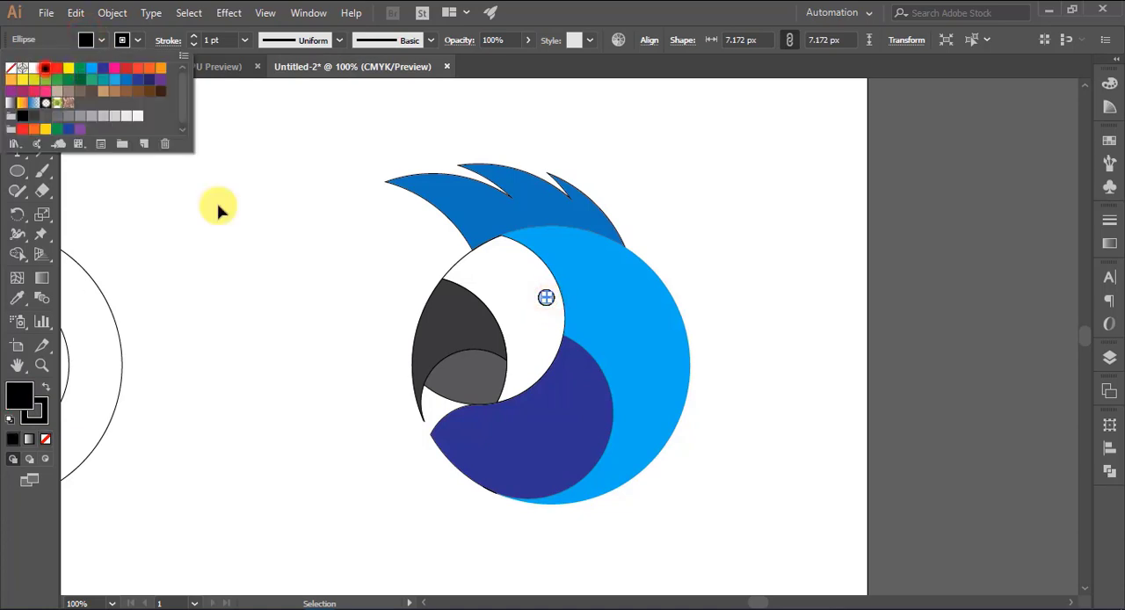
left_click(301, 262)
Remove the stroke from all parts of the parrot head and deselect the artwork
left_click_drag(352, 143, 743, 525)
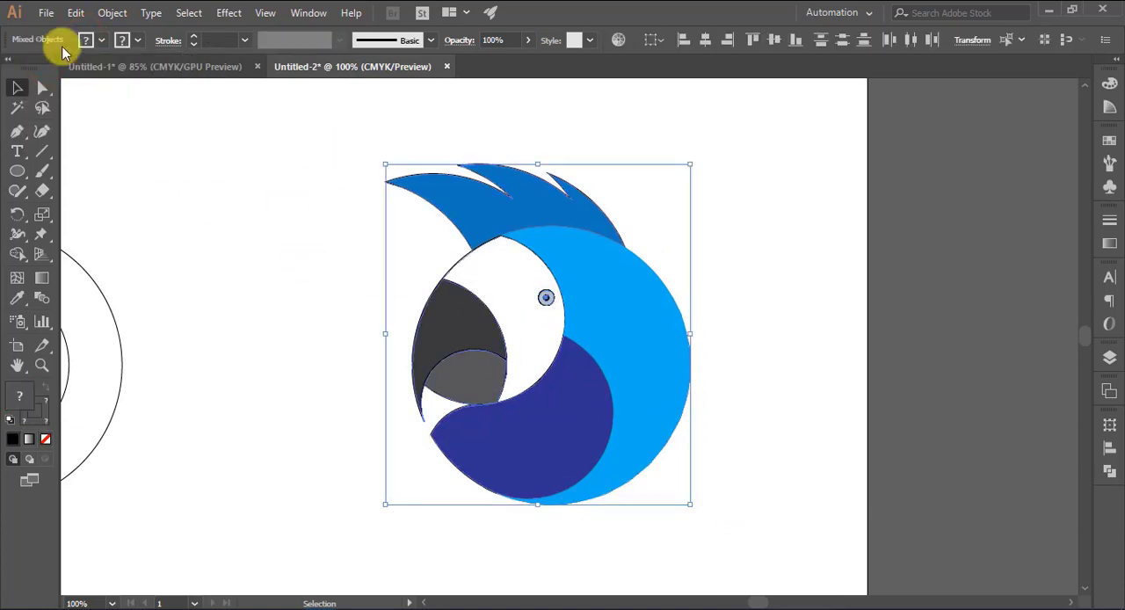
left_click(122, 40)
left_click(8, 68)
left_click(283, 278)
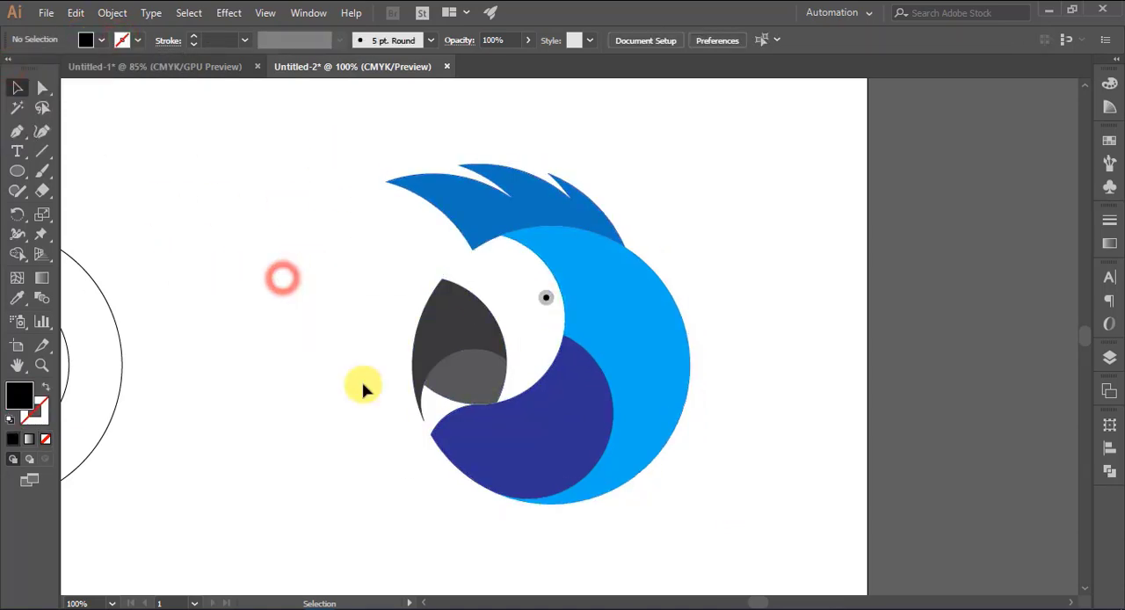
left_click(791, 325)
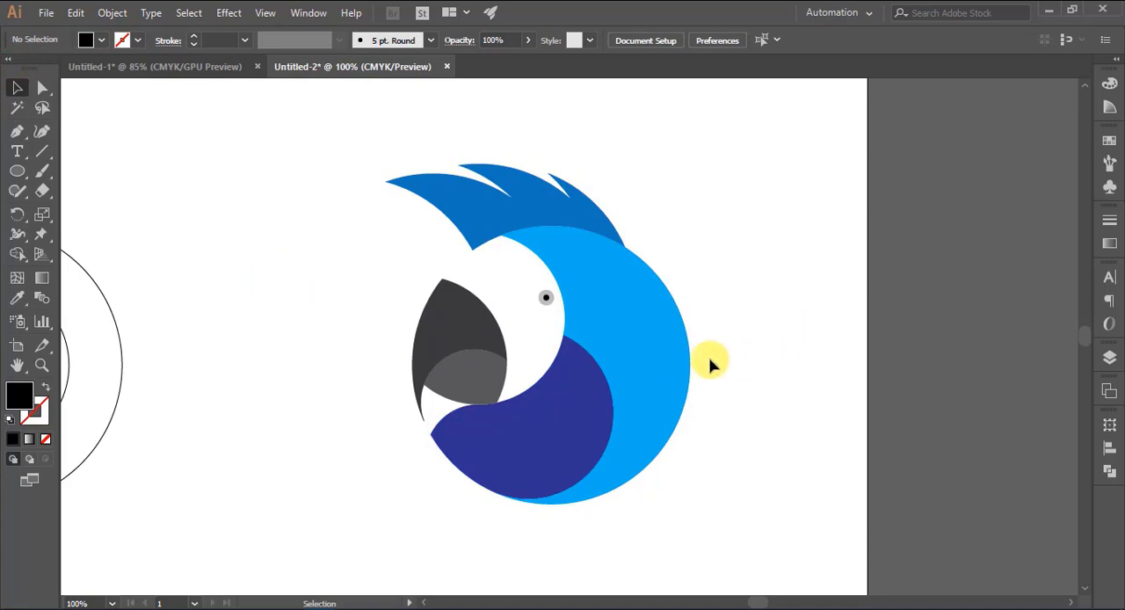
Apply a linear gradient to the large head crescent and set its starting color stop to teal
left_click(657, 362)
left_click(1110, 246)
left_click(999, 331)
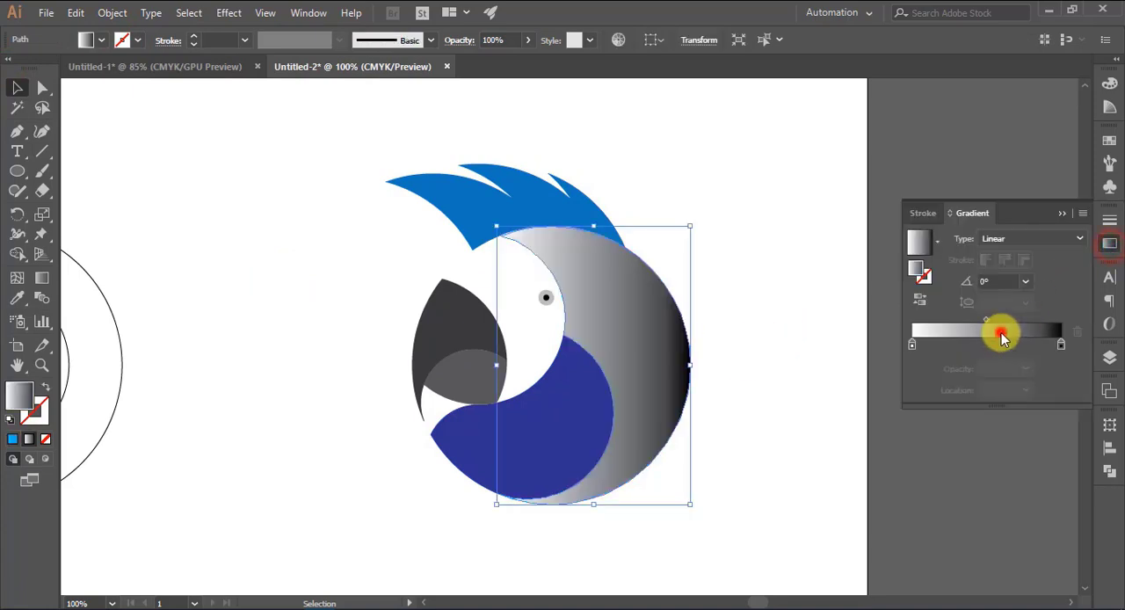
double_click(912, 344)
left_click(918, 409)
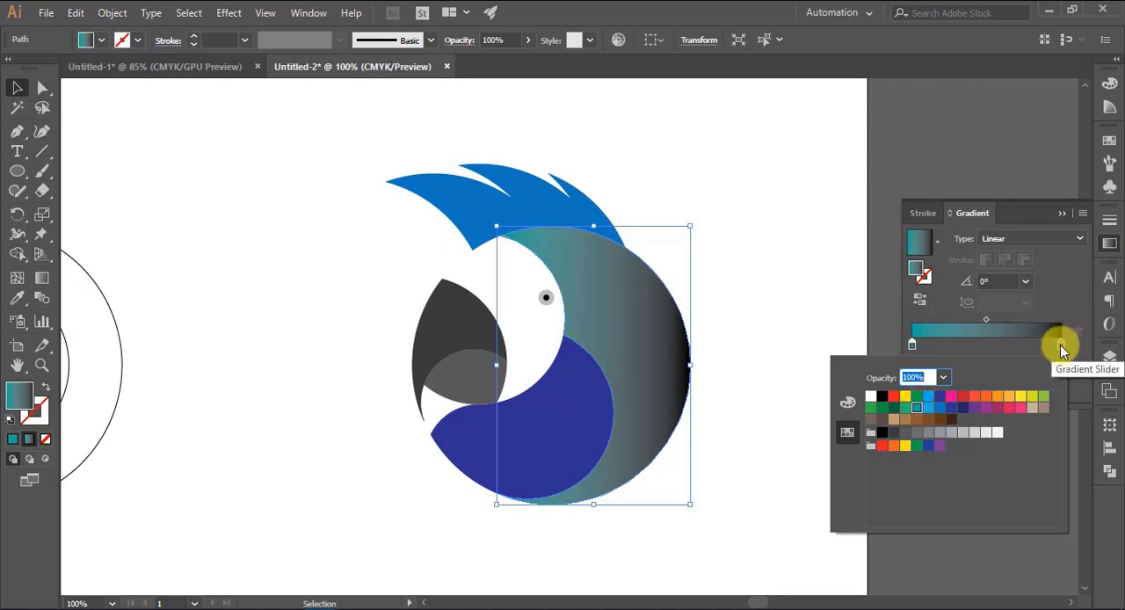
Set the crescent's linear gradient to run from light blue to medium blue at 0°, and deselect it
double_click(1060, 345)
left_click(919, 409)
left_click(928, 407)
left_click(1063, 348)
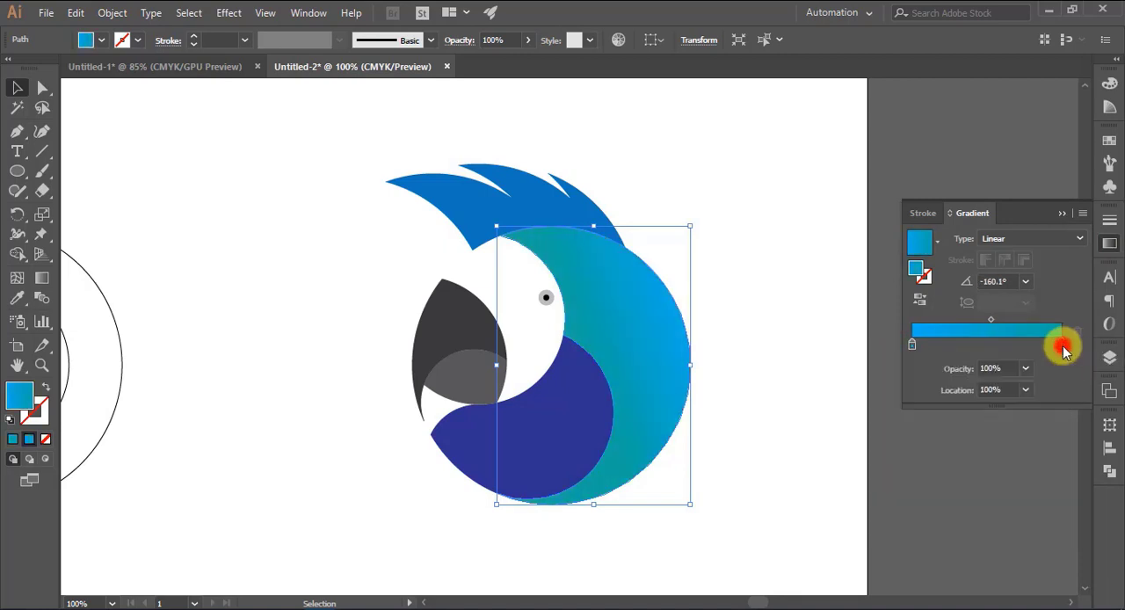
double_click(1063, 348)
left_click(939, 411)
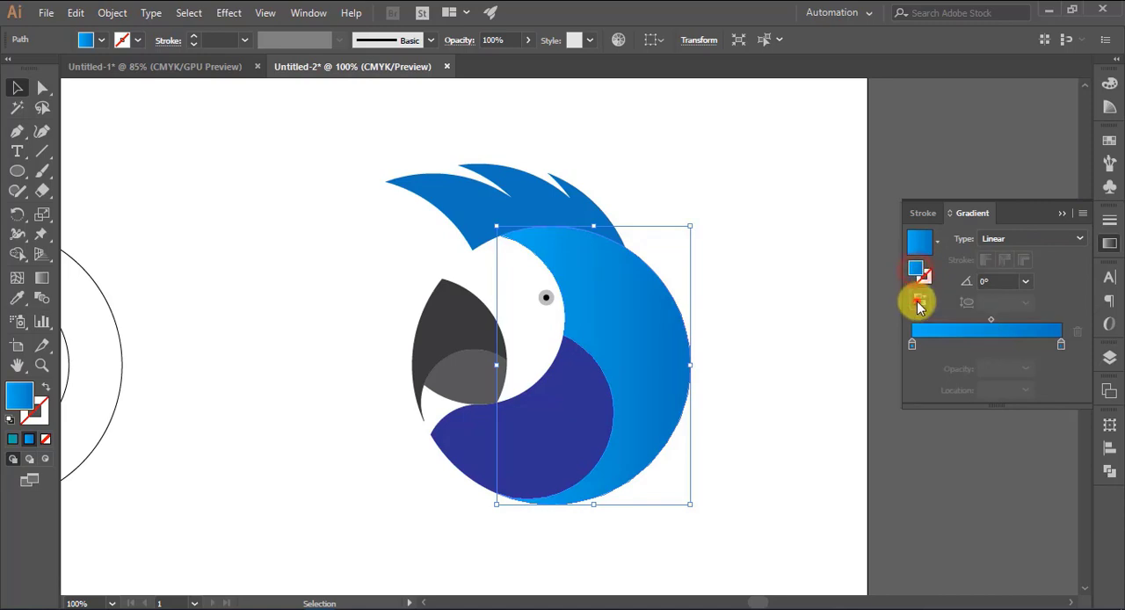
left_click(918, 301)
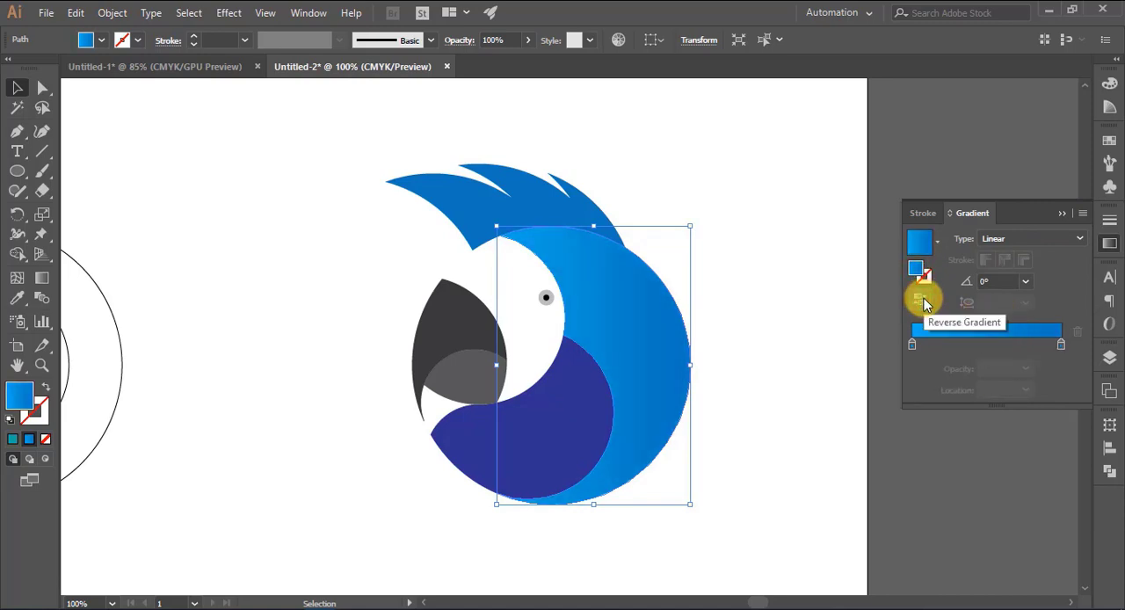
left_click(1062, 213)
left_click(802, 299)
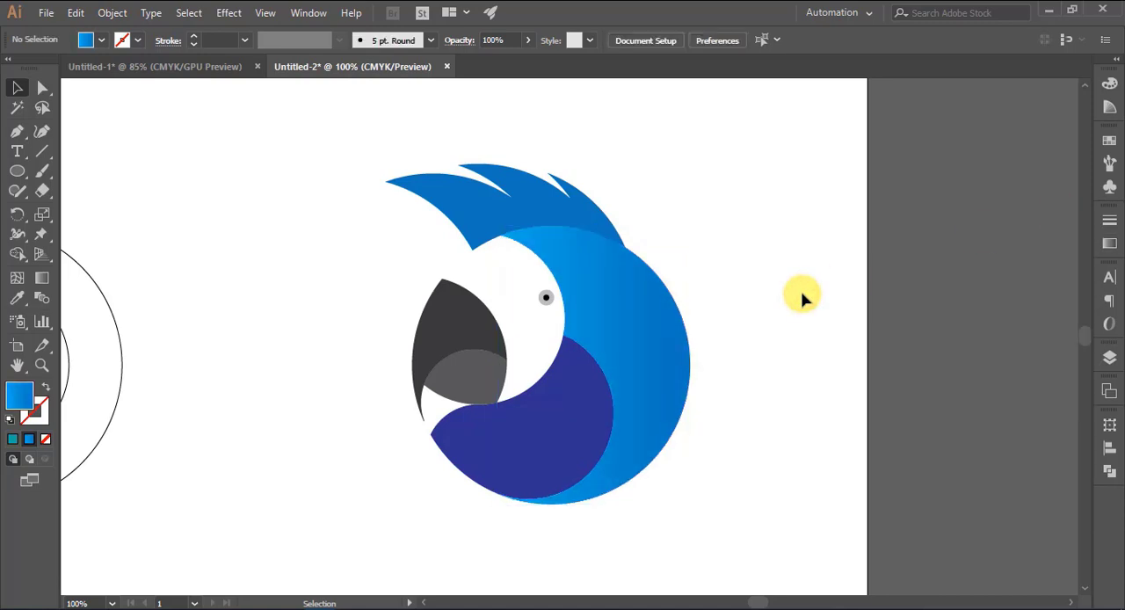
Copy the crescent's blue gradient onto the feather crest with the Eyedropper and deselect it
left_click(551, 211)
left_click(17, 299)
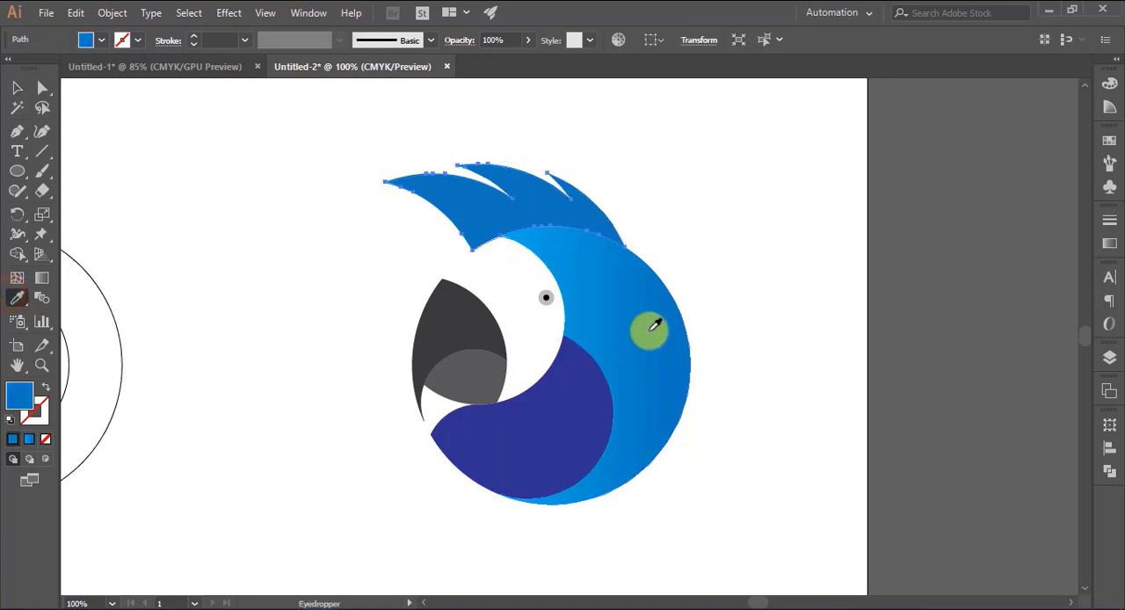
left_click(645, 331)
key("v")
left_click(795, 333)
Copy the crescent's blue gradient onto the dark blue cheek shape with the Eyedropper and deselect it
left_click(551, 449)
left_click(18, 299)
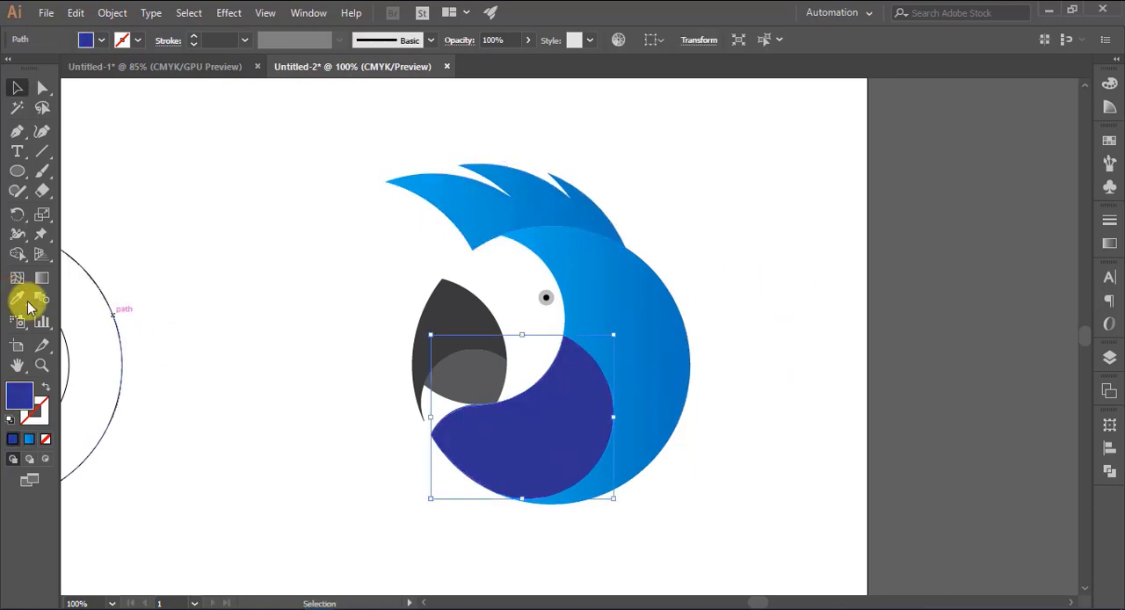
left_click(659, 341)
left_click(17, 88)
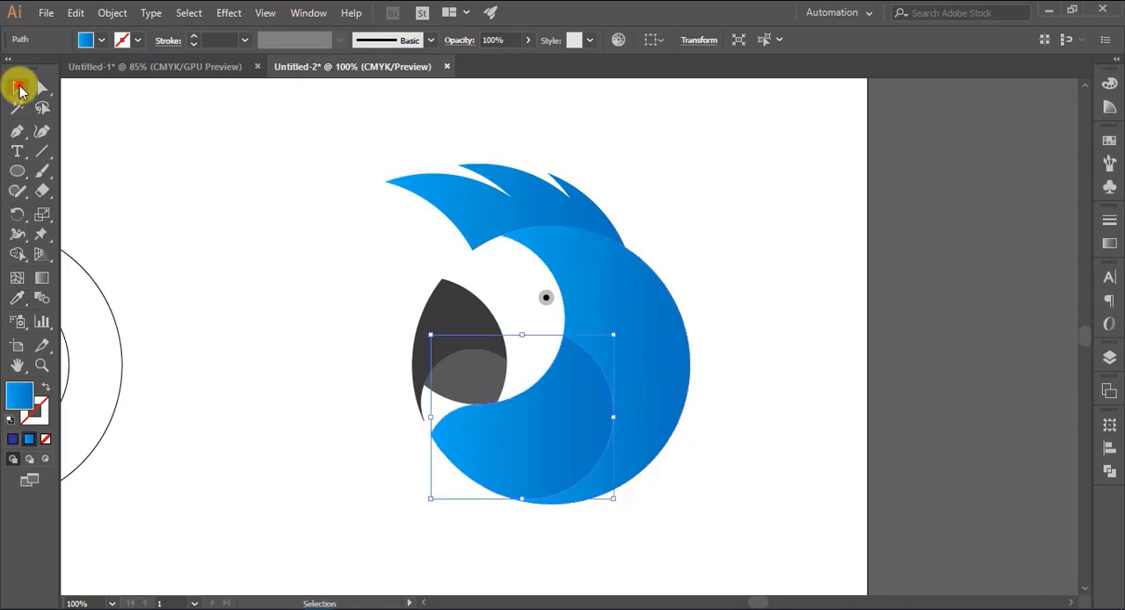
left_click(794, 352)
Set the upper beak's fill to a slightly darker neutral gray
left_click(452, 326)
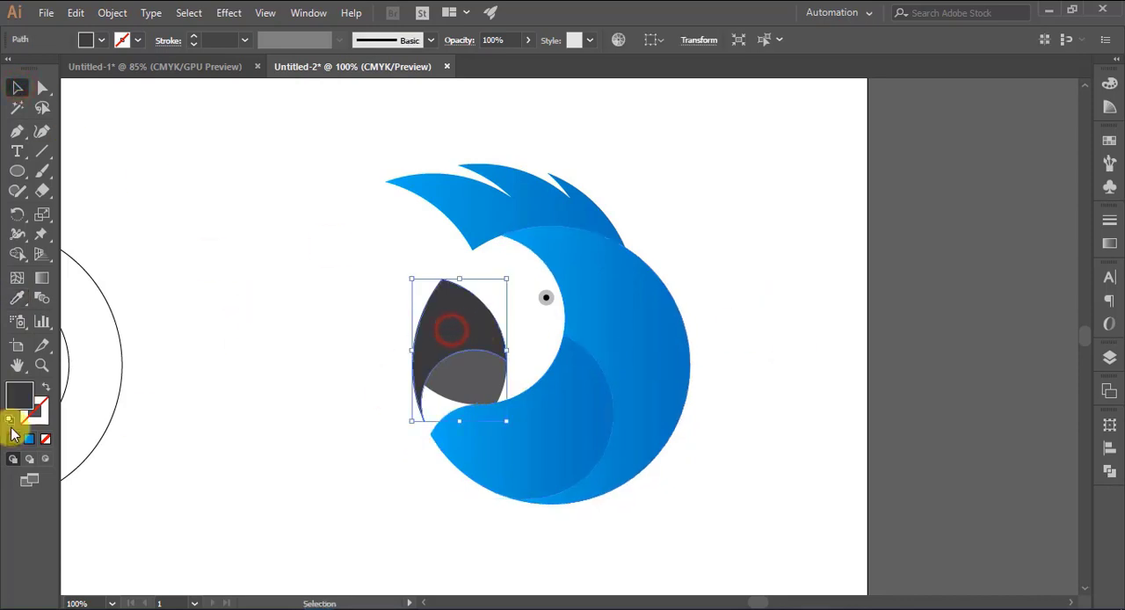
double_click(19, 393)
left_click(348, 367)
left_click(736, 211)
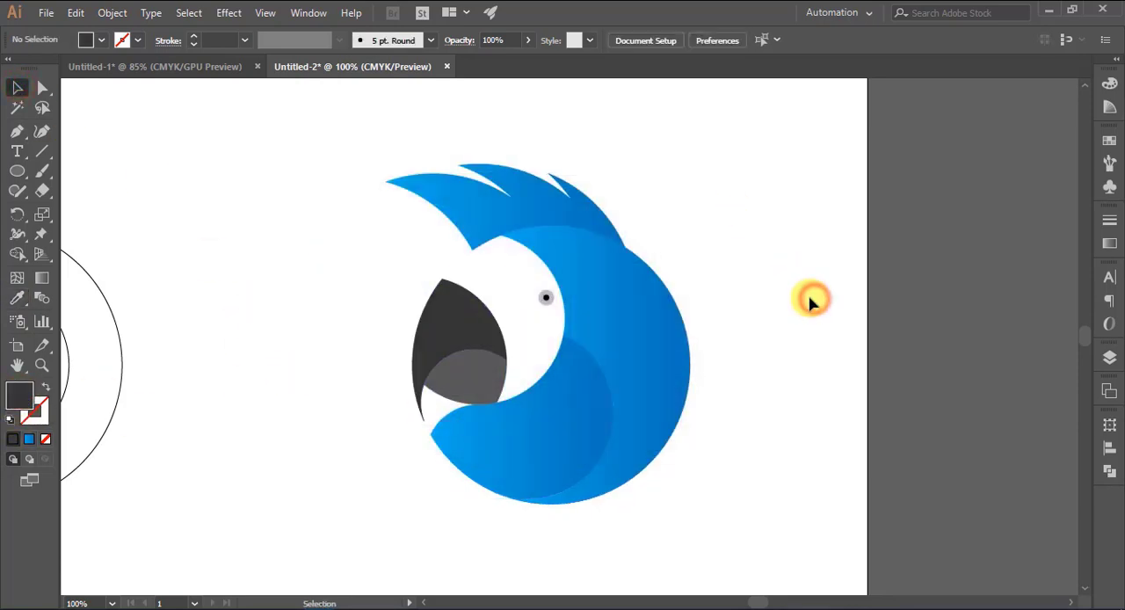
Shift the upper beak's fill to a slightly cooler near-black gray and deselect it
left_click(422, 339)
double_click(18, 393)
left_click_drag(578, 294, 580, 315)
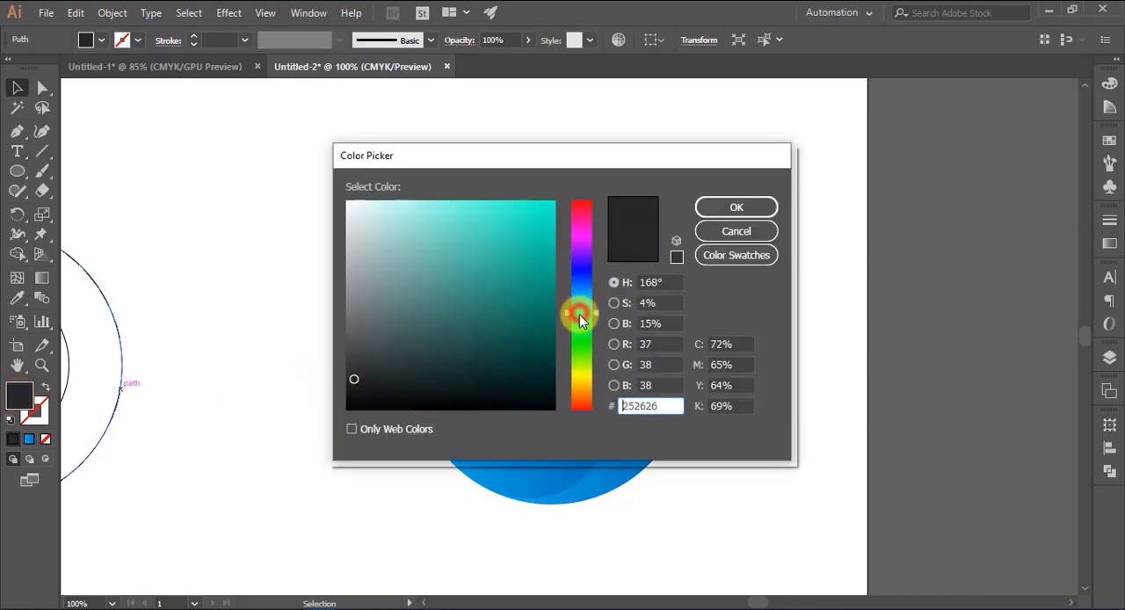
left_click(734, 207)
left_click(779, 238)
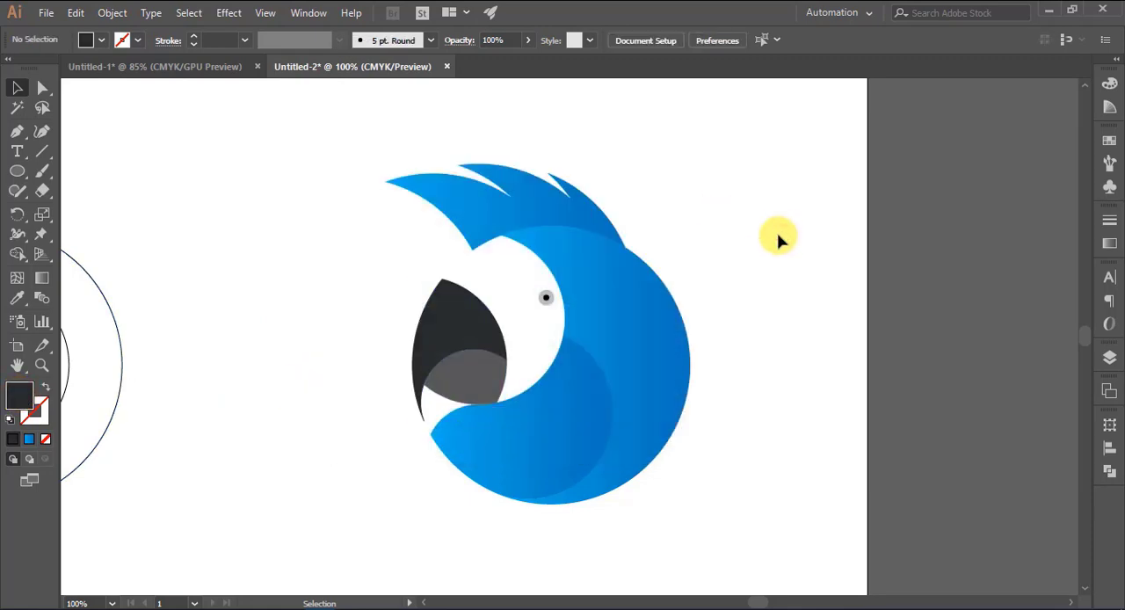
Set the lower beak's fill to dark gray #38393A and deselect it
left_click(456, 387)
double_click(18, 396)
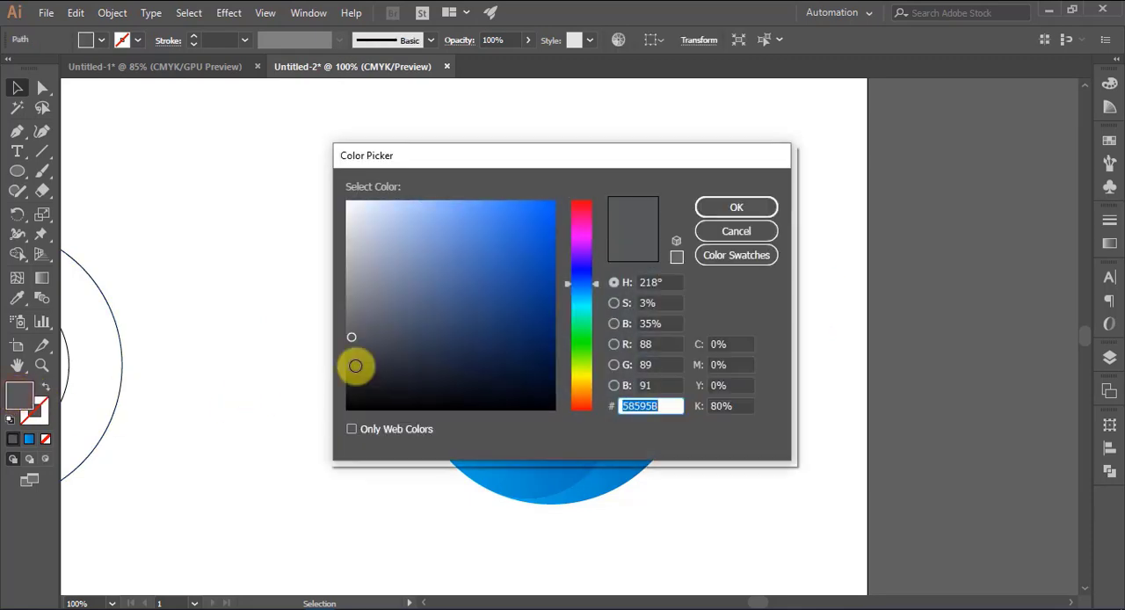
left_click(353, 365)
left_click(723, 211)
left_click(801, 278)
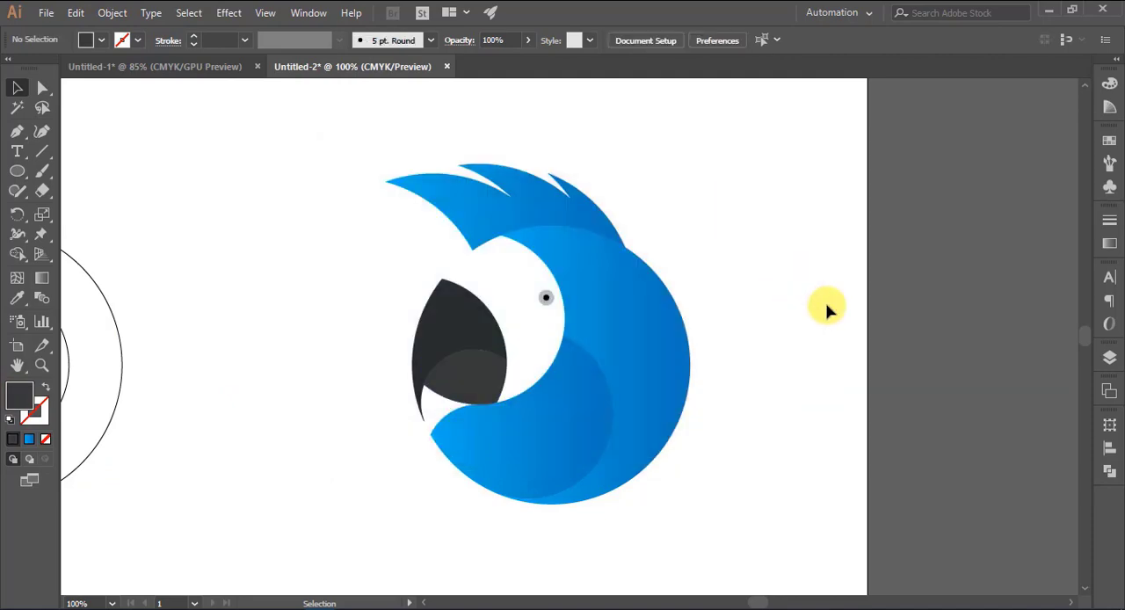
Refine the lower beak's fill to a bluish dark gray around #2F3133 and deselect it
left_click(486, 383)
double_click(18, 397)
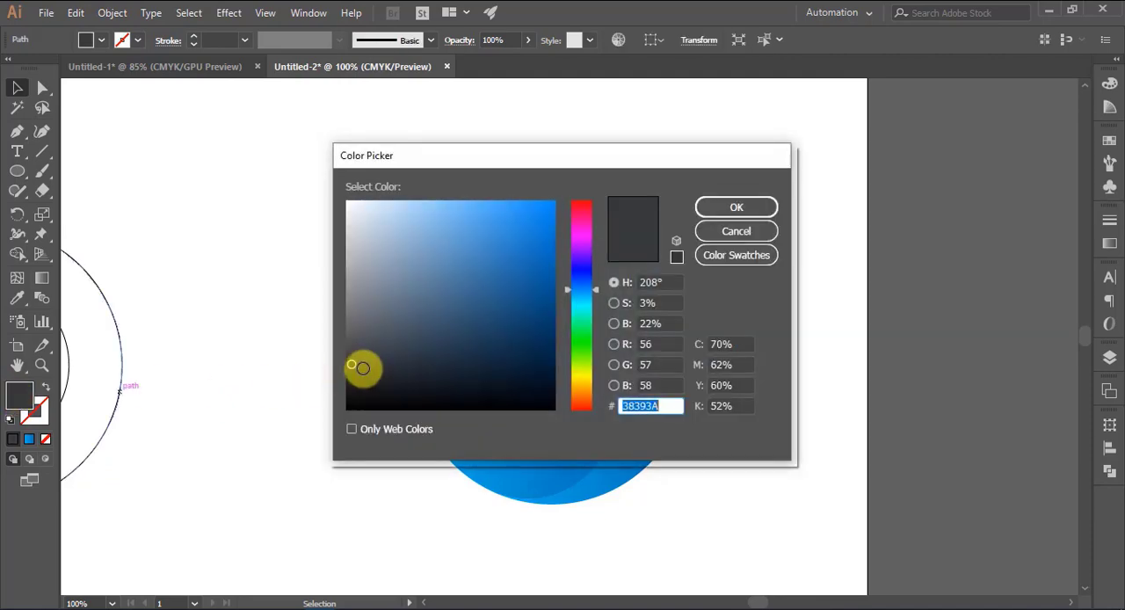
left_click(360, 369)
left_click(730, 208)
left_click(791, 256)
left_click(483, 380)
double_click(19, 396)
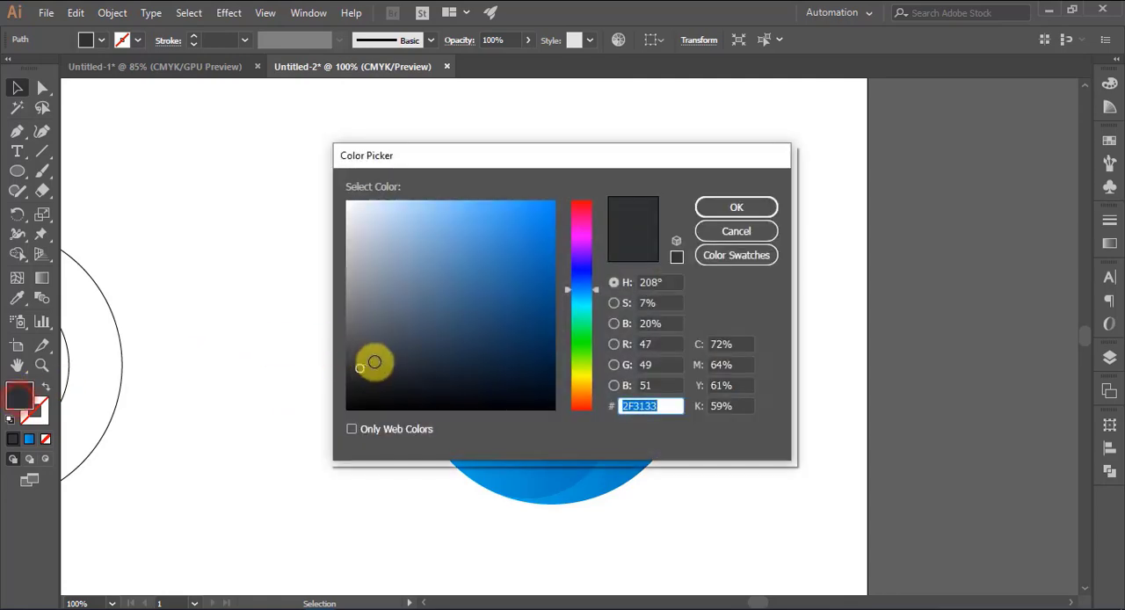
left_click(737, 207)
left_click(818, 269)
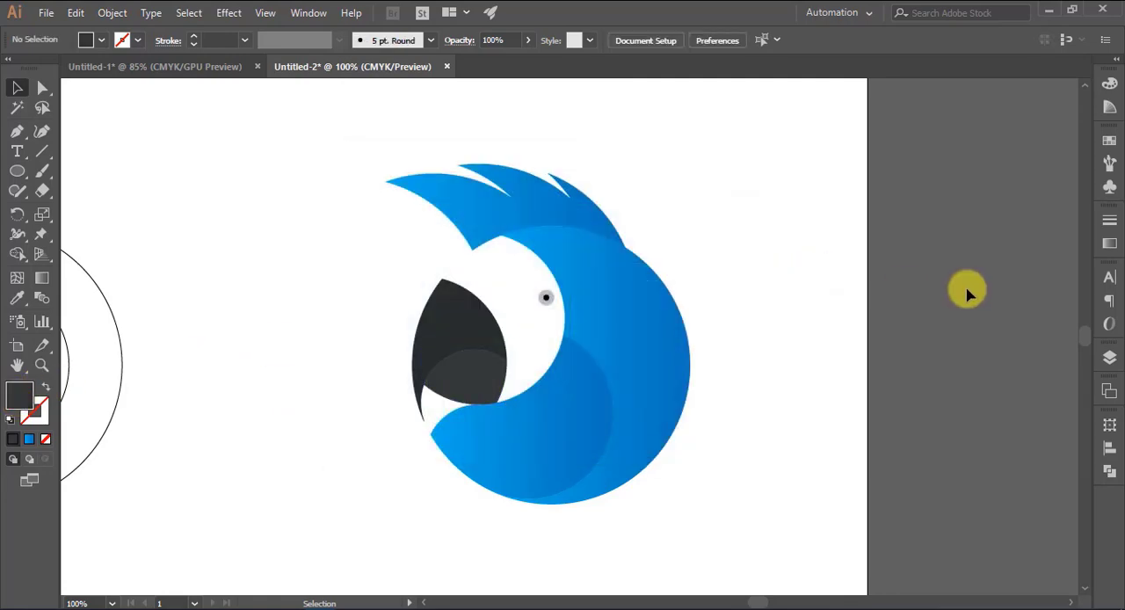
Shift the cheek's gradient midpoint to 57.03% and the feather crest's gradient midpoint slightly toward the darker blue
left_click(534, 437)
left_click(1109, 243)
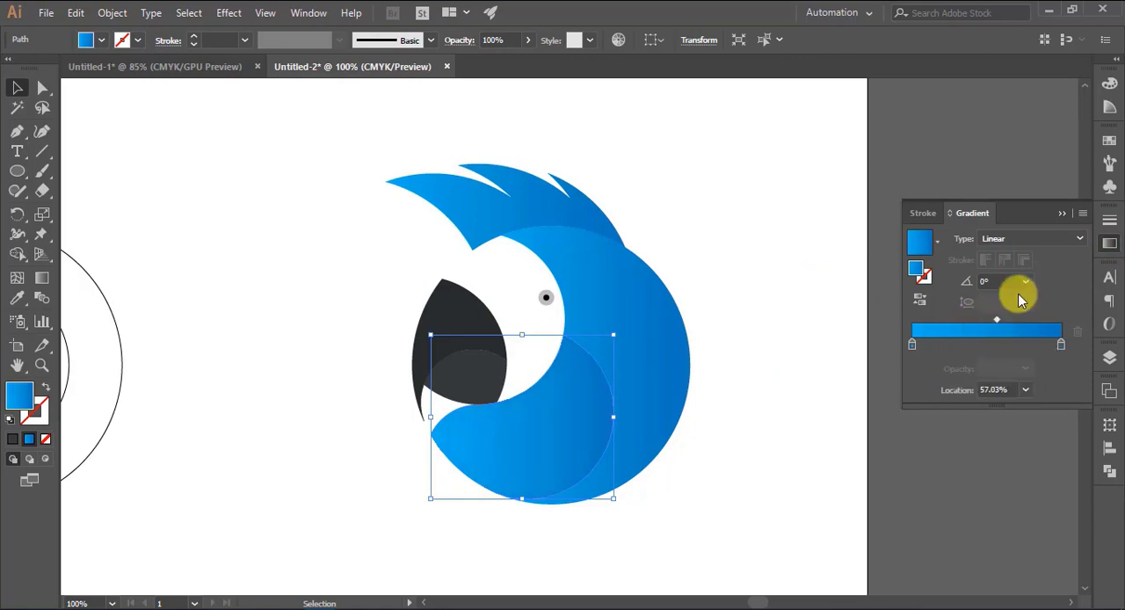
left_click(818, 255)
left_click(540, 196)
left_click(1109, 244)
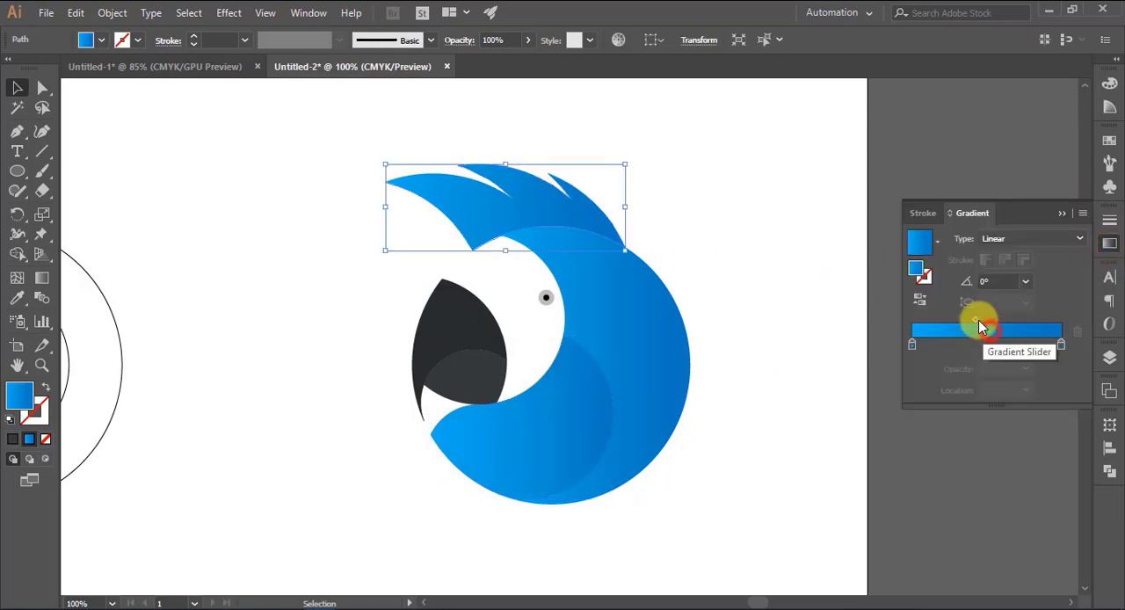
left_click(978, 322)
left_click(799, 269)
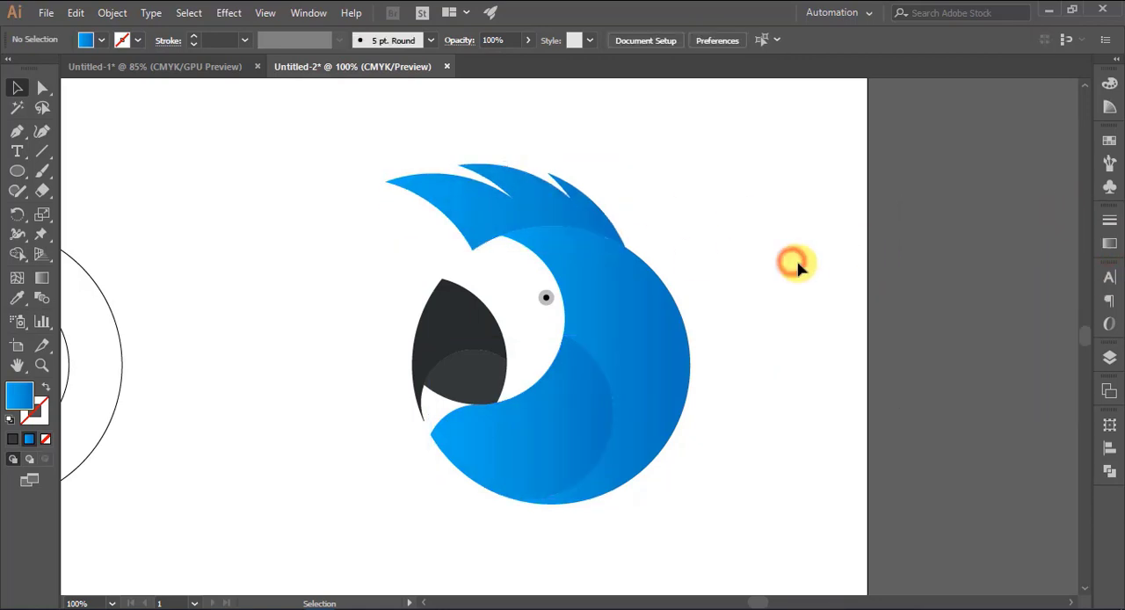
Recolor the starting stop of the crescent's gradient with a teal swatch and adjust it to C 81, M 15, Y 40, K 20
left_click(657, 345)
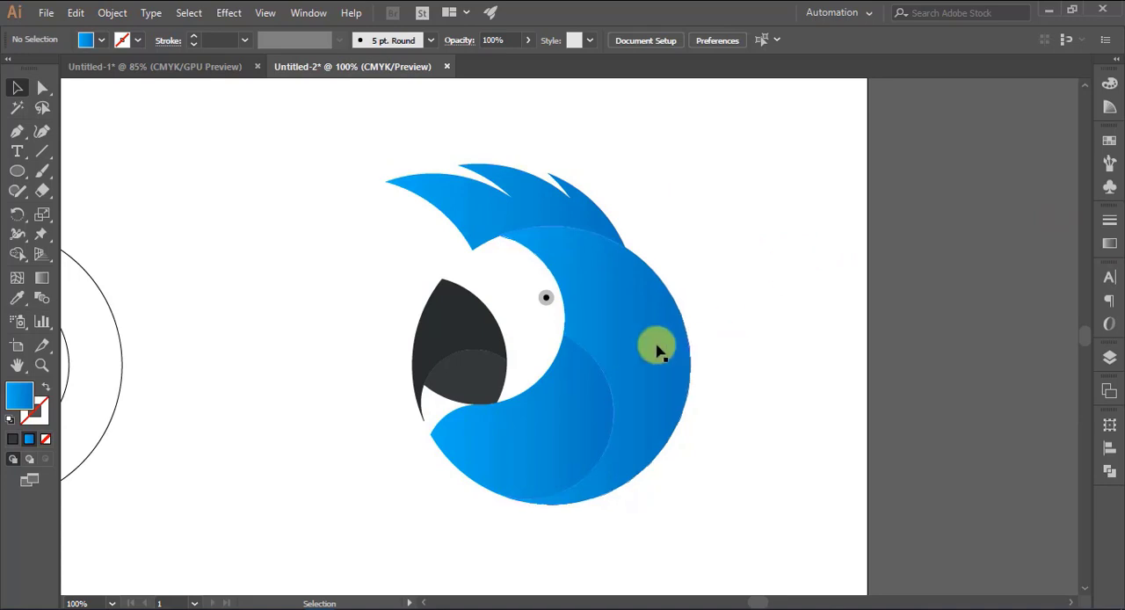
left_click(1109, 243)
double_click(913, 345)
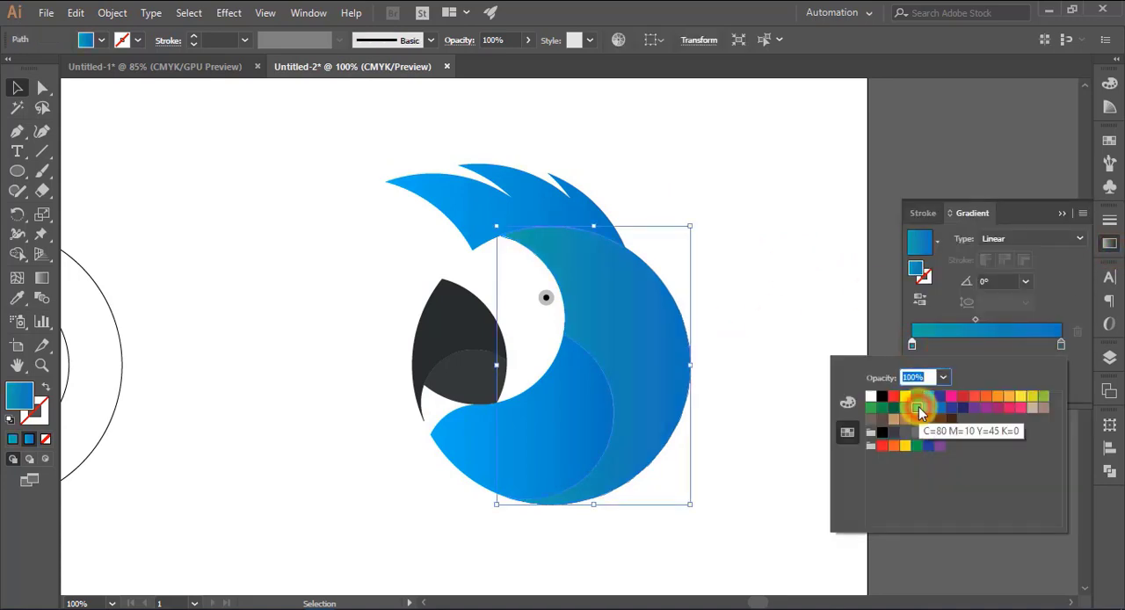
left_click(907, 410)
left_click(895, 411)
left_click(882, 411)
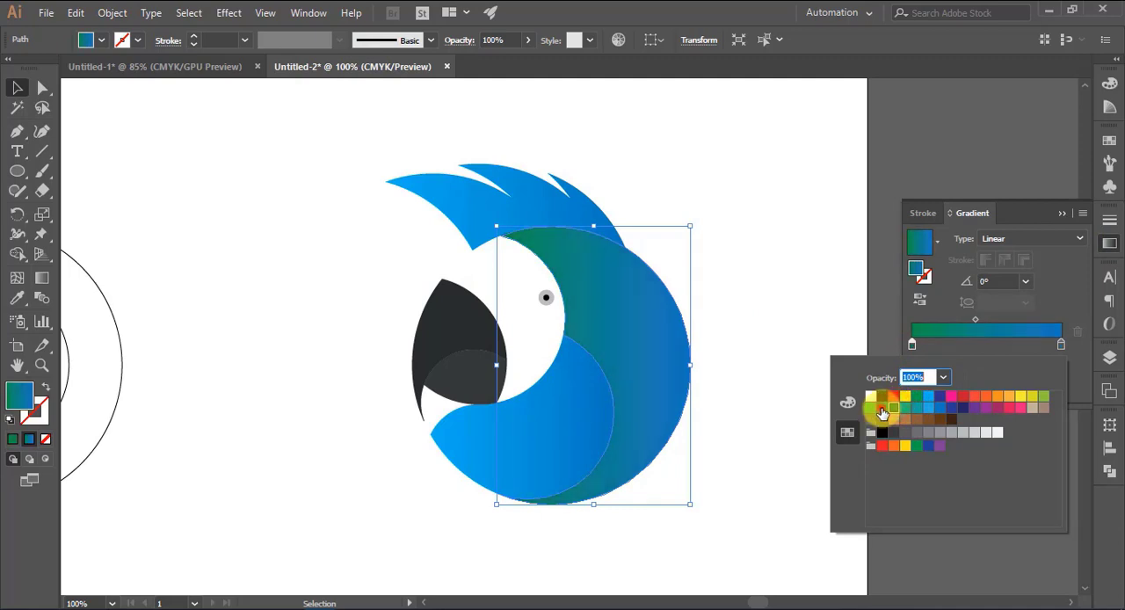
left_click(870, 413)
left_click(895, 411)
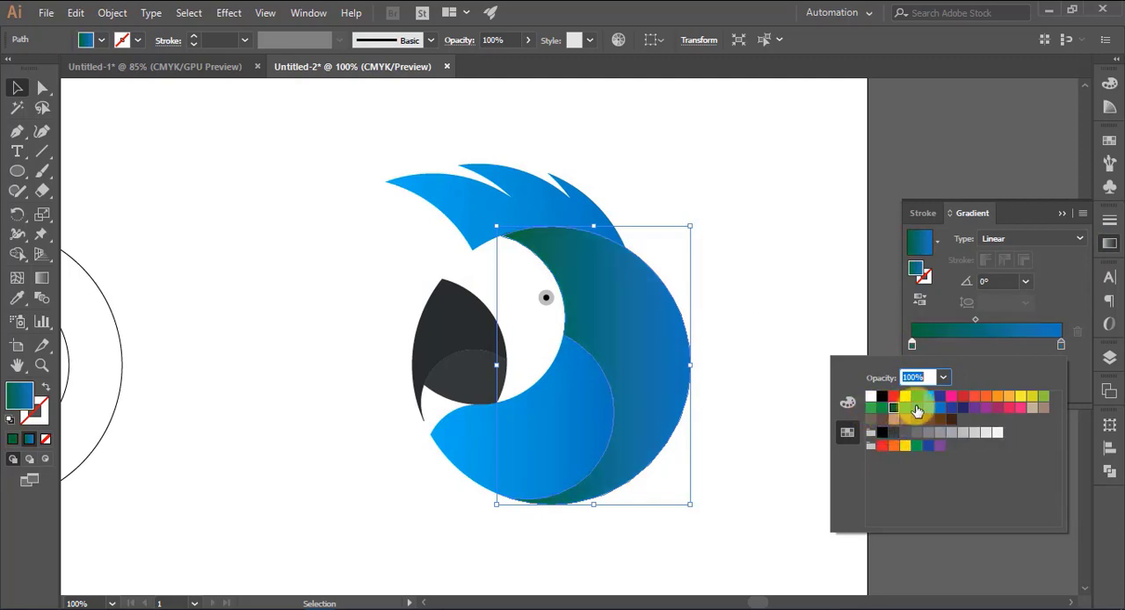
left_click(918, 411)
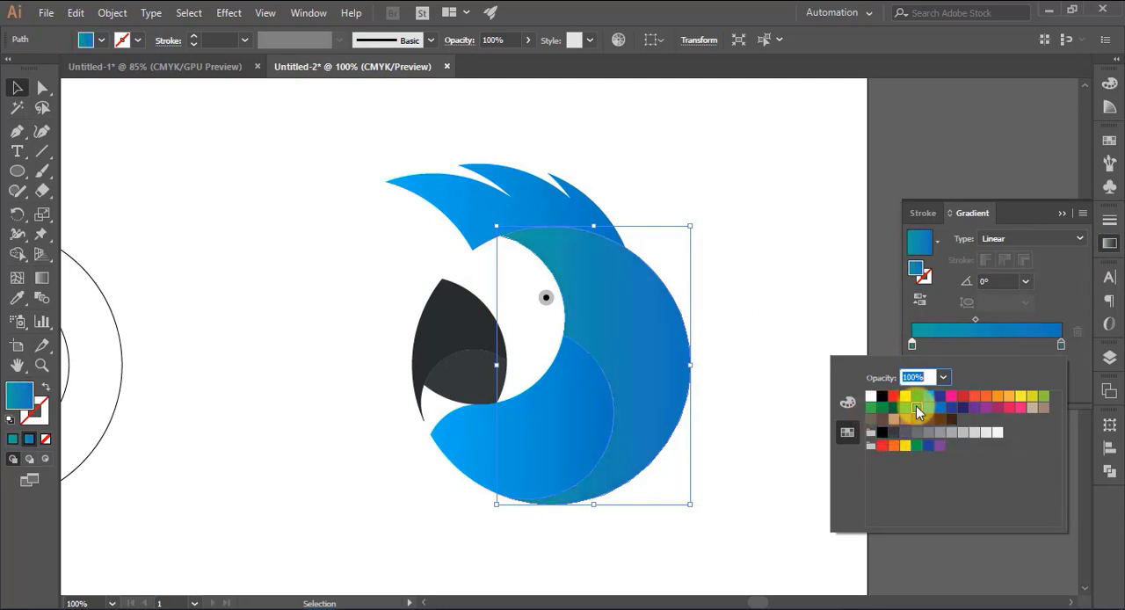
left_click(847, 402)
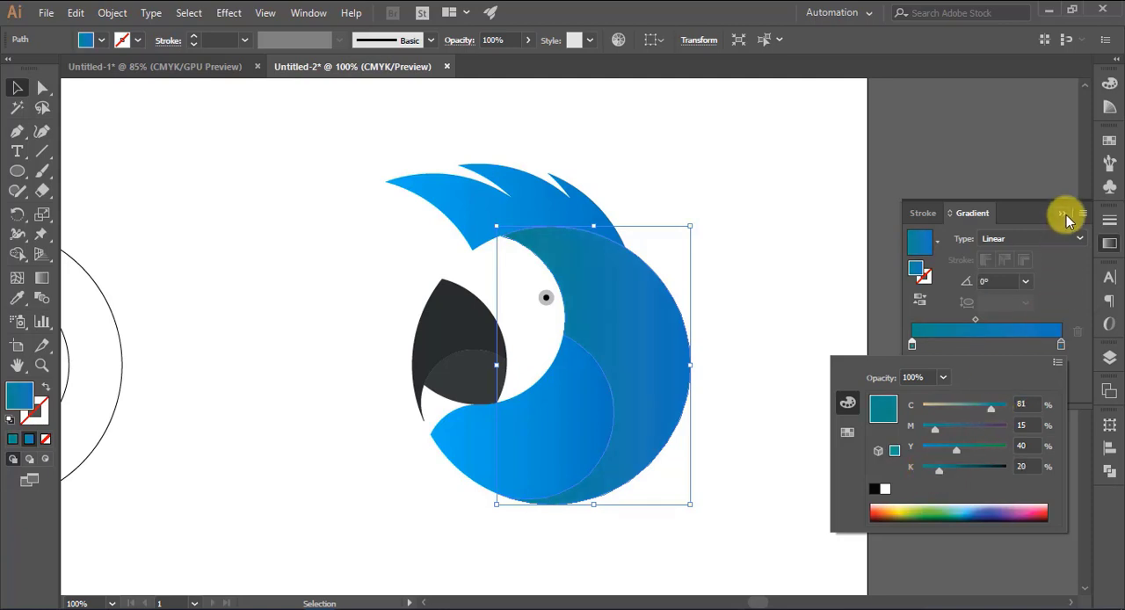
left_click(1058, 269)
Change the starting stop of the cheek's gradient to dark teal with C 80, M 13, Y 38, K 31
left_click(563, 420)
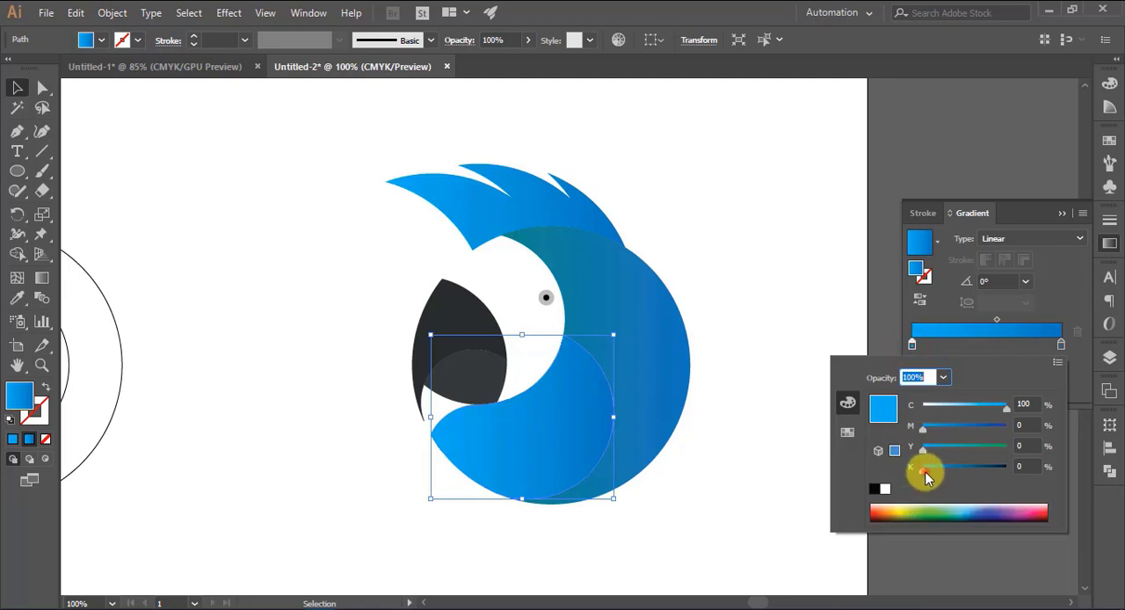
mouse_move(929, 469)
left_mouse_down()
mouse_move(942, 470)
mouse_move(925, 470)
left_mouse_up()
left_click(847, 432)
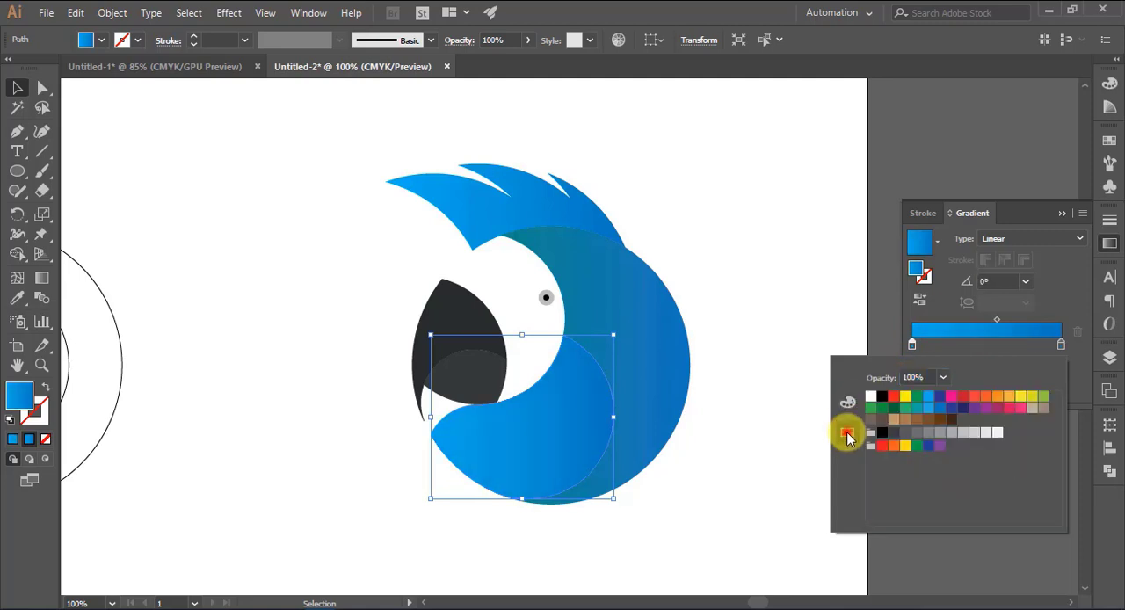
left_click(919, 410)
left_click(848, 402)
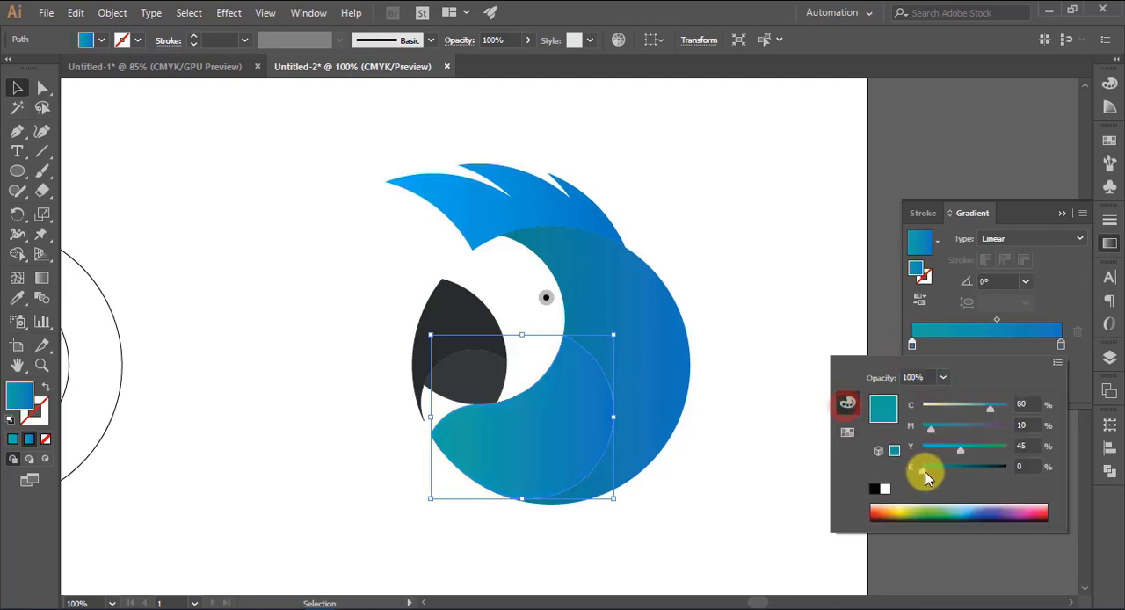
left_click(937, 471)
left_click_drag(931, 428, 934, 428)
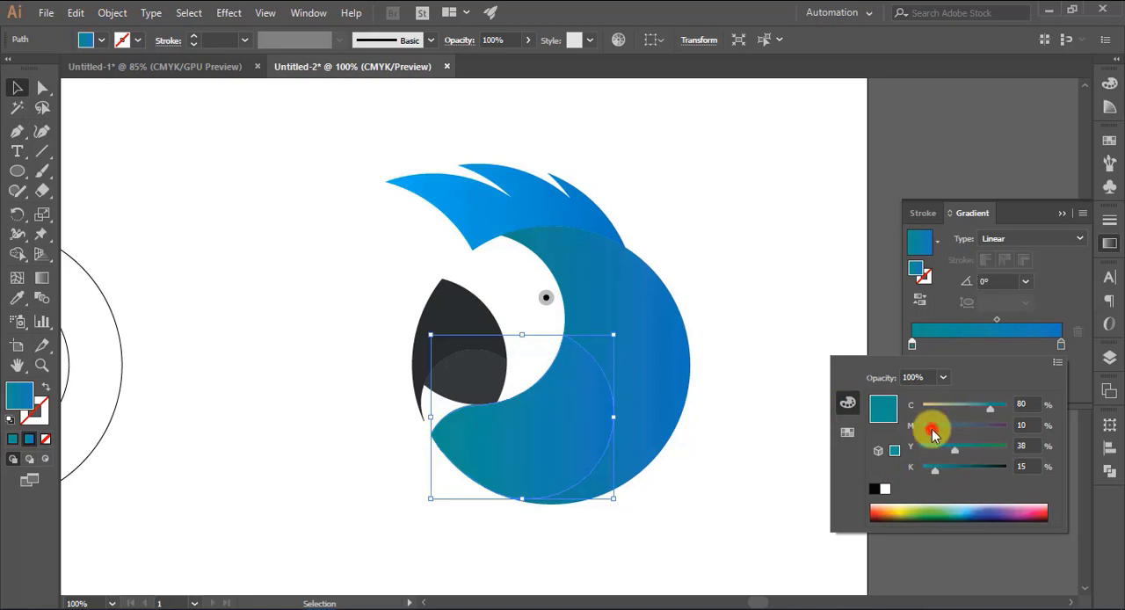
left_click(936, 473)
left_click_drag(940, 475, 950, 475)
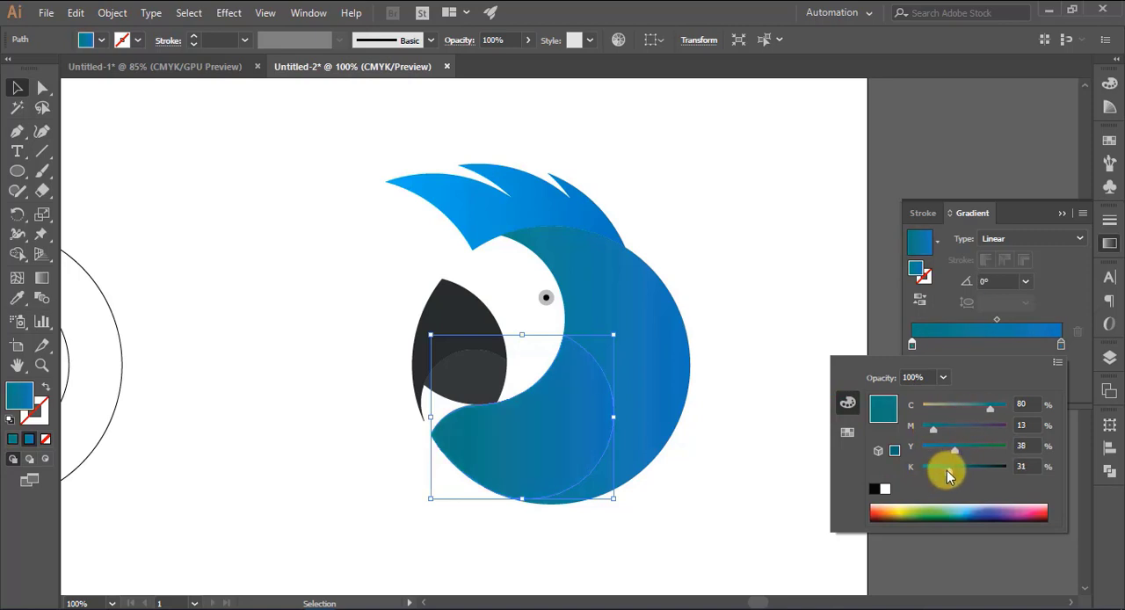
Recolor the starting stop of the feather crest's gradient with the teal swatch C=80 M=10 Y=45 K=0 and darken it with more black
left_click(535, 193)
left_click(535, 194)
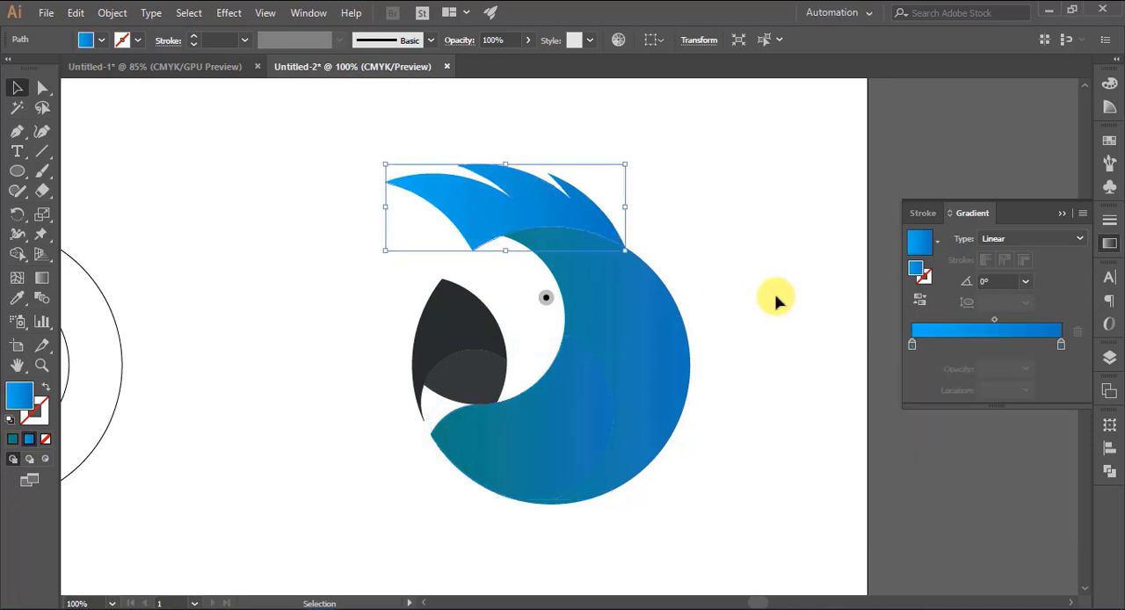
left_click(913, 344)
double_click(912, 348)
left_click(847, 432)
left_click(917, 407)
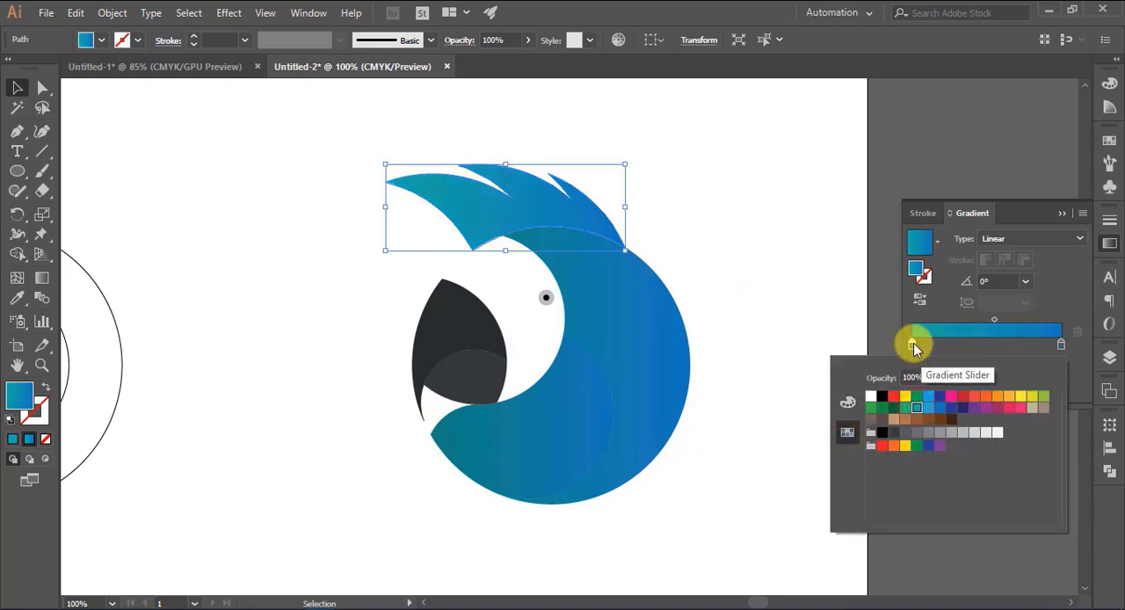
left_click(848, 402)
left_click_drag(922, 467, 997, 411)
left_click(1062, 213)
Darken the starting stop of the crescent's gradient to C 76, M 16, Y 40, K 52
left_click(669, 349)
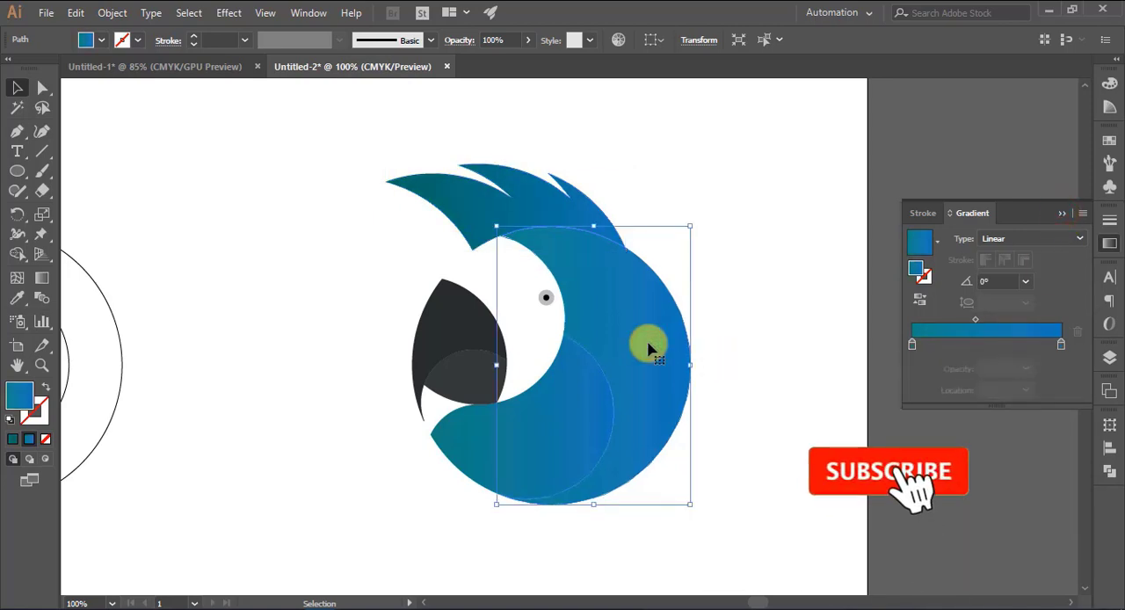
double_click(912, 343)
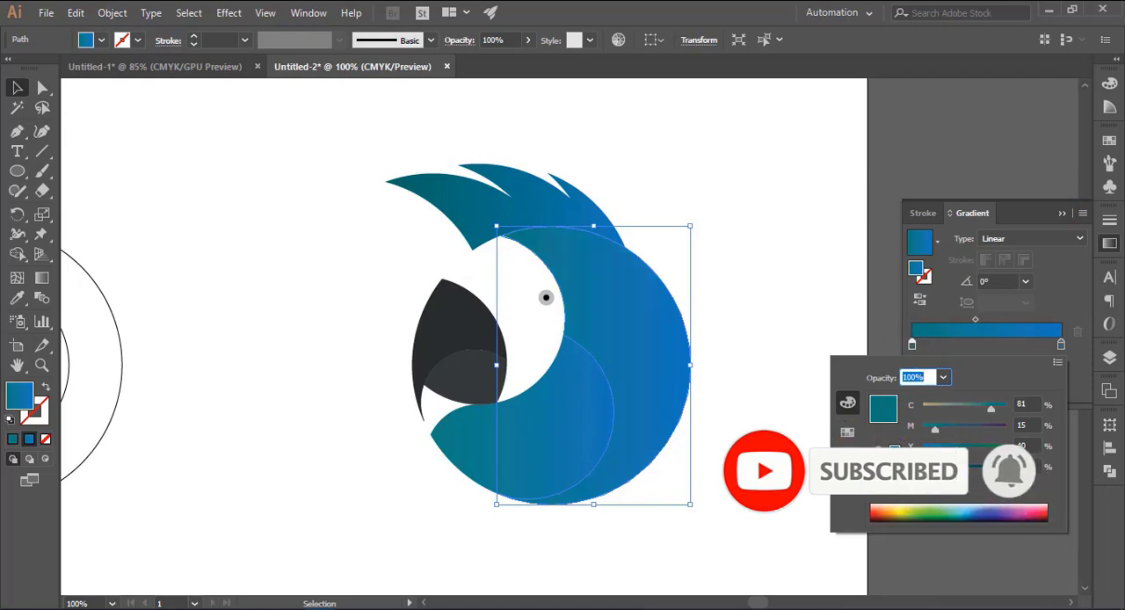
left_click_drag(988, 410, 936, 428)
left_click_drag(960, 469, 975, 471)
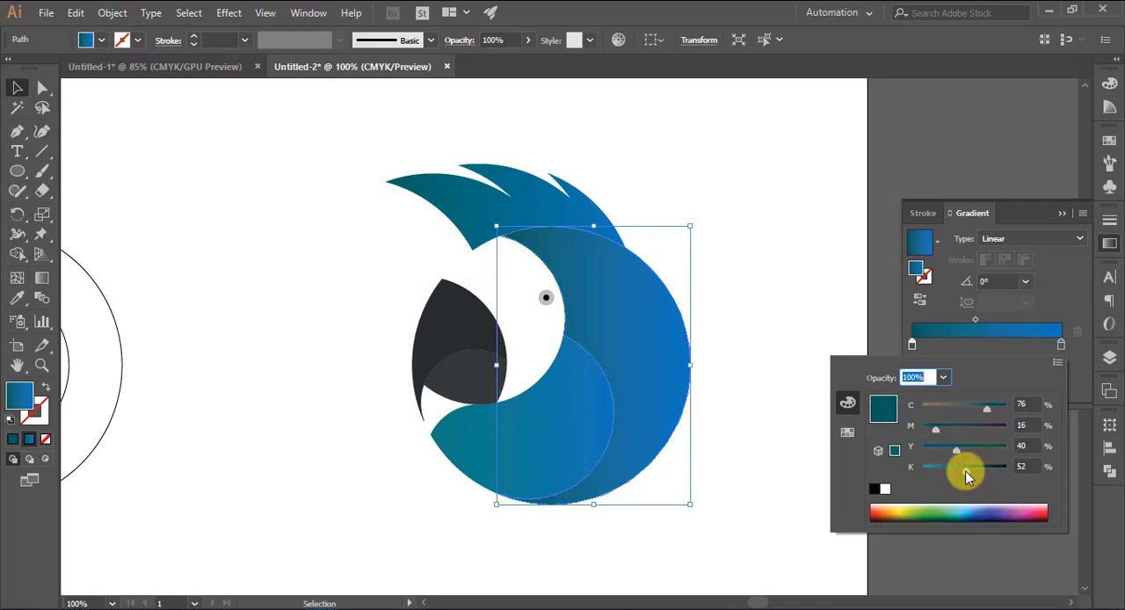
Darken the starting stop of the cheek's gradient to C 74, M 22, Y 42, K 52 and deselect the shape
double_click(580, 427)
double_click(917, 462)
left_click(563, 427)
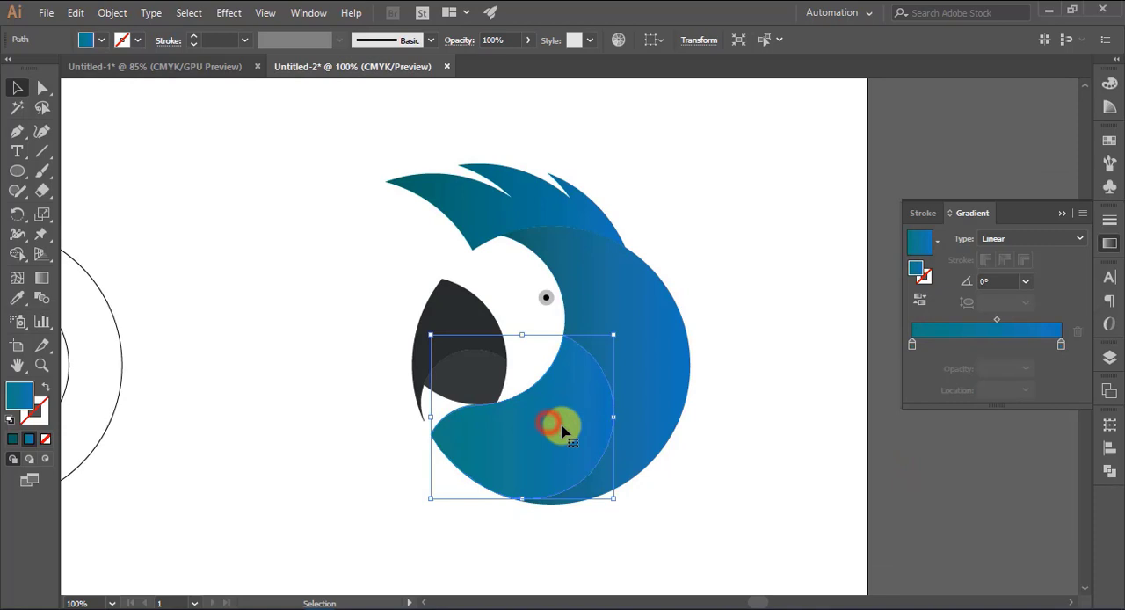
double_click(913, 346)
left_click(958, 470)
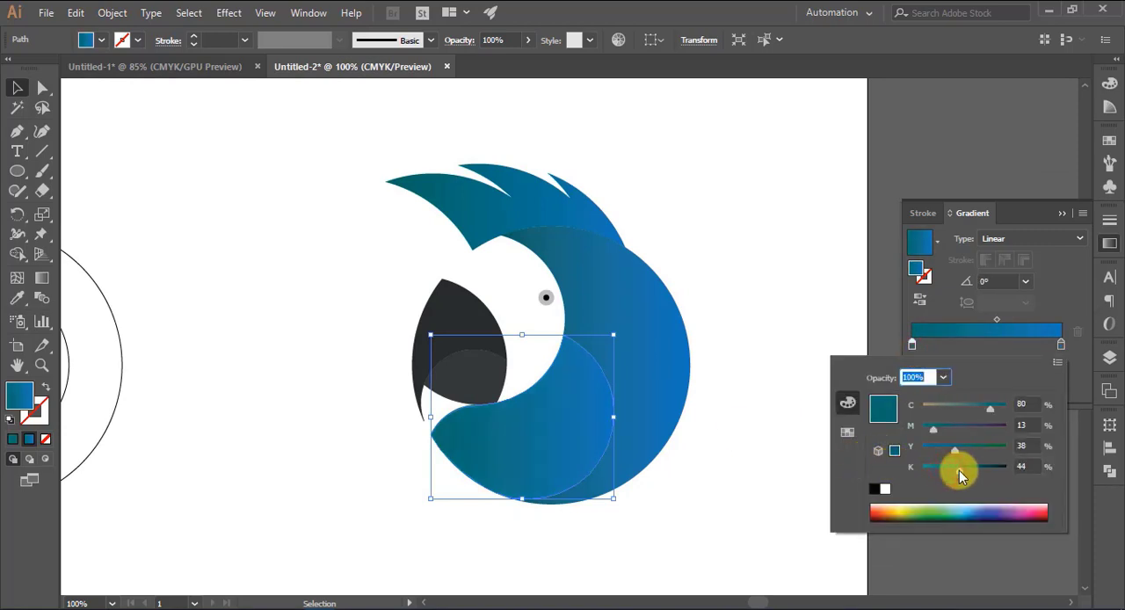
left_click(958, 449)
left_click(939, 427)
left_click_drag(989, 408, 984, 408)
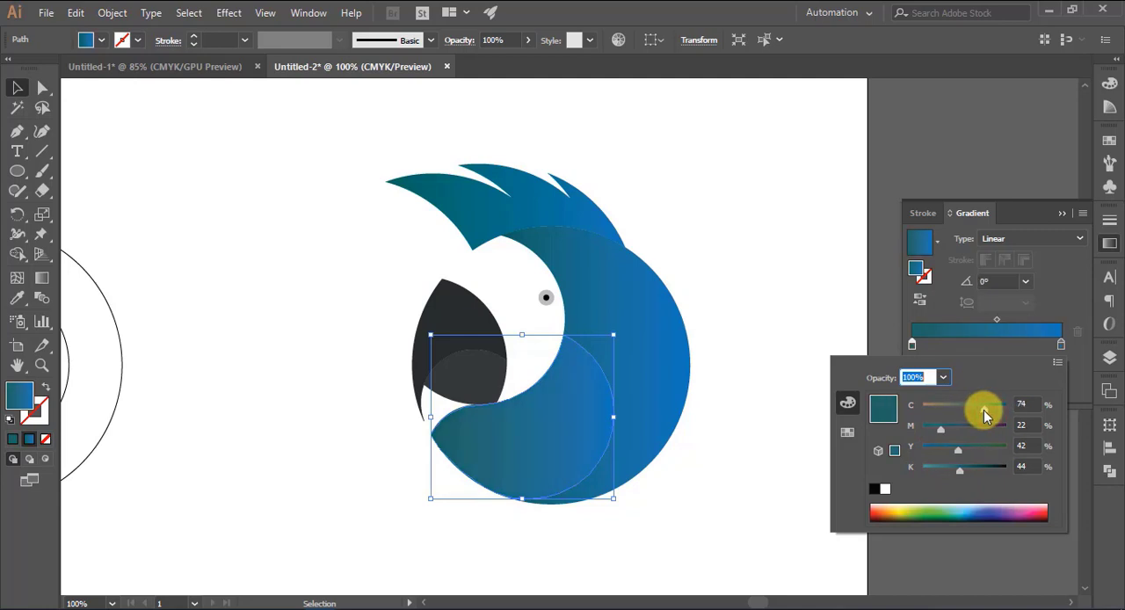
left_click(959, 468)
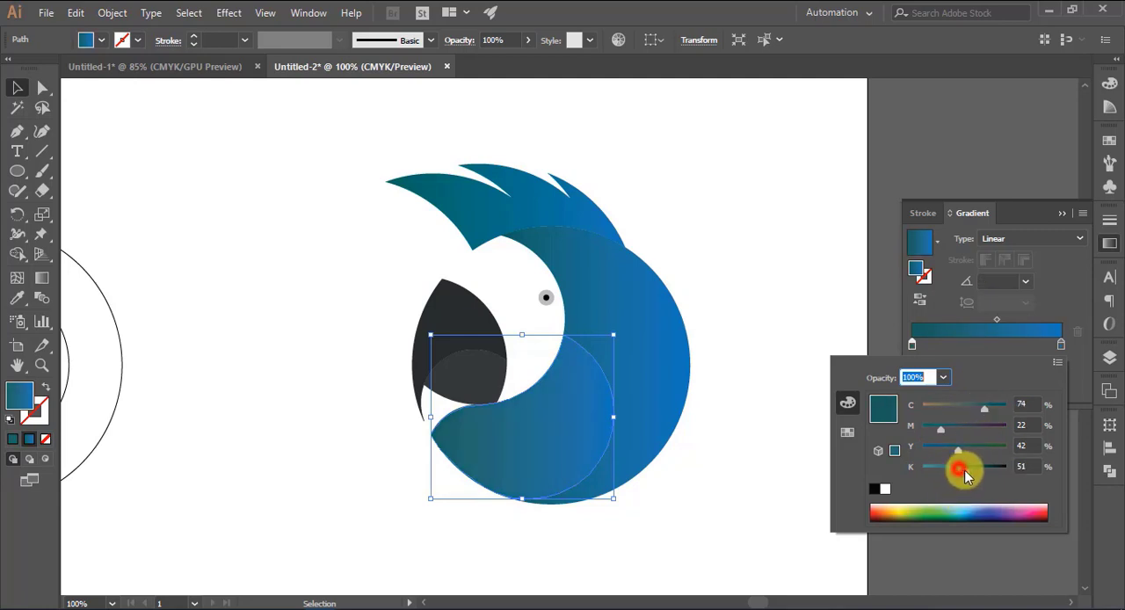
left_click(1055, 215)
left_click(741, 284)
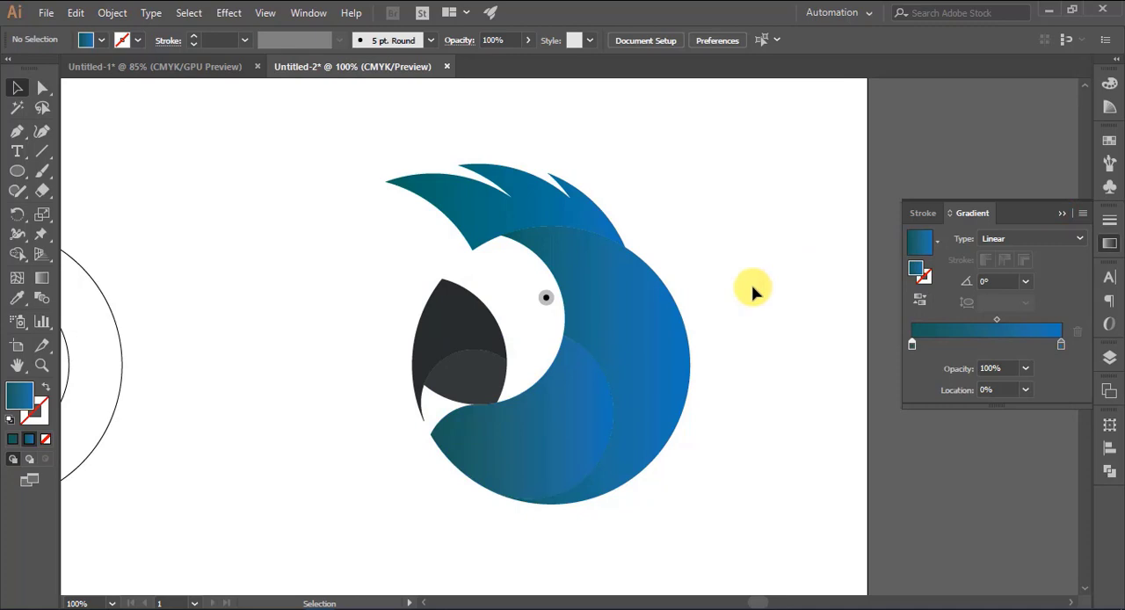
Group all the shapes of the parrot head and deselect the group
key("ctrl+minus")
key("ctrl+0")
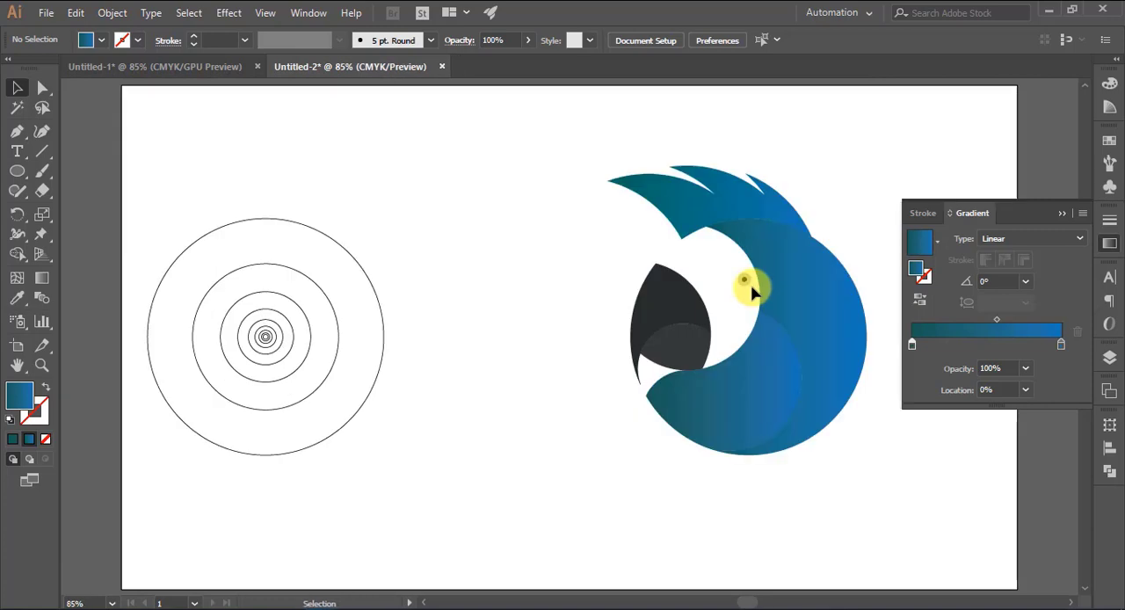
left_click(1062, 213)
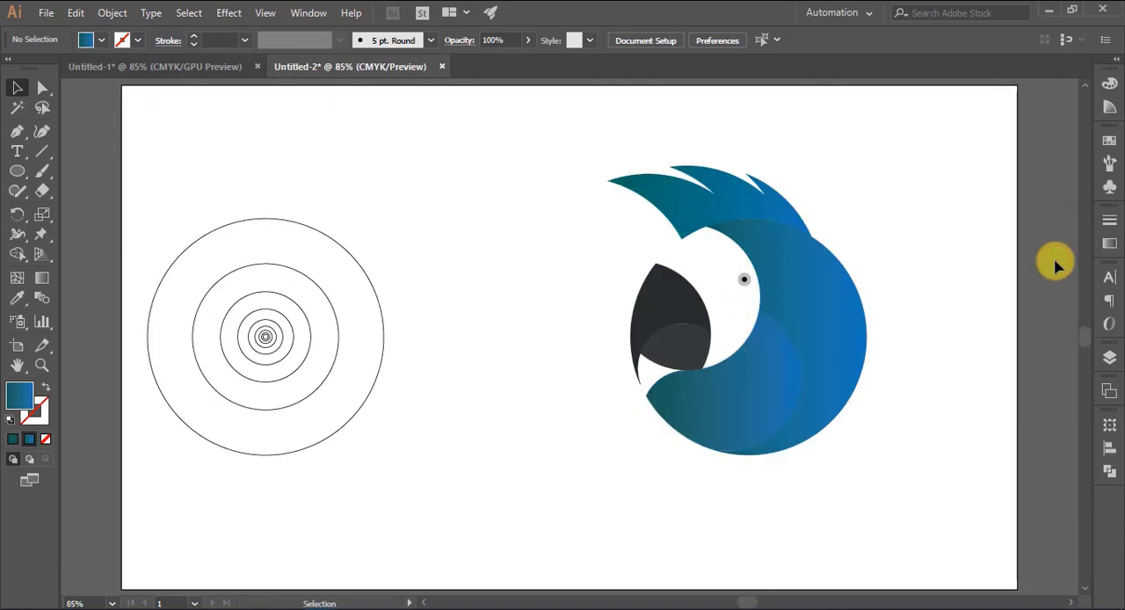
left_click_drag(610, 151, 899, 475)
key("a")
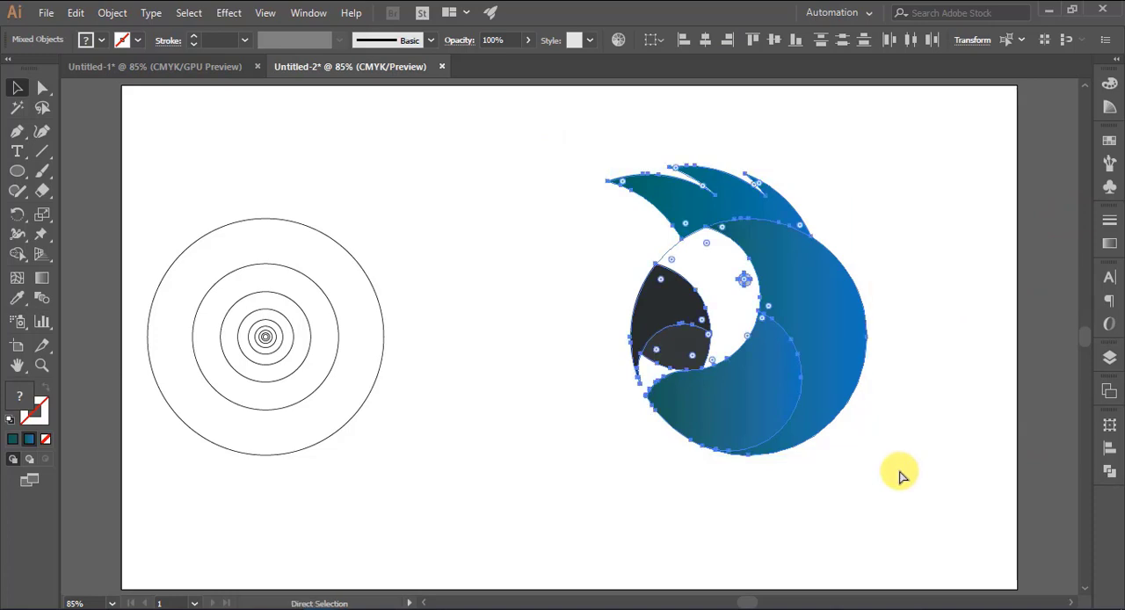
key("v")
left_click(930, 413)
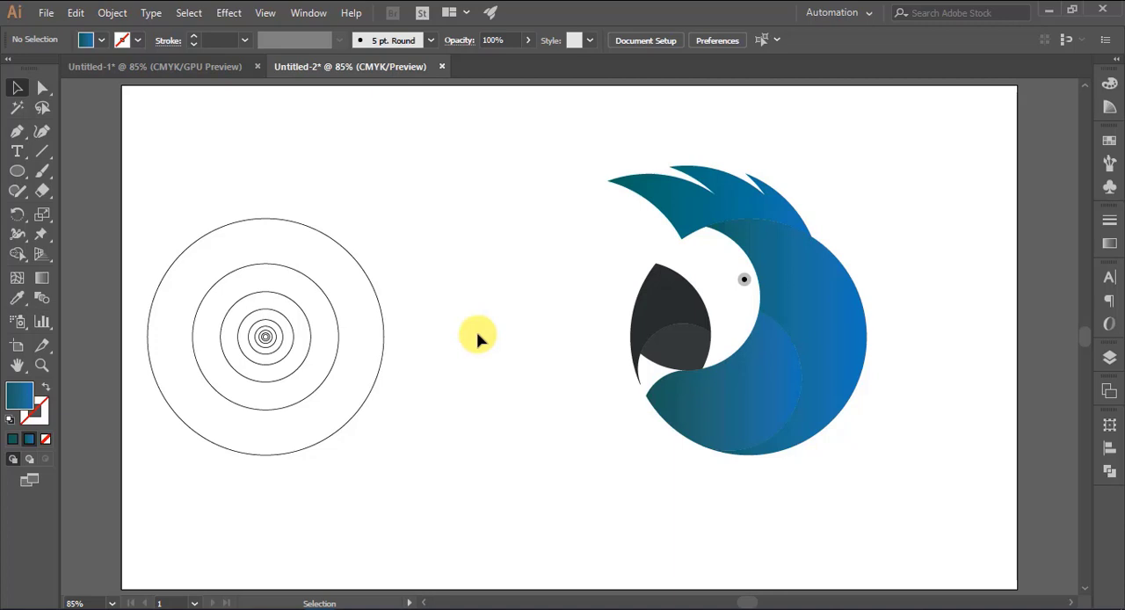
Delete the concentric construction circles and select the parrot head group
left_click_drag(176, 158, 431, 494)
key("Delete")
left_click(791, 400)
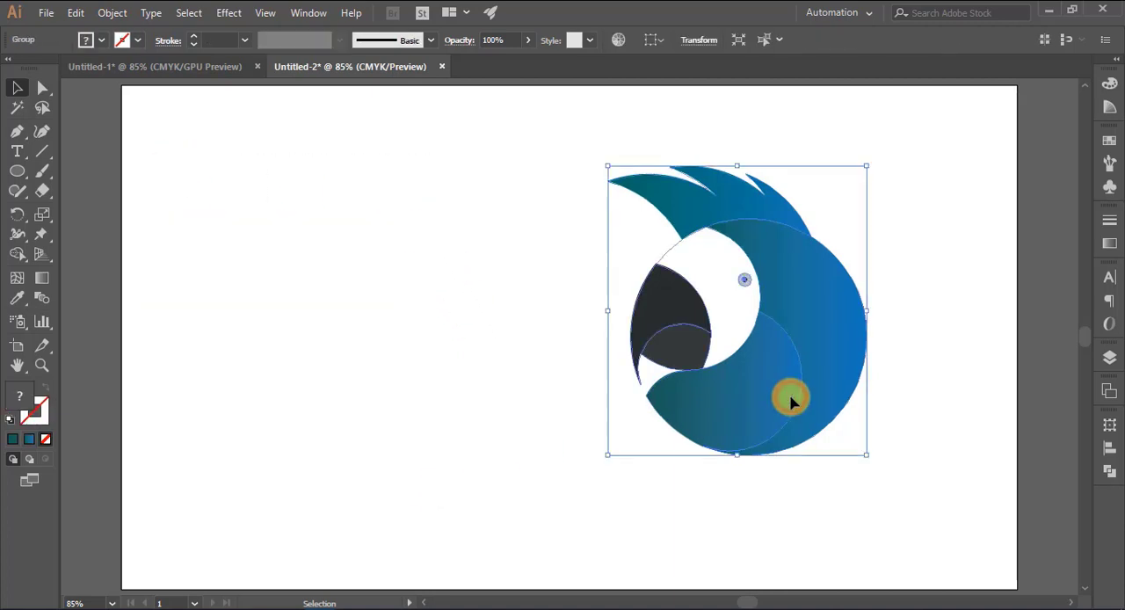
Move the parrot head group to the horizontal middle of the artboard and deselect it
left_click(1110, 447)
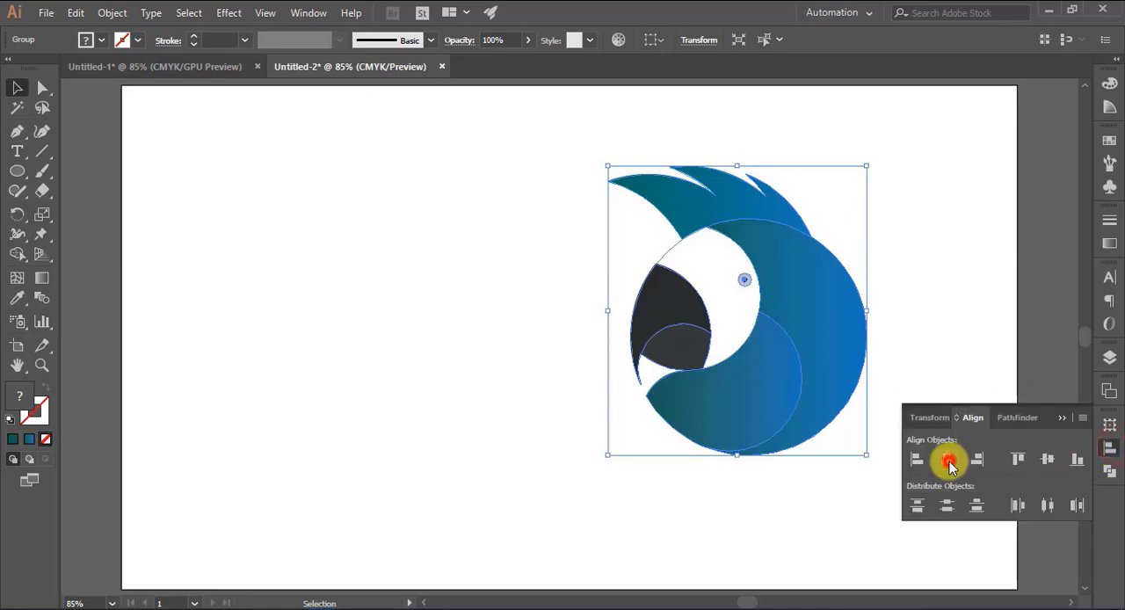
left_click(1050, 460)
left_click_drag(771, 365, 607, 365)
left_click(763, 363)
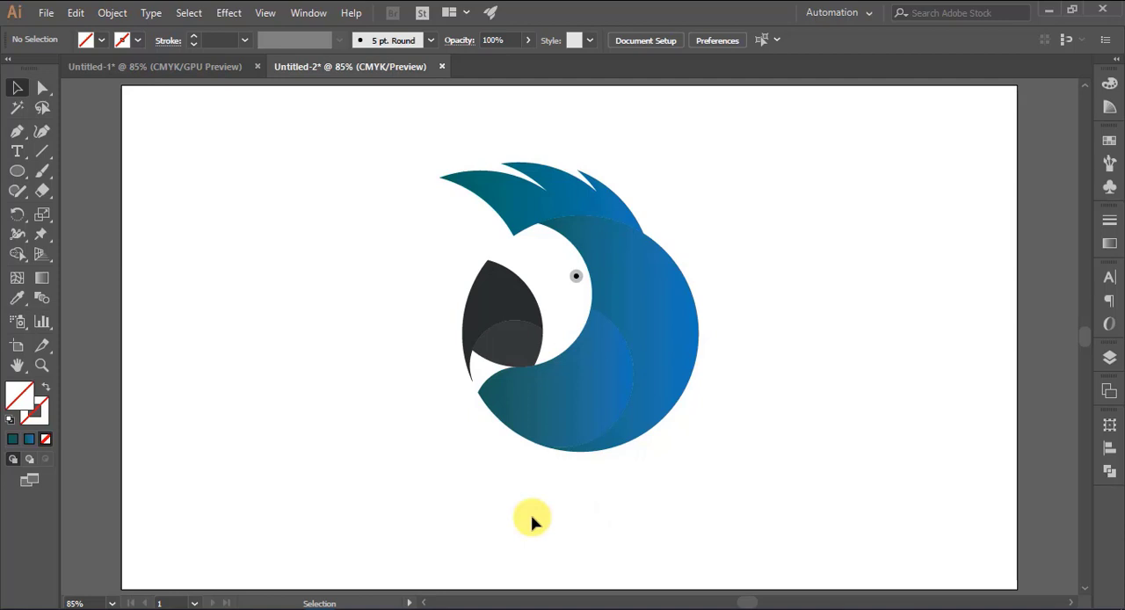
Copy the name from the open Notepad note and add a text line reading "Parrot Park" below the parrot head
left_click(379, 606)
left_click_drag(453, 171, 401, 166)
key("ctrl+c")
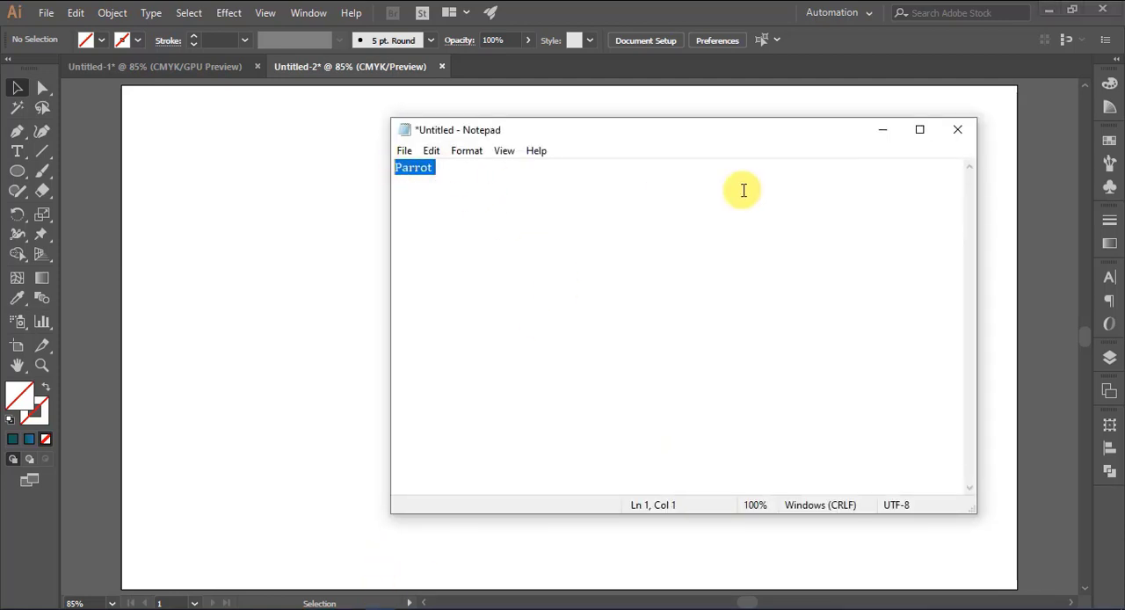
left_click(883, 129)
left_click(20, 151)
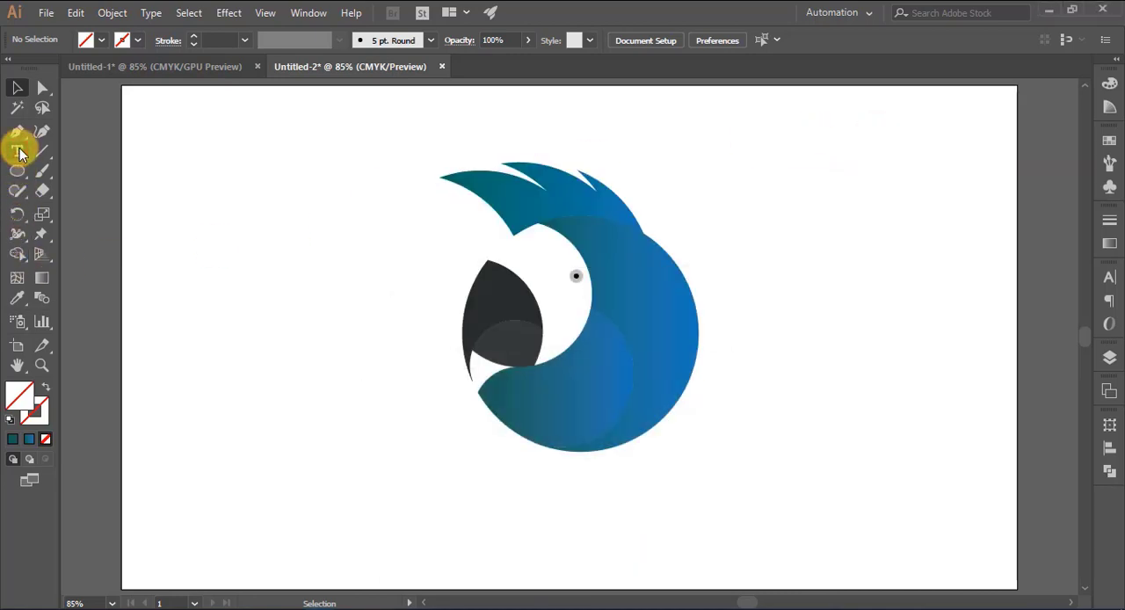
left_click(369, 480)
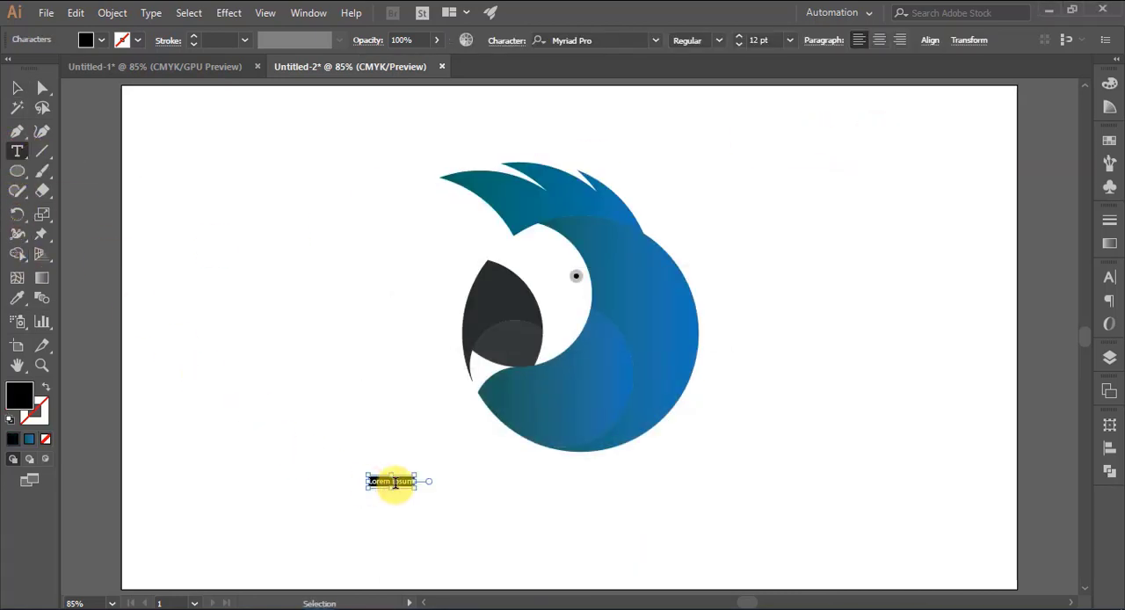
key("ctrl+v")
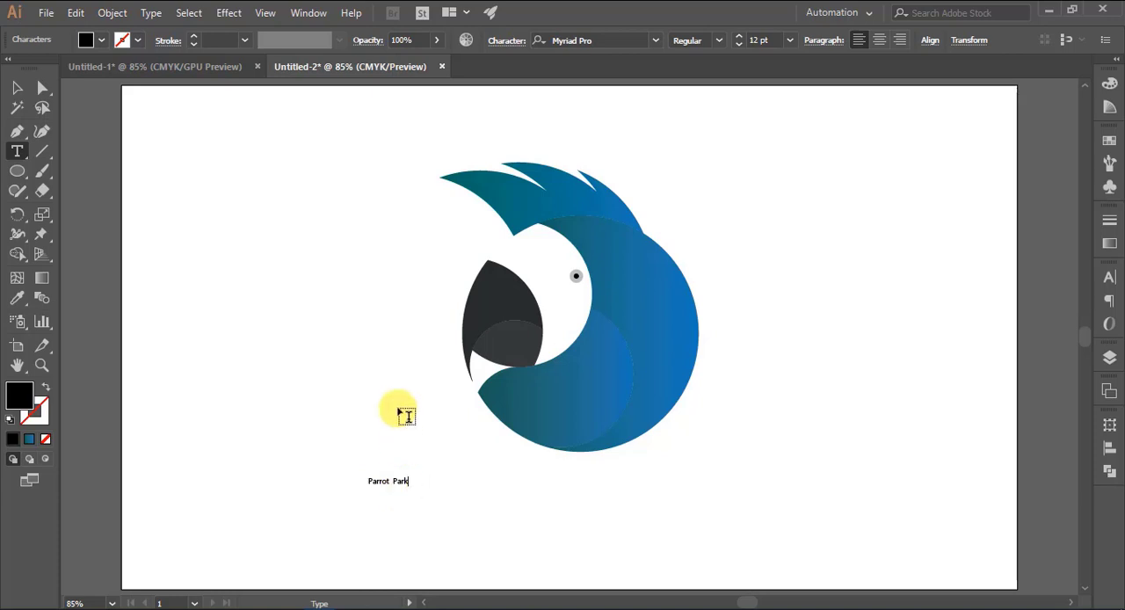
Enlarge the "Parrot Park" text to about 86.66 pt, place it beneath the parrot head and deselect it
left_click(16, 88)
left_click_drag(408, 475, 751, 381)
left_click_drag(527, 447, 581, 515)
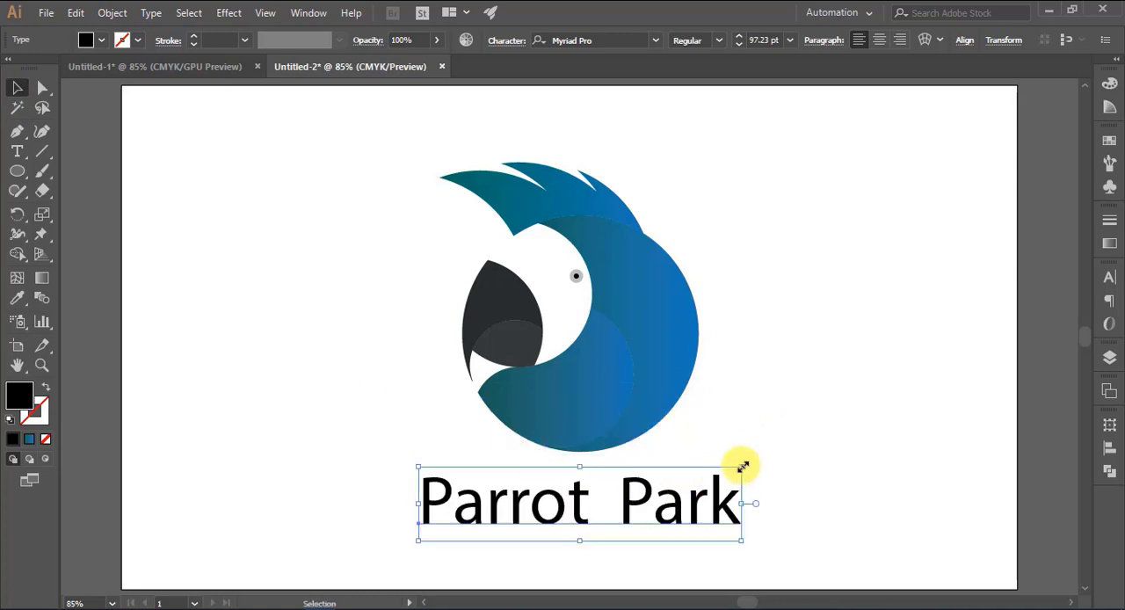
left_click_drag(741, 465, 711, 472)
left_click_drag(607, 519, 626, 512)
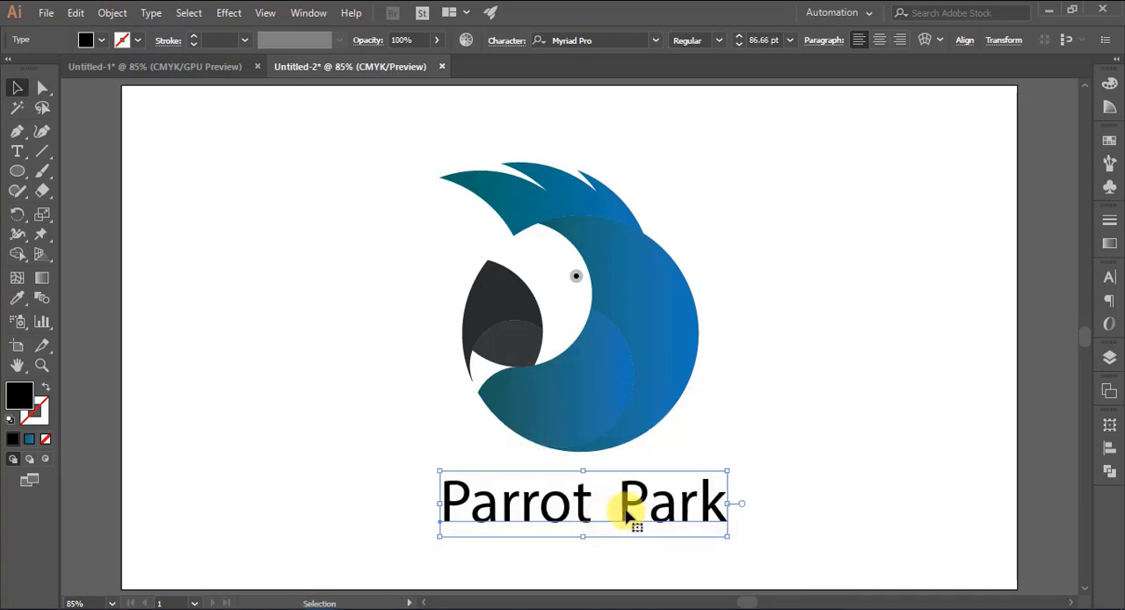
left_click(771, 454)
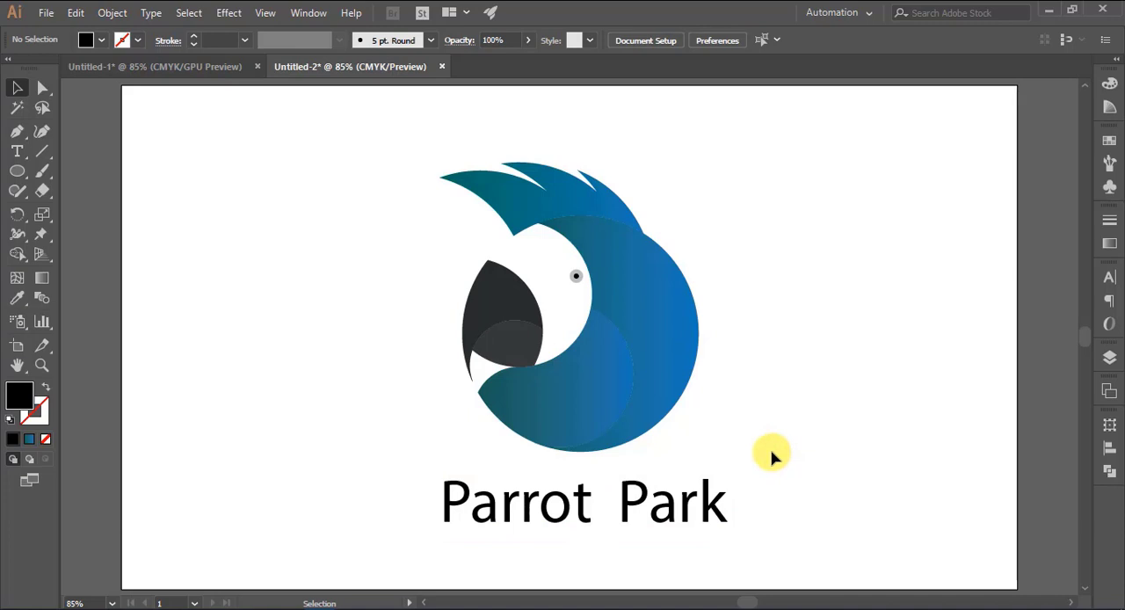
Set the font of the "Parrot Park" text to Roboto Medium
left_click(629, 492)
left_click(602, 40)
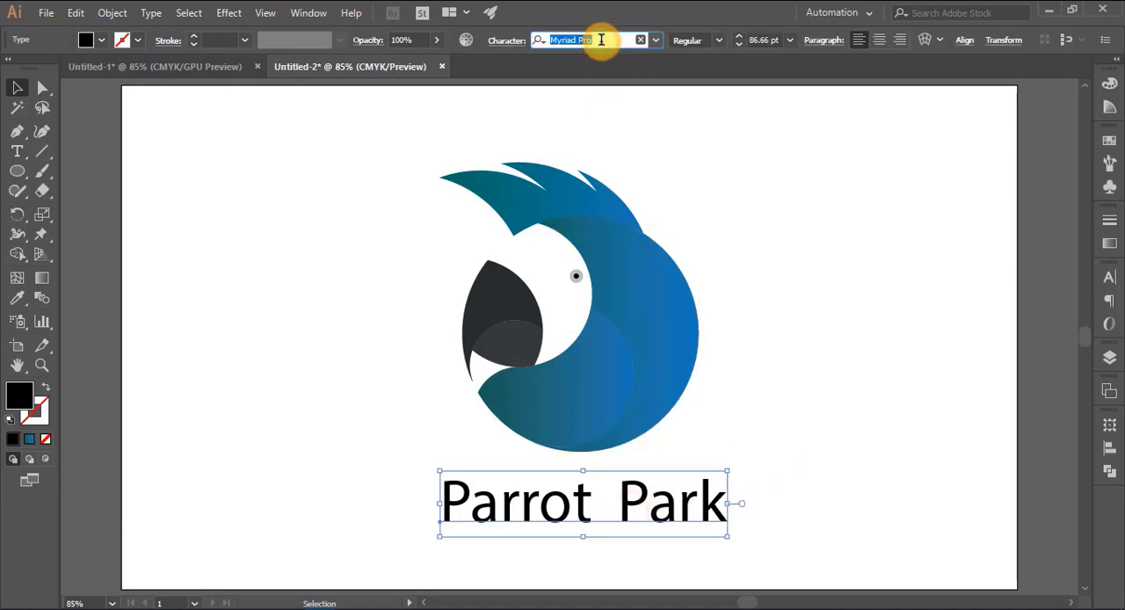
type("robo")
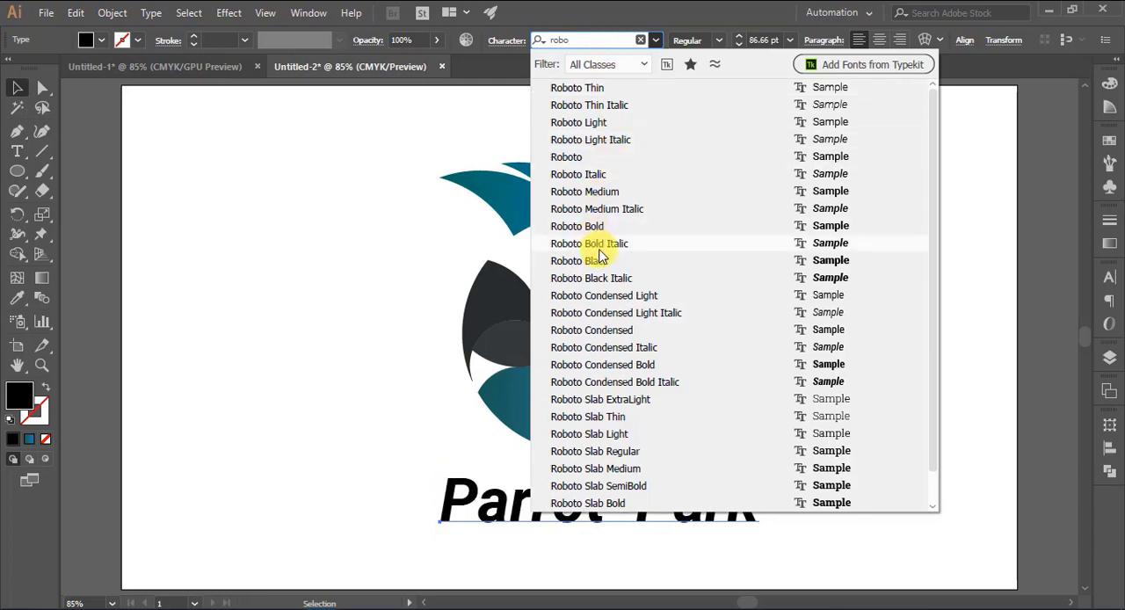
left_click(596, 199)
Scale the "Parrot Park" text to about 81.8 pt, position it slightly lower under the head and convert it to outlines
left_click_drag(590, 515, 573, 516)
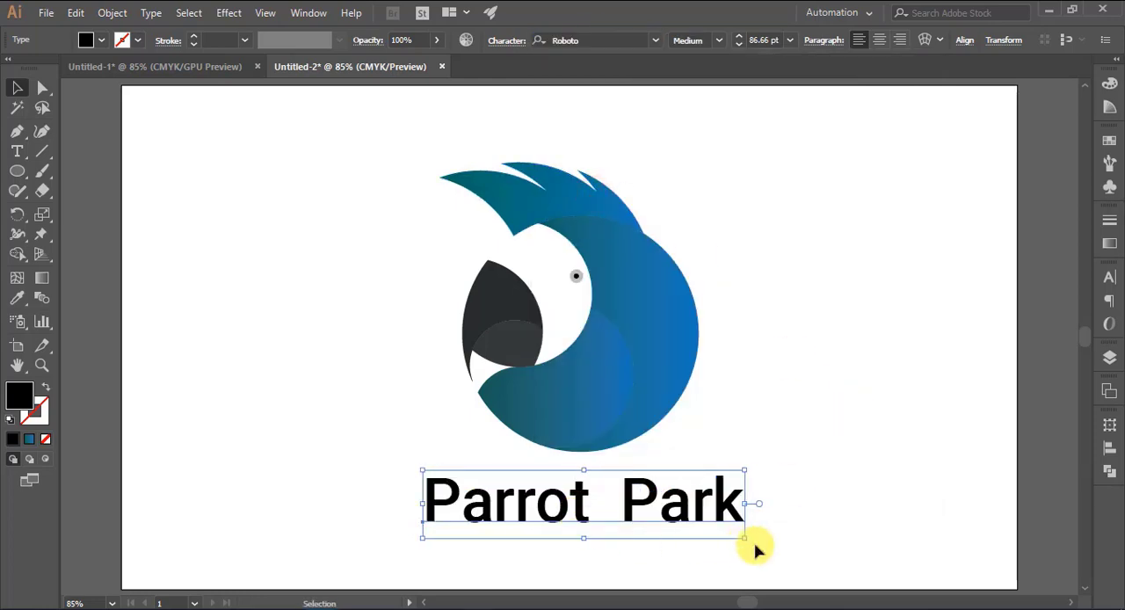
left_click_drag(745, 538, 762, 540)
left_click_drag(586, 503, 565, 511)
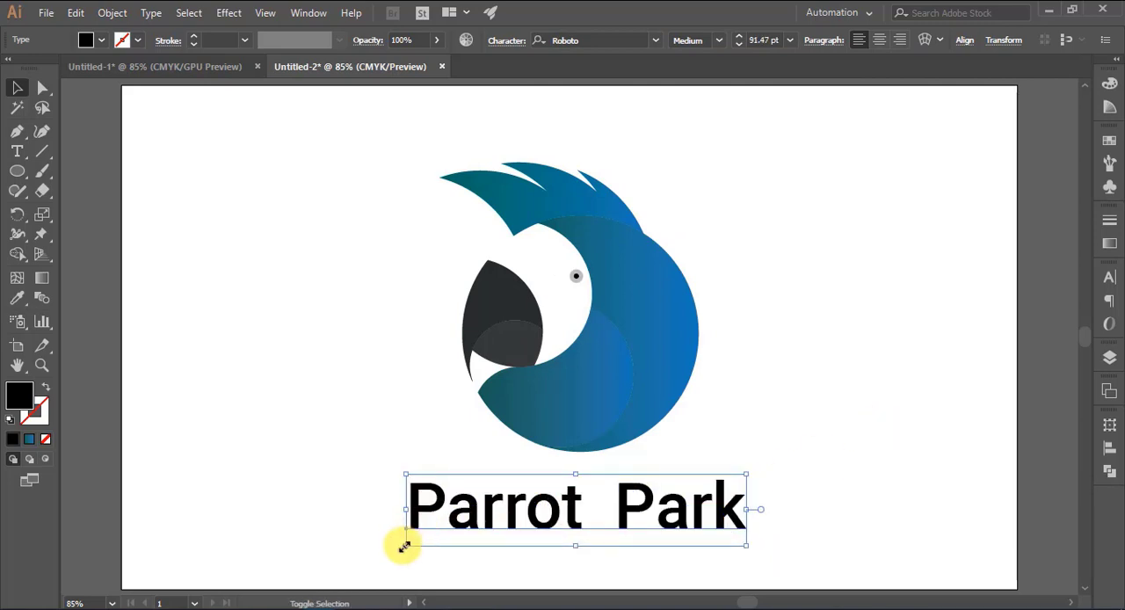
left_click_drag(405, 545, 441, 538)
left_click_drag(512, 517, 489, 530)
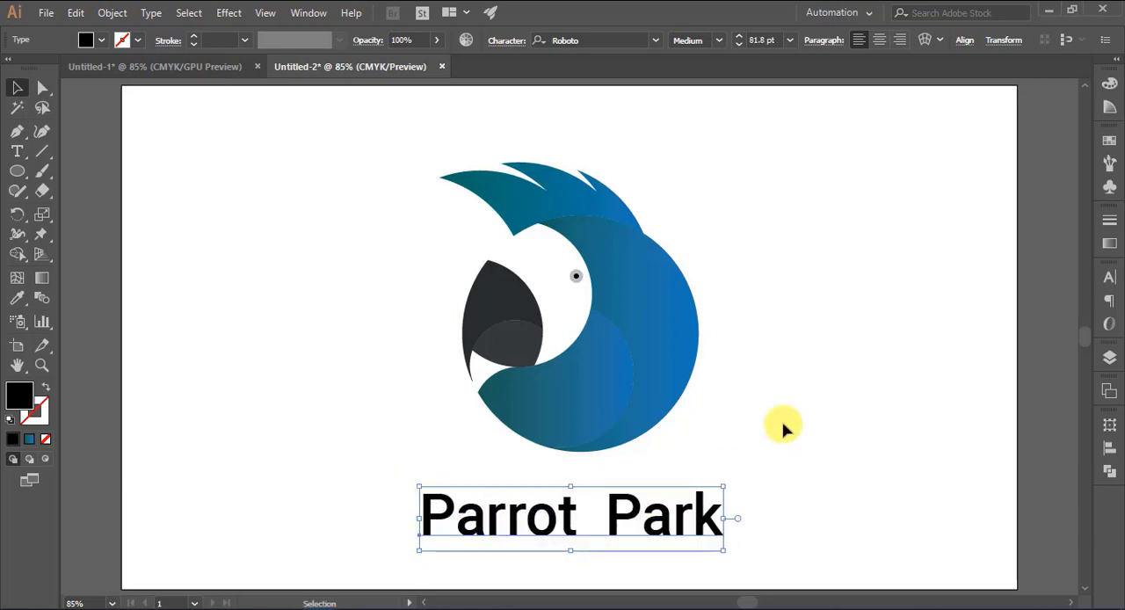
right_click(668, 521)
left_click(759, 313)
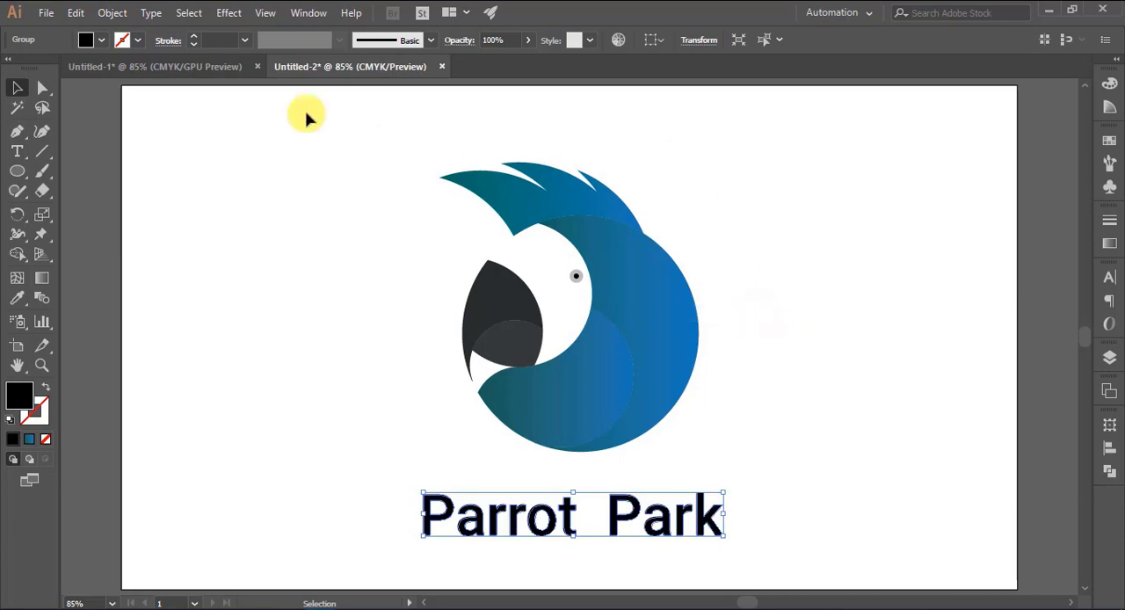
Fill the outlined lettering with the C 80, M 10, Y 45 teal swatch and darken that fill to a deeper teal
left_click(88, 38)
left_click(102, 81)
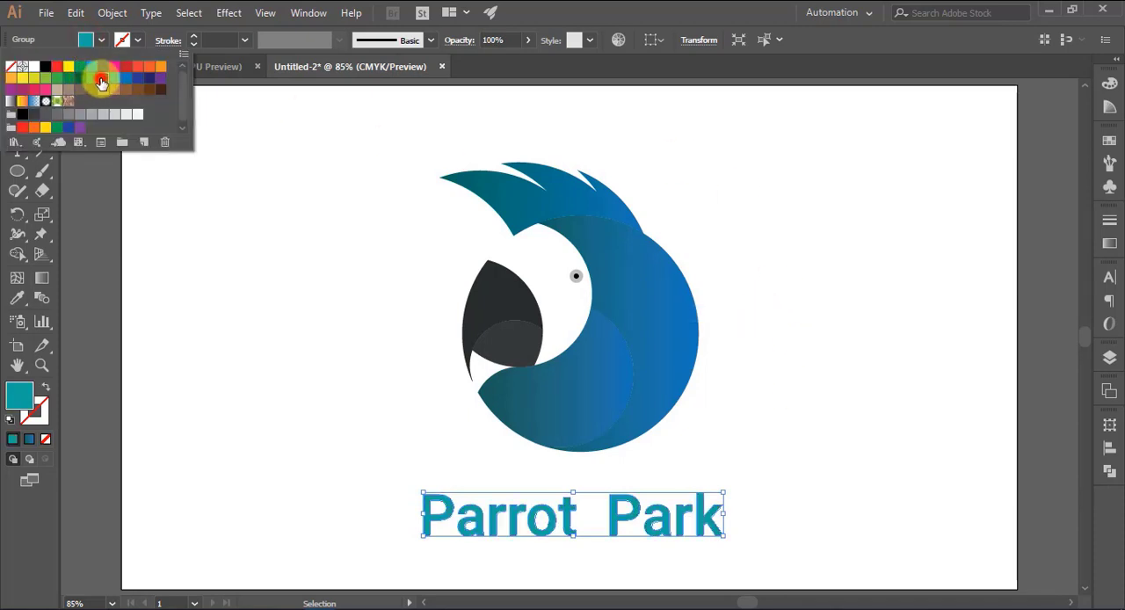
left_click(272, 344)
left_click(466, 534)
double_click(22, 400)
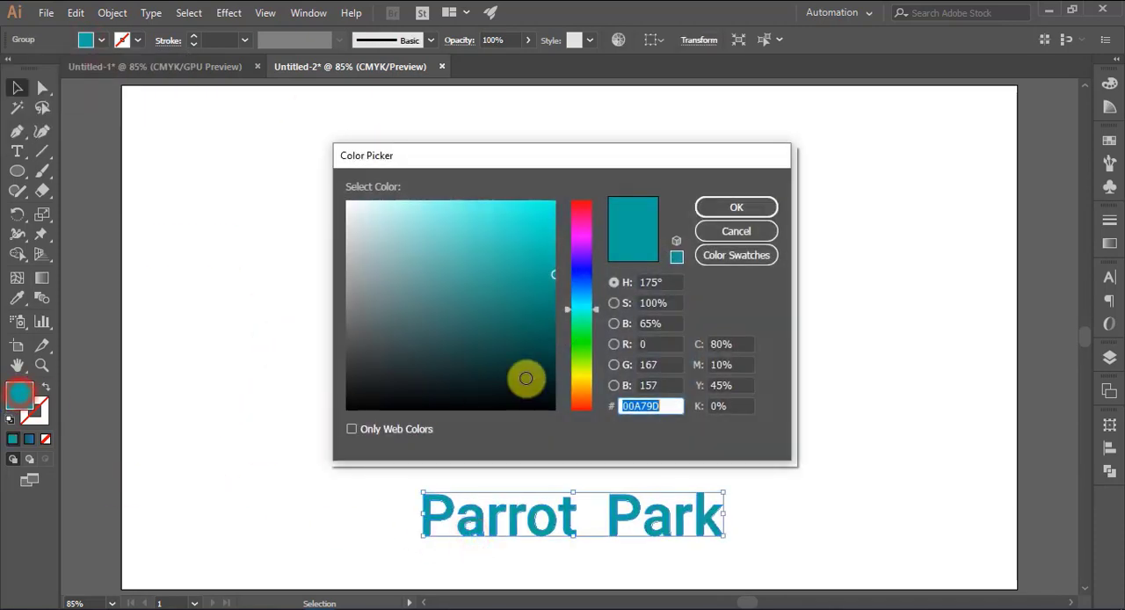
left_click(547, 311)
left_click(717, 208)
left_click(807, 350)
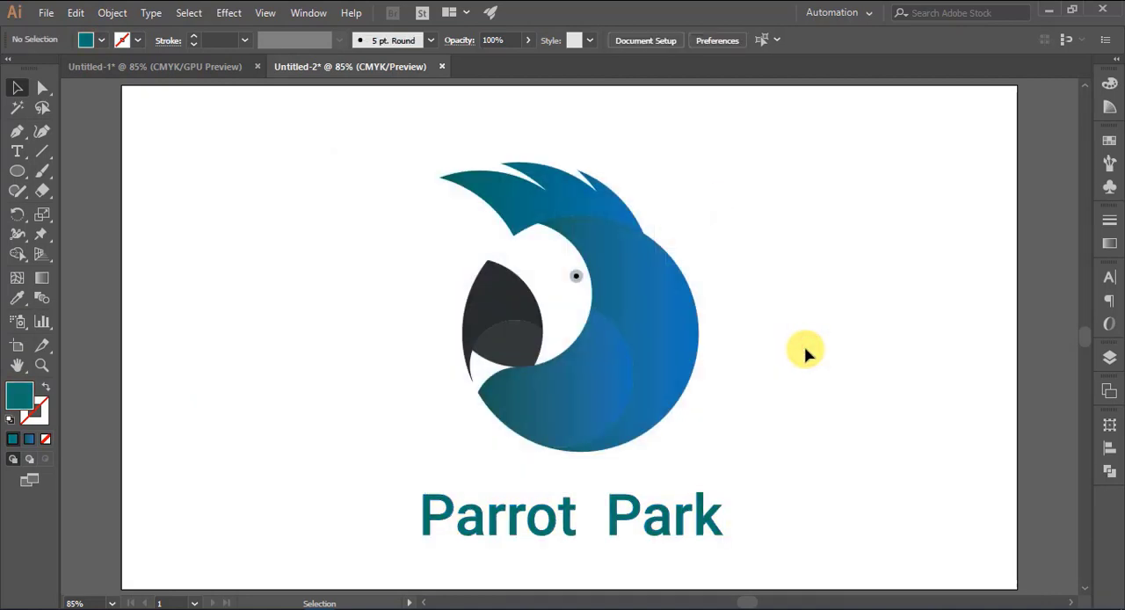
Sample the parrot head's teal-to-blue gradient onto the lettering with the Eyedropper and deselect it
left_click(617, 520)
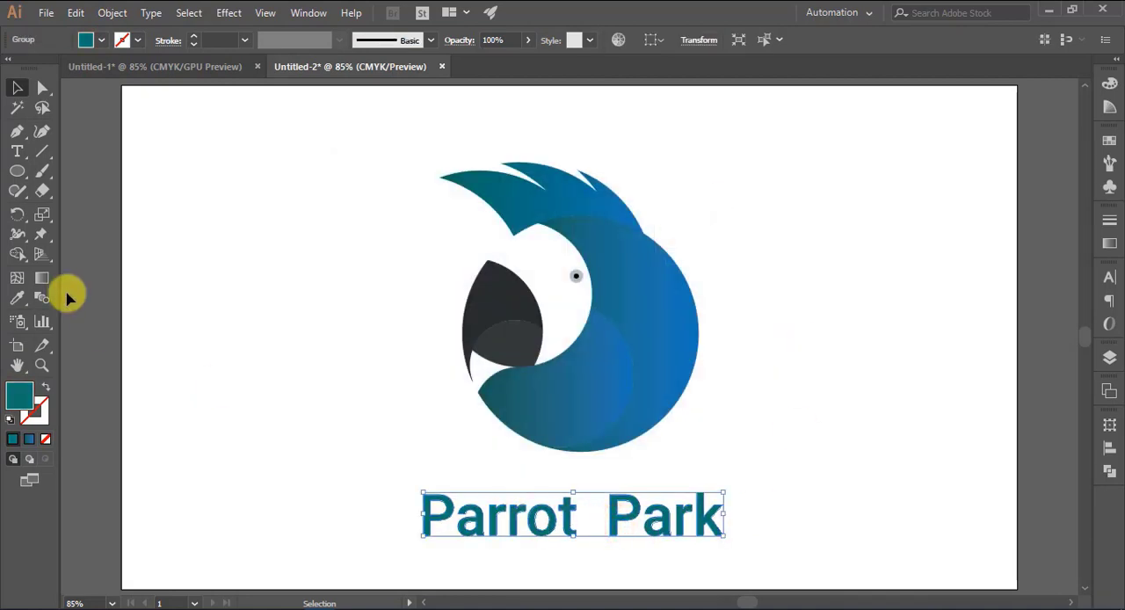
left_click(17, 297)
left_click(629, 268)
left_click(17, 87)
left_click(261, 248)
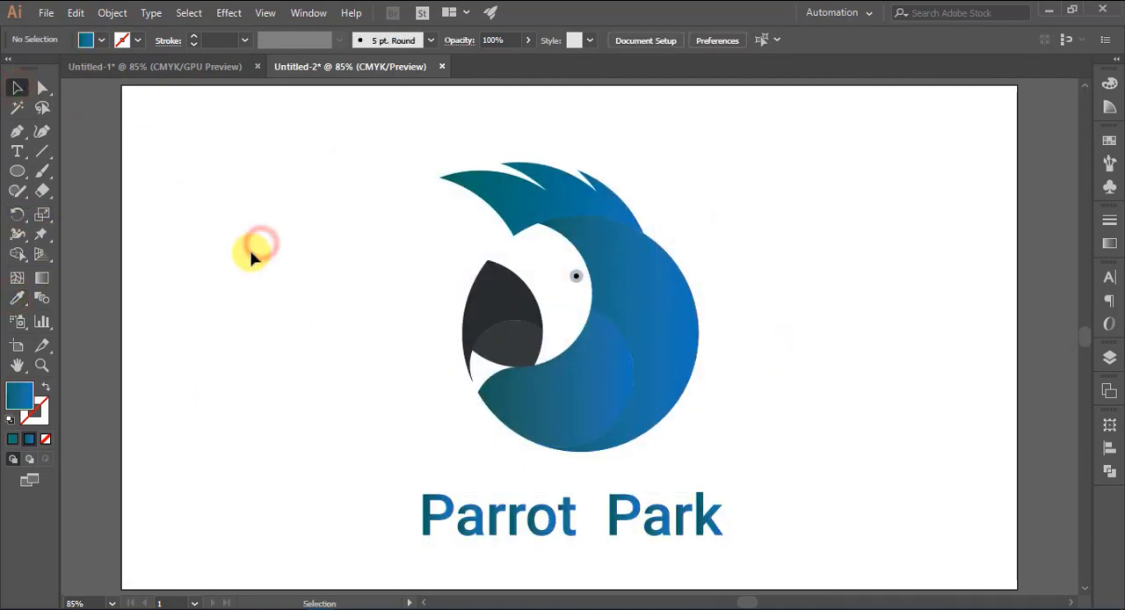
Redraw the gradient across the lettering as one continuous teal-to-blue blend and deselect it
left_click(475, 531)
left_click(42, 278)
left_click_drag(378, 559, 595, 505)
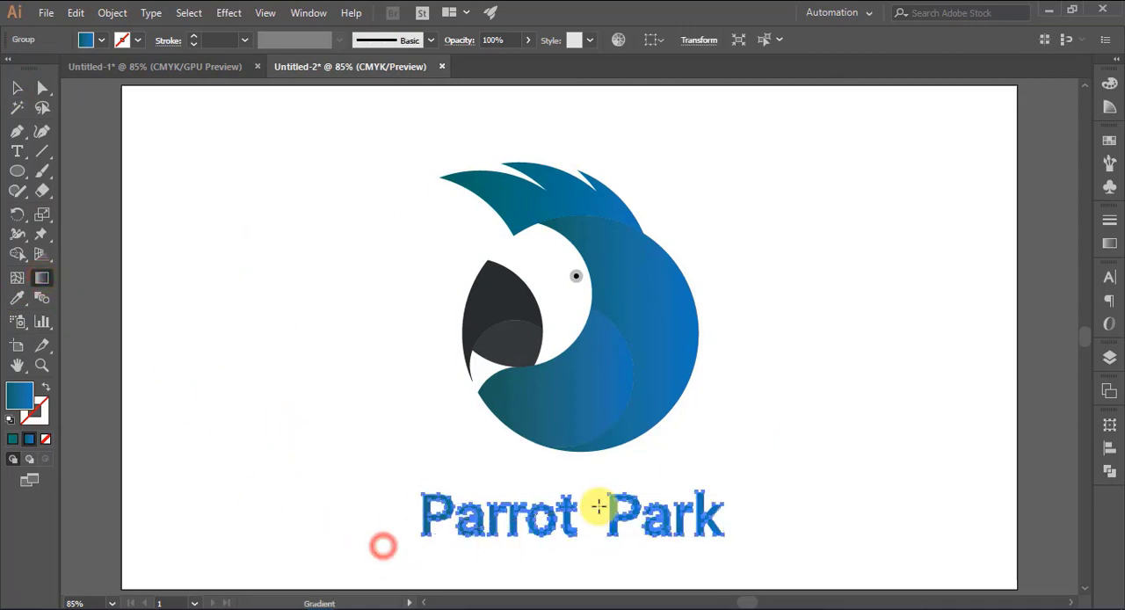
left_click(17, 87)
left_click(297, 304)
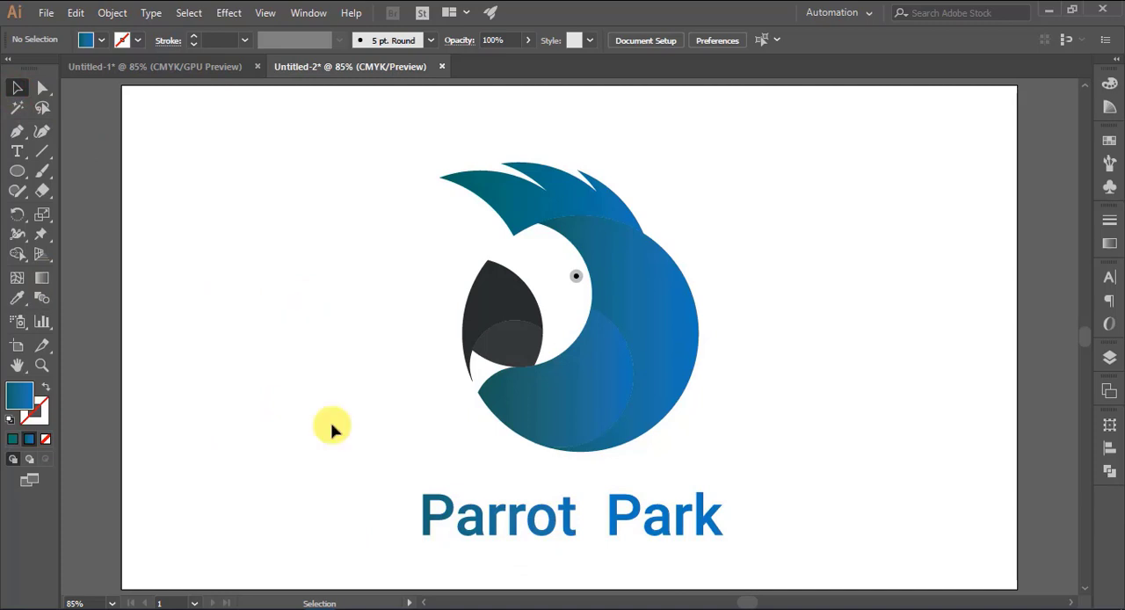
Replace the lettering's gradient with the solid teal swatch, darken it to a very deep teal and deselect the lettering
left_click(479, 533)
left_click(85, 40)
left_click(103, 81)
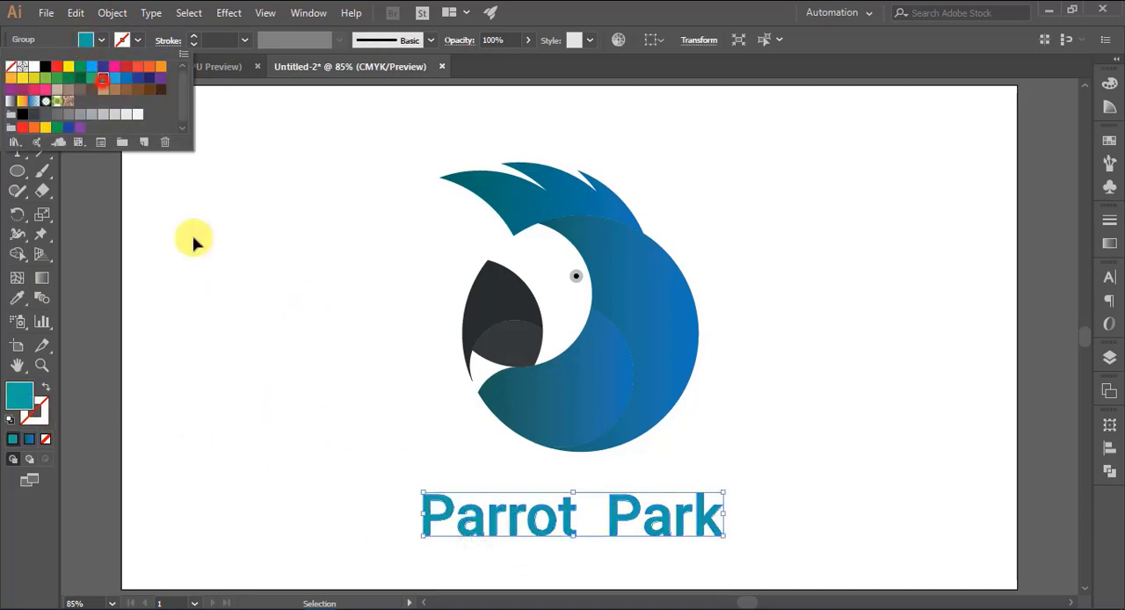
left_click(269, 283)
left_click(470, 533)
double_click(20, 393)
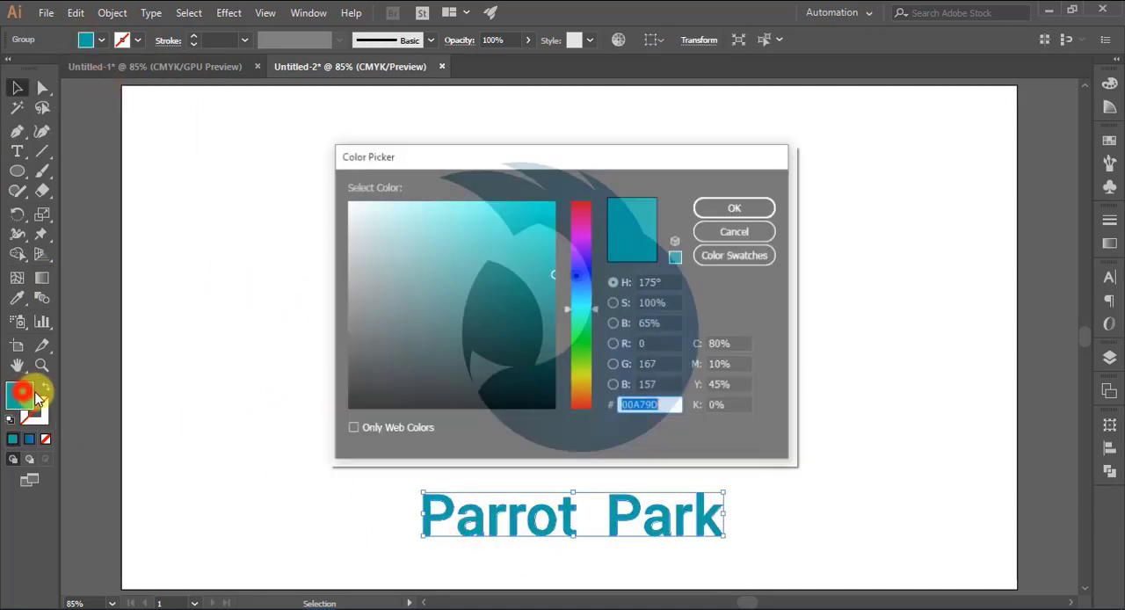
left_click(547, 336)
left_click(585, 307)
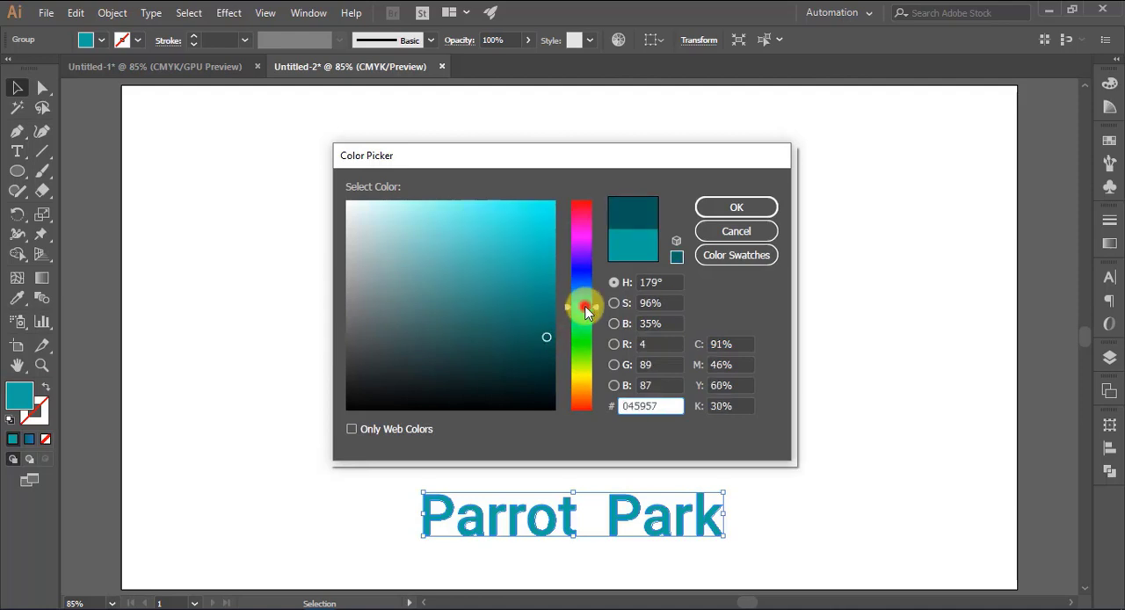
left_click(545, 354)
left_click(716, 209)
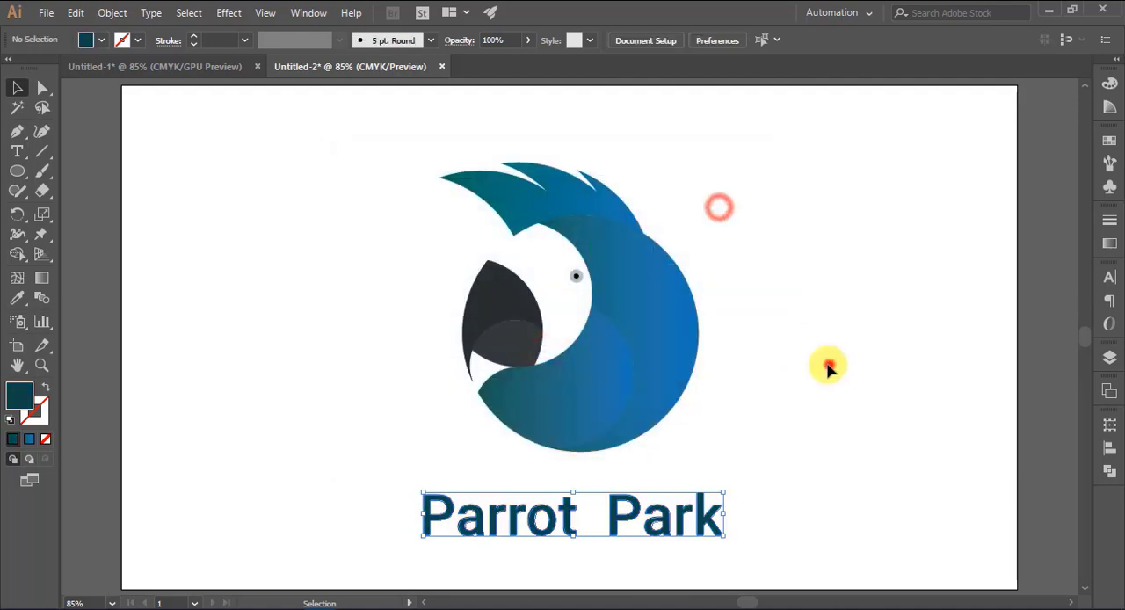
left_click(831, 364)
Align the parrot head and the lettering on their horizontal centres and group them together
left_click_drag(395, 121, 779, 557)
left_click(705, 39)
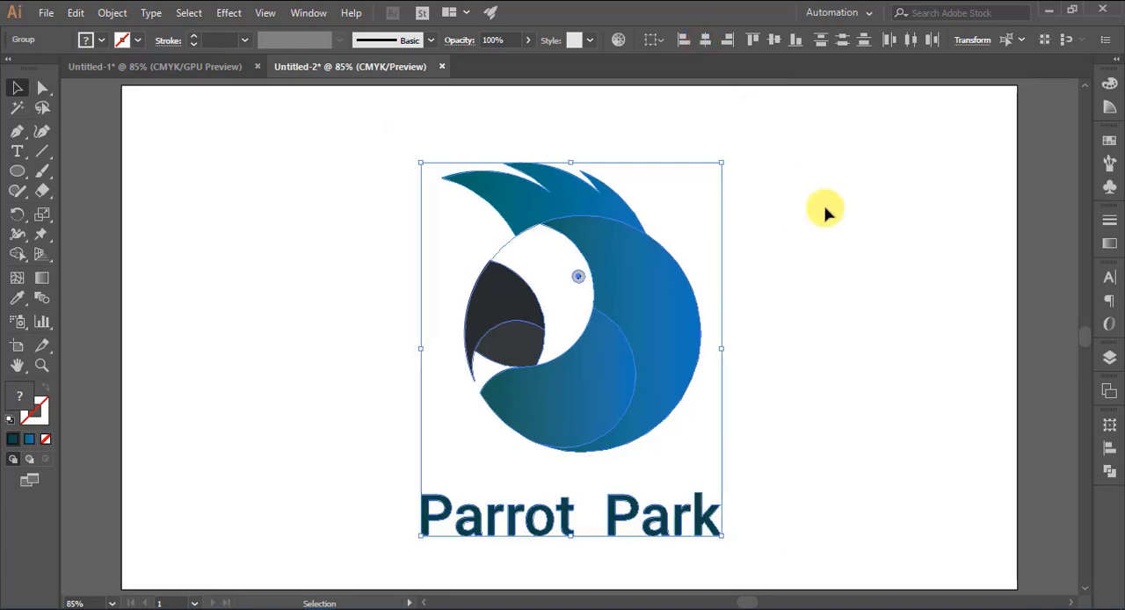
key("ctrl+g")
Scale the whole logo down proportionally, centre it on the artboard and deselect it
left_click_drag(571, 163, 570, 229)
left_click_drag(586, 411, 580, 370)
left_click(758, 378)
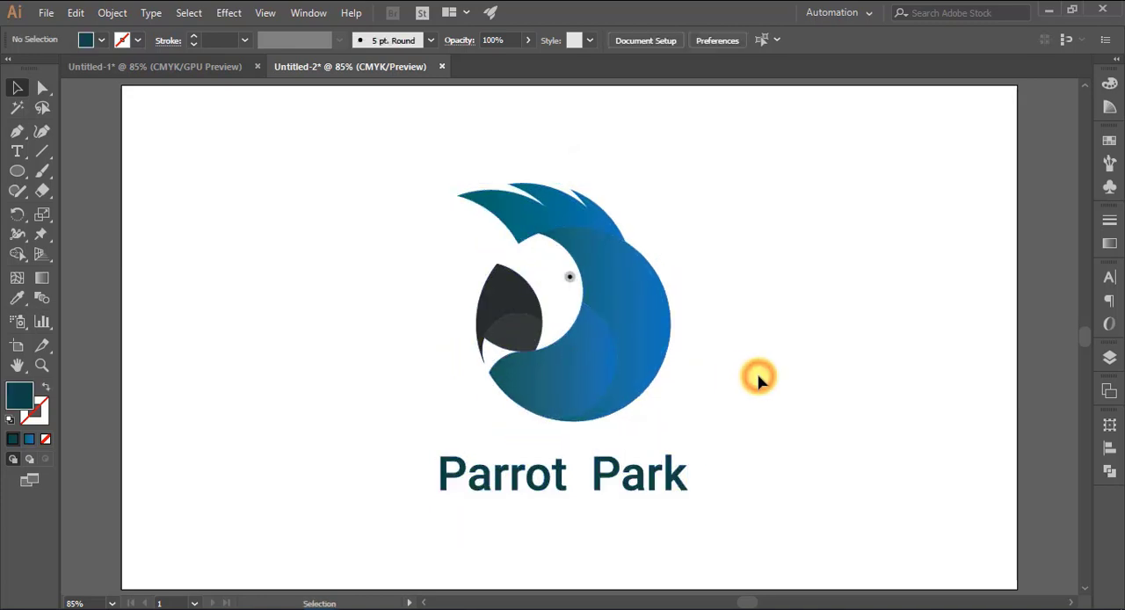